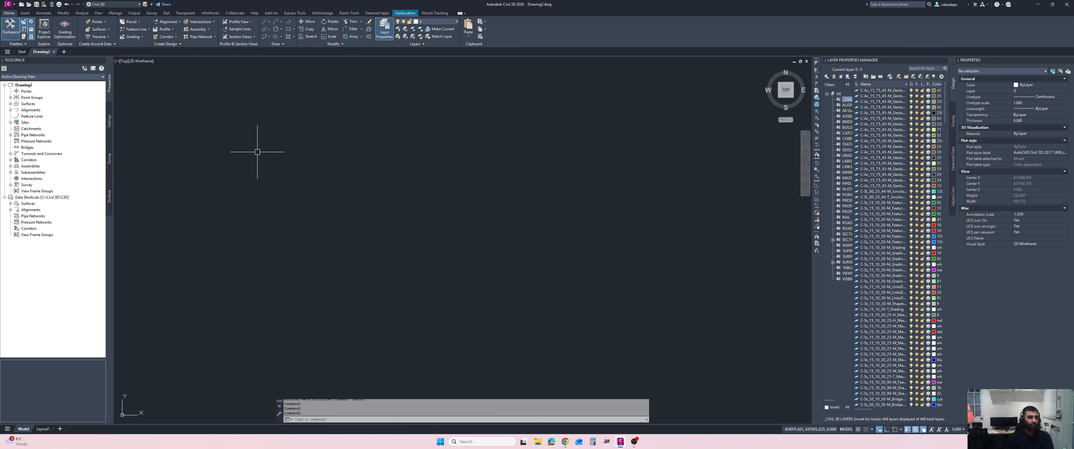
Open the Earthworks drawing from the Volumetric Analysis folder on the local C: drive.
key(ctrl+o)
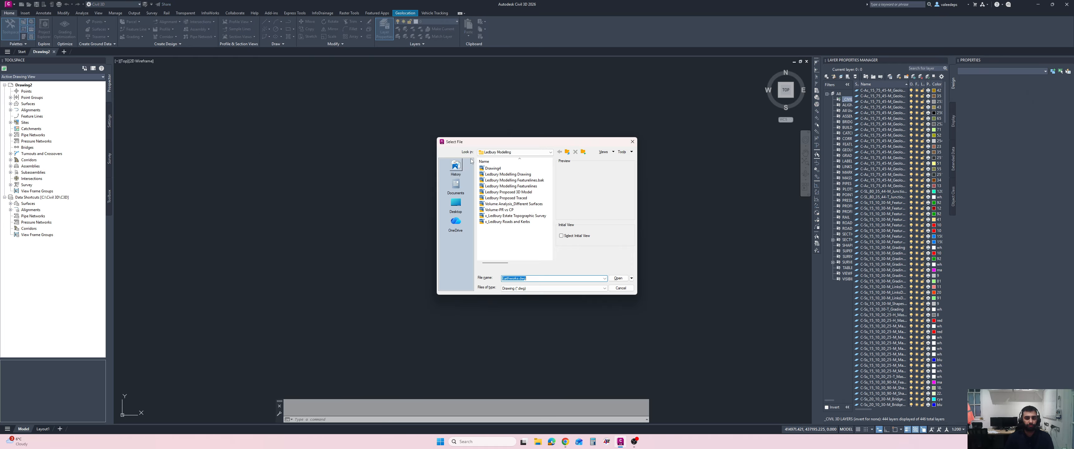
click(567, 152)
click(567, 152)
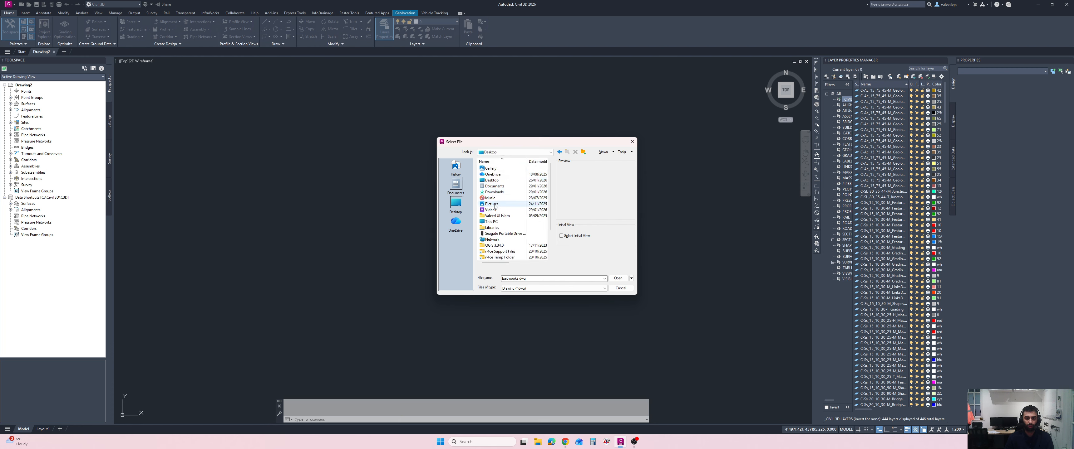
double_click(496, 221)
click(496, 175)
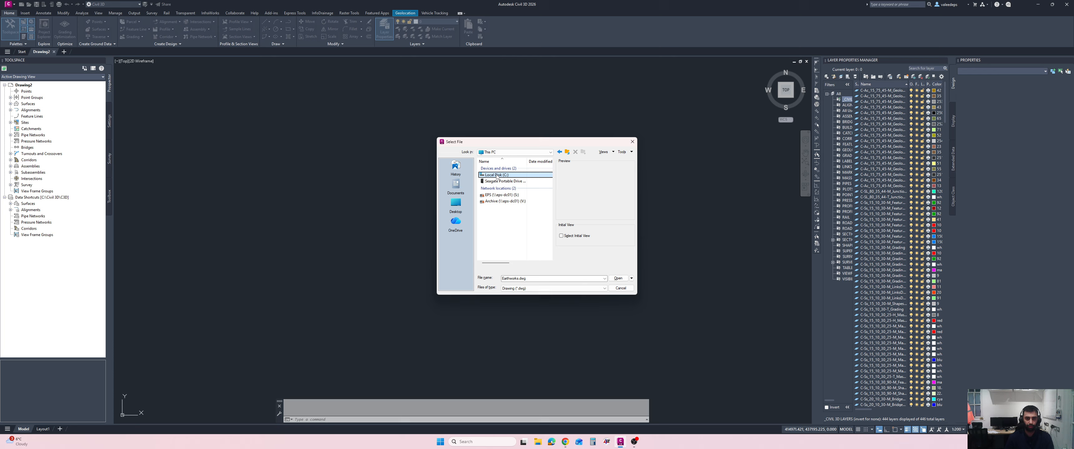
double_click(497, 176)
scroll(521, 214, down, 2)
key(Return)
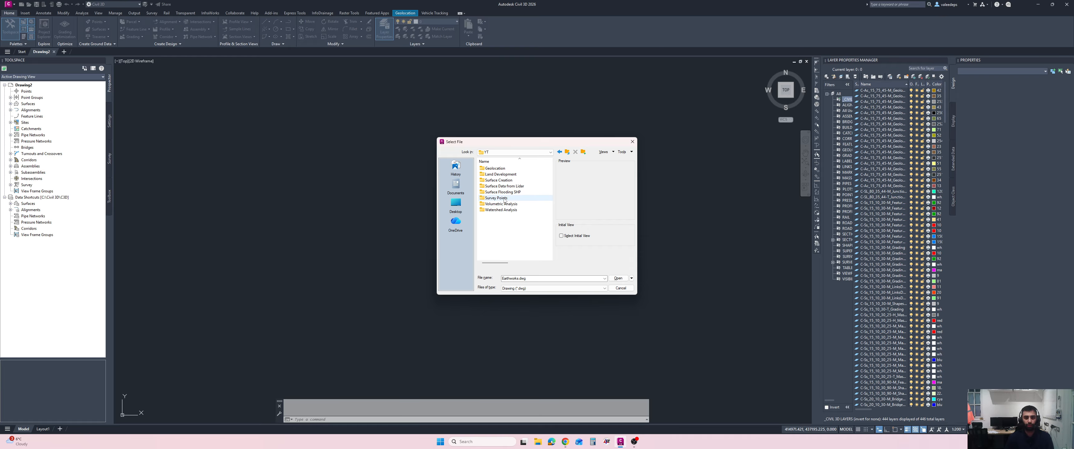
double_click(502, 204)
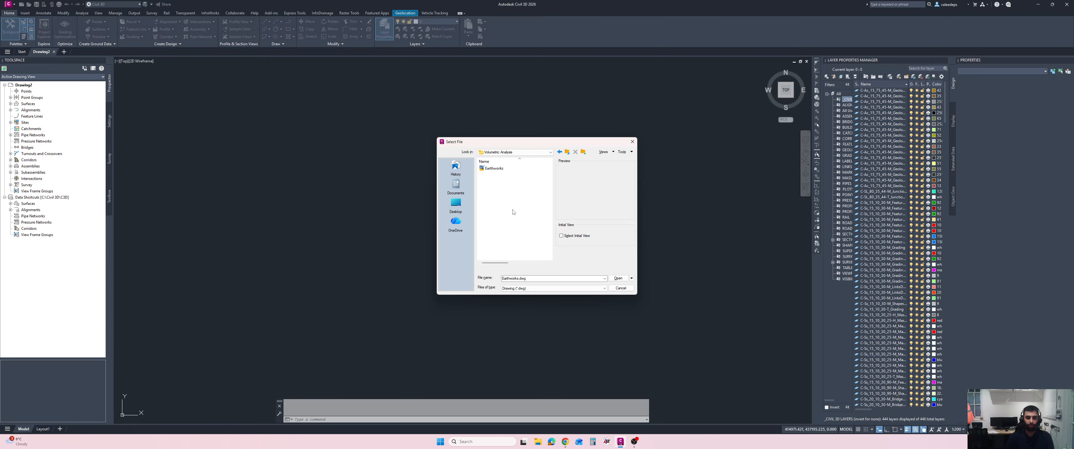
double_click(500, 169)
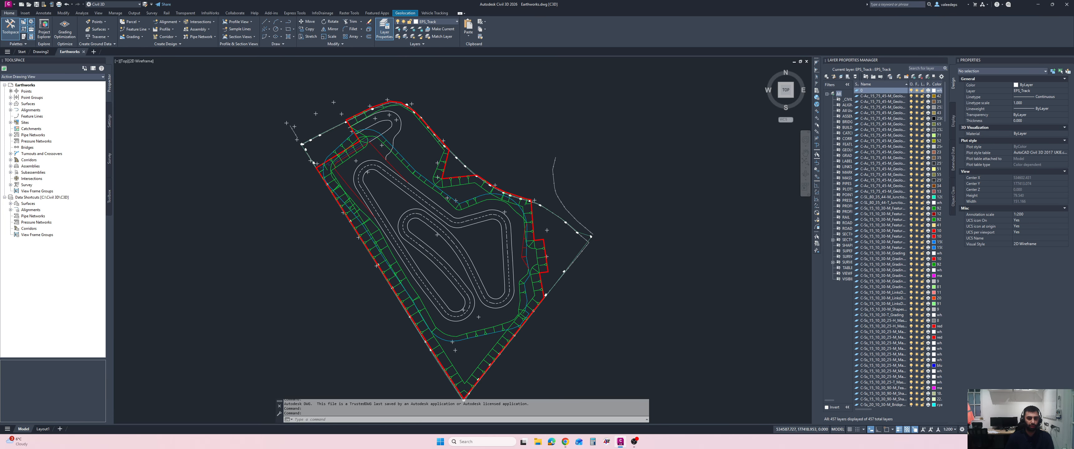
scroll(411, 183, down, 2)
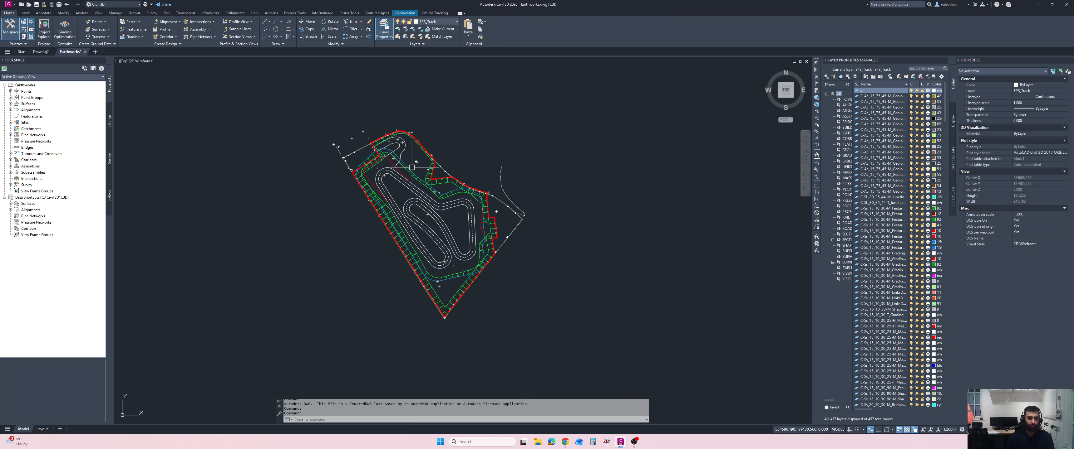
middle_drag(356, 158, 359, 150)
scroll(430, 209, up, 2)
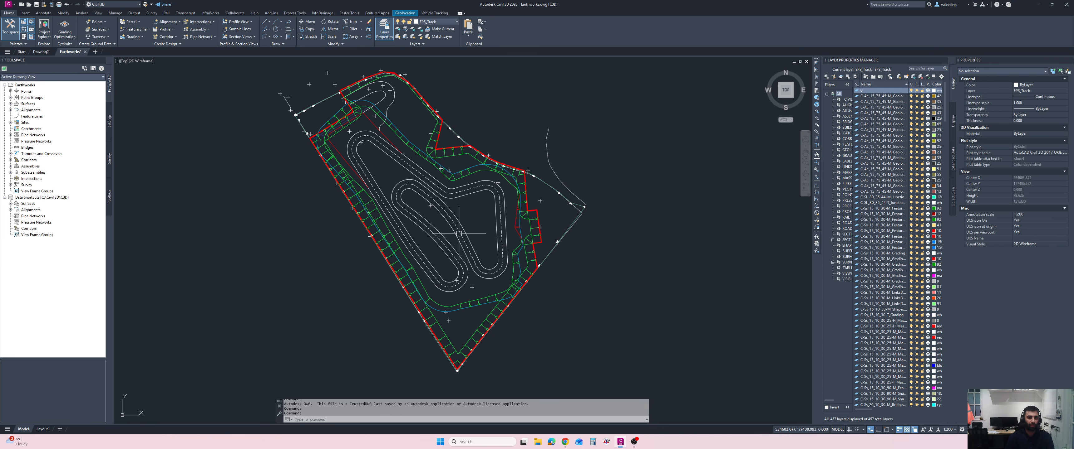
scroll(462, 221, up, 2)
middle_drag(452, 225, 445, 226)
scroll(445, 227, down, 2)
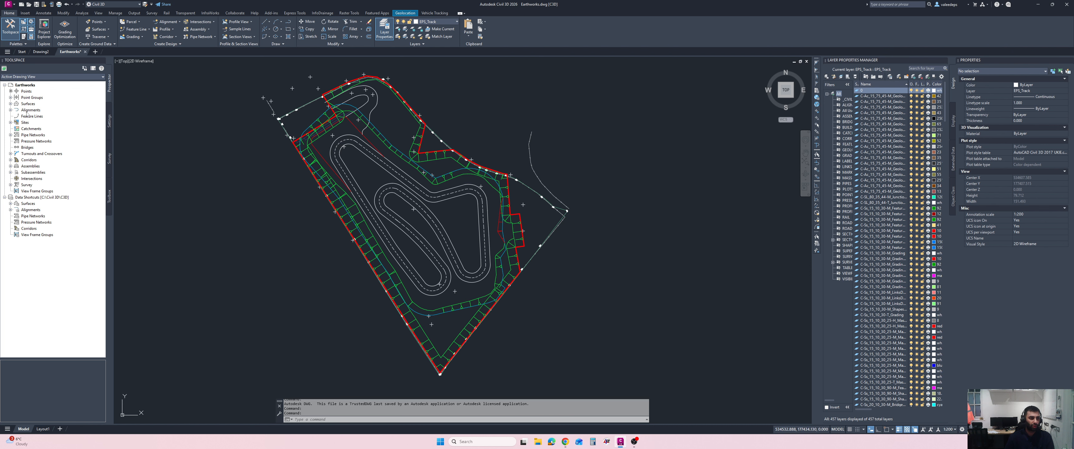
Set the surface style of the PR-0.3m surface to Contours 0.1m and 0.5m.
click(10, 104)
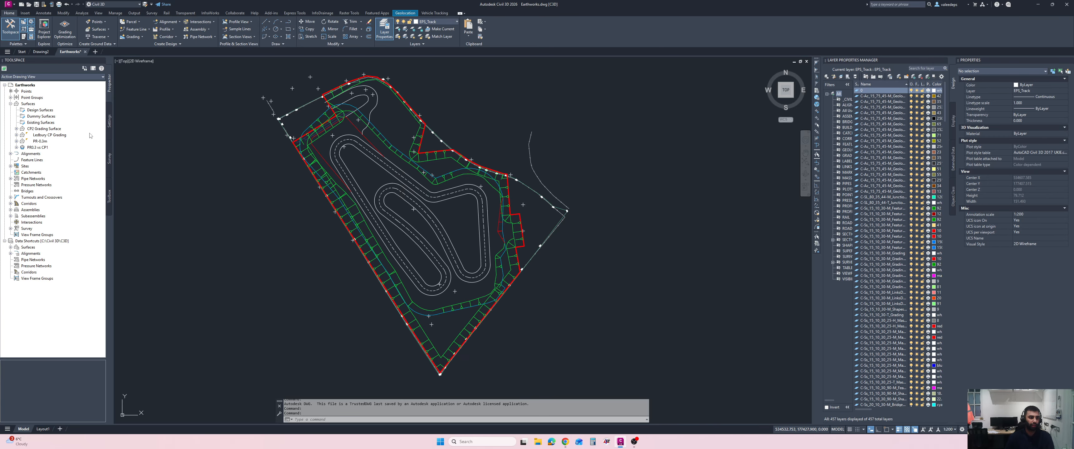
click(45, 141)
right_click(47, 144)
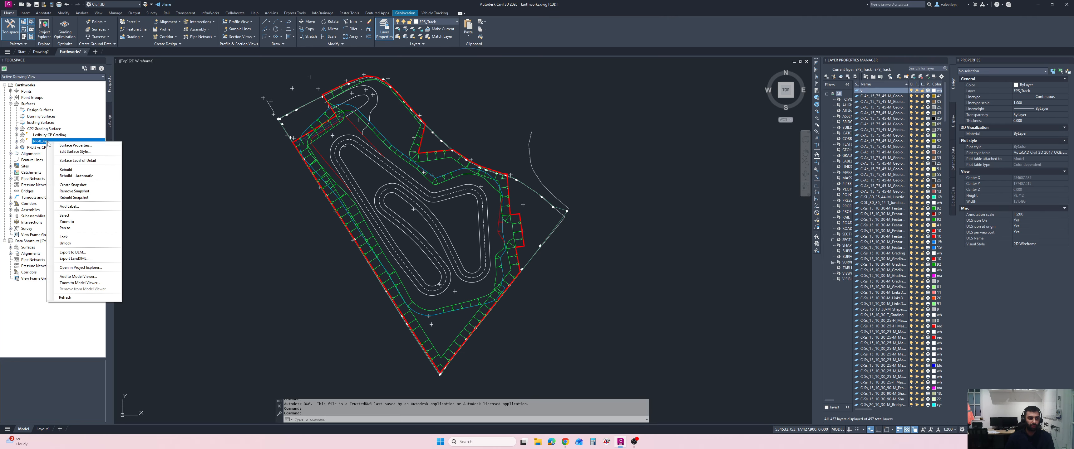
click(73, 146)
click(688, 198)
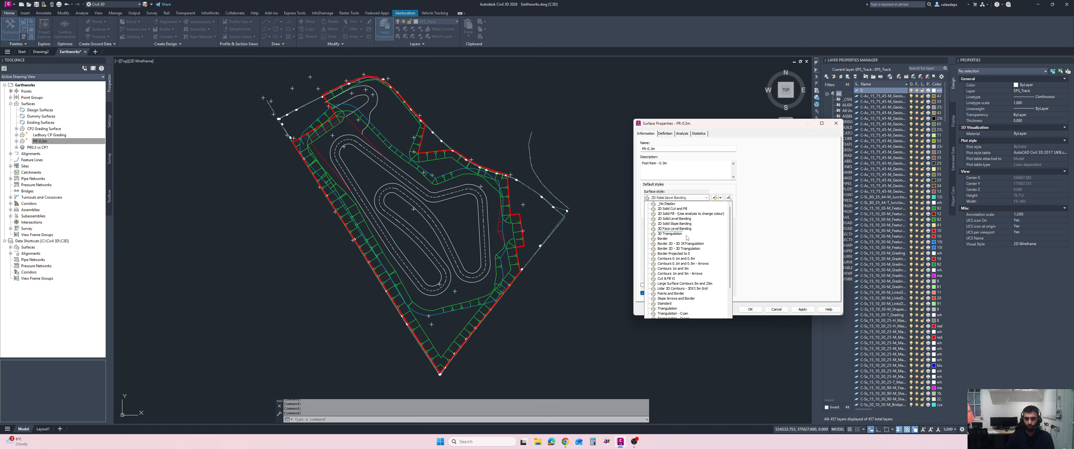
click(695, 264)
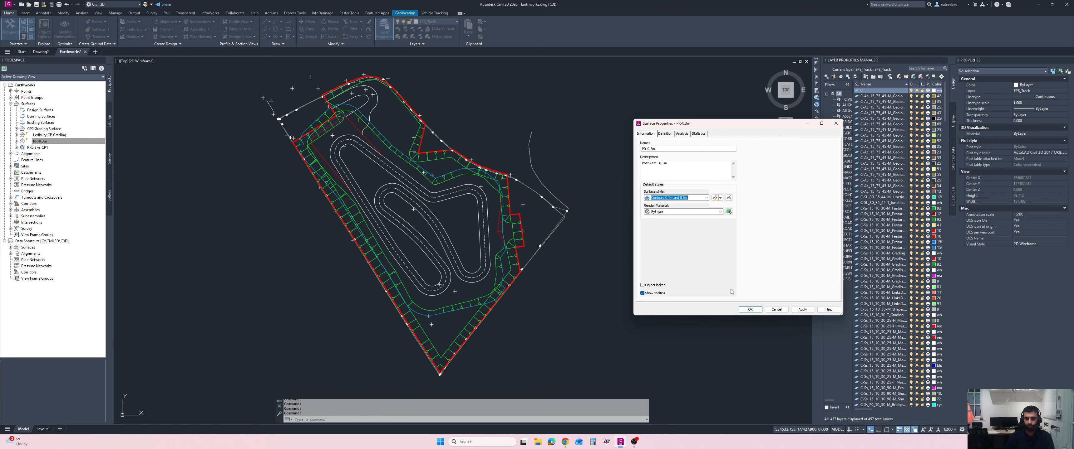
click(750, 310)
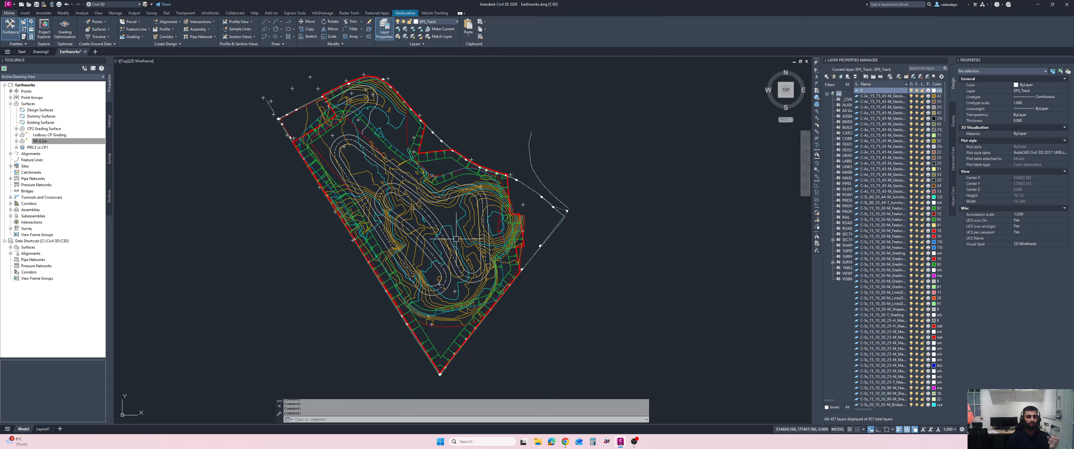
Examine the PR-0.3m surface in 3D with the Object Viewer, then return to the drawing.
mouse_move(485, 238)
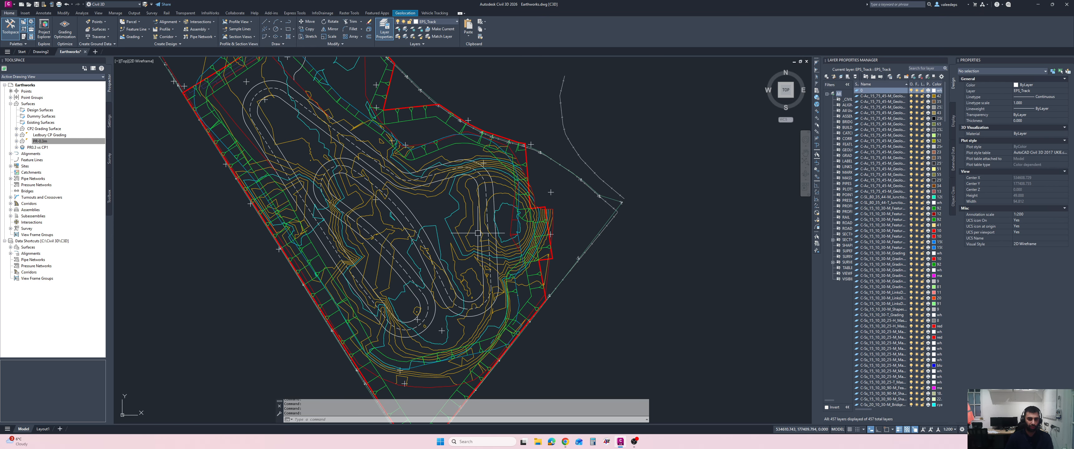
scroll(478, 225, up, 2)
click(499, 228)
scroll(500, 227, down, 4)
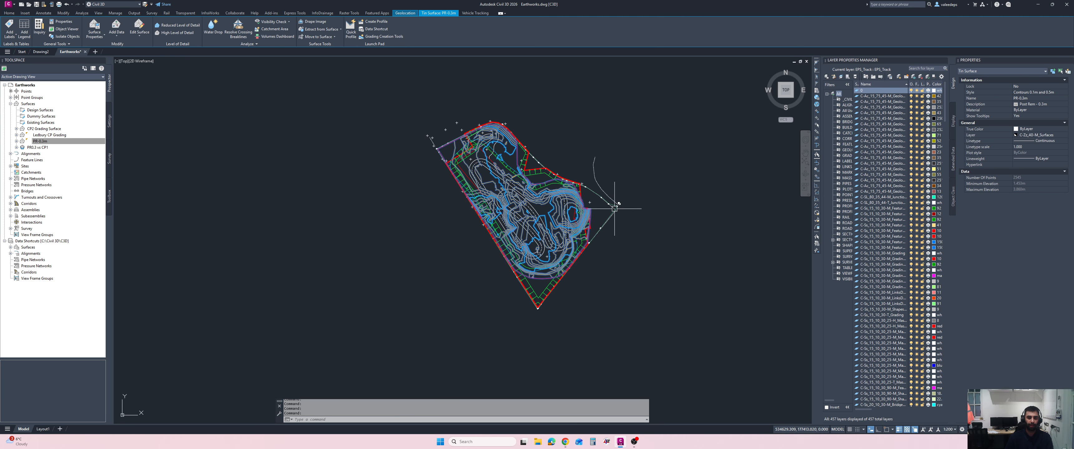
right_click(590, 174)
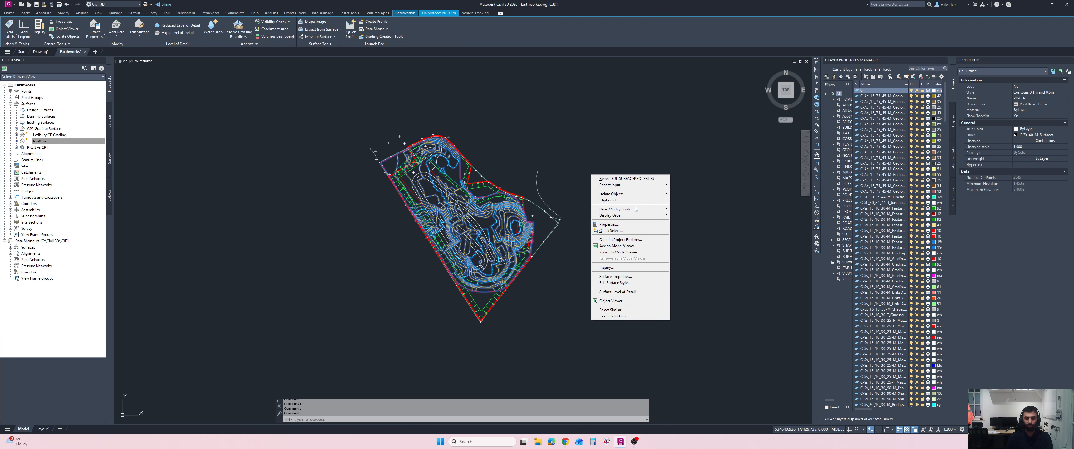
click(630, 301)
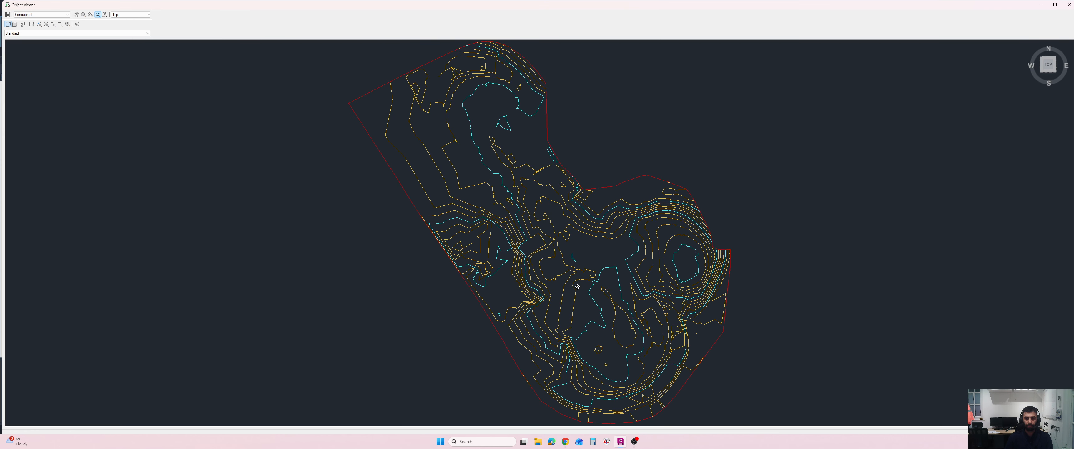
drag(577, 292, 535, 292)
scroll(576, 272, up, 5)
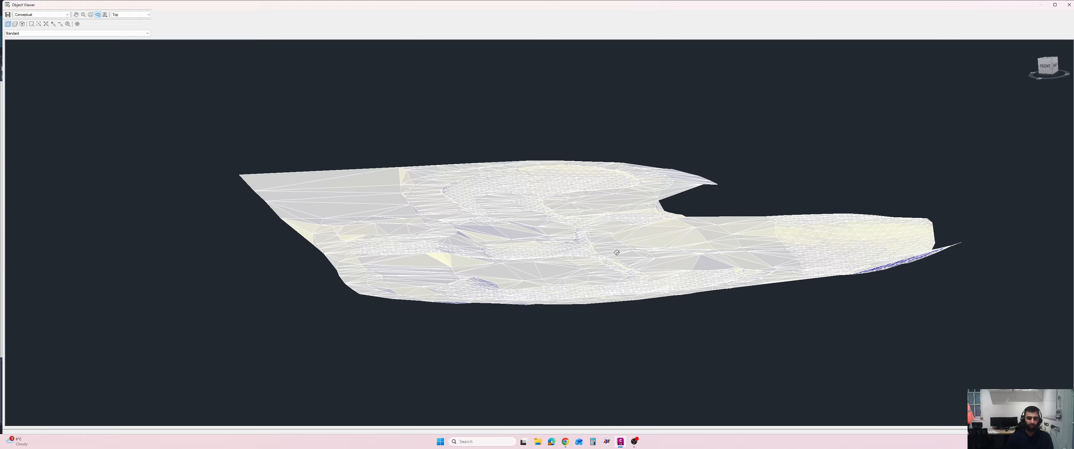
click(1070, 5)
Hide the PR-0.3m surface by setting its style to _No Display.
scroll(459, 254, up, 3)
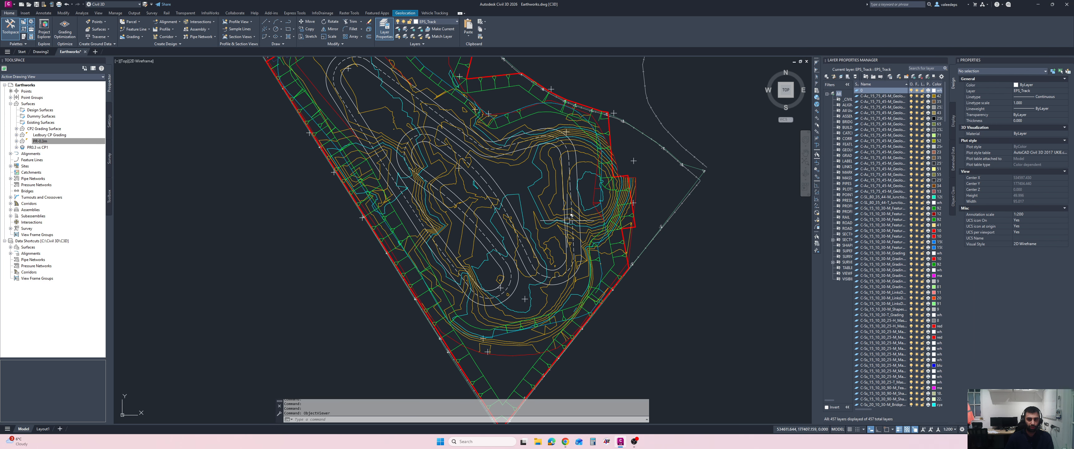
click(564, 216)
double_click(1031, 92)
double_click(1032, 94)
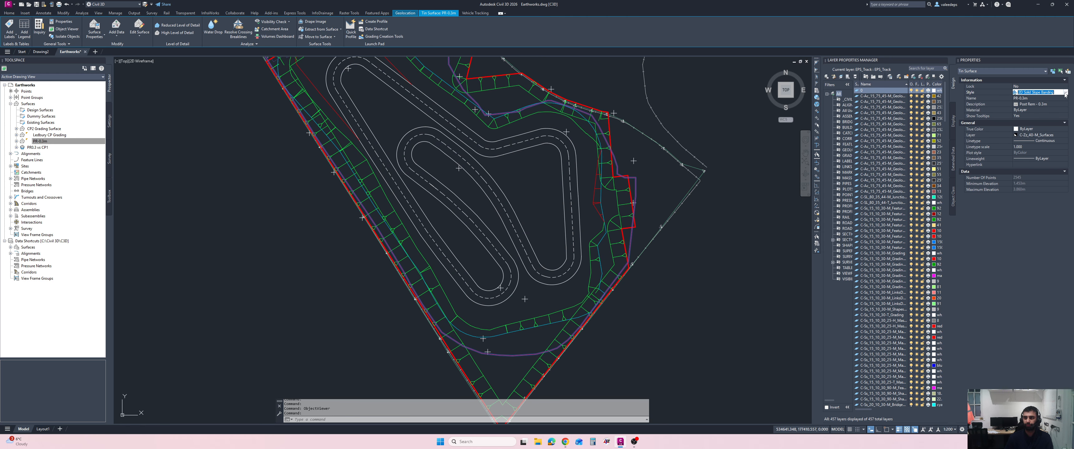
click(1065, 94)
click(1033, 99)
Set the surface style of the CP2 Grading Surface to Triangulation - Cyan.
middle_drag(572, 180, 539, 200)
click(42, 141)
right_click(47, 129)
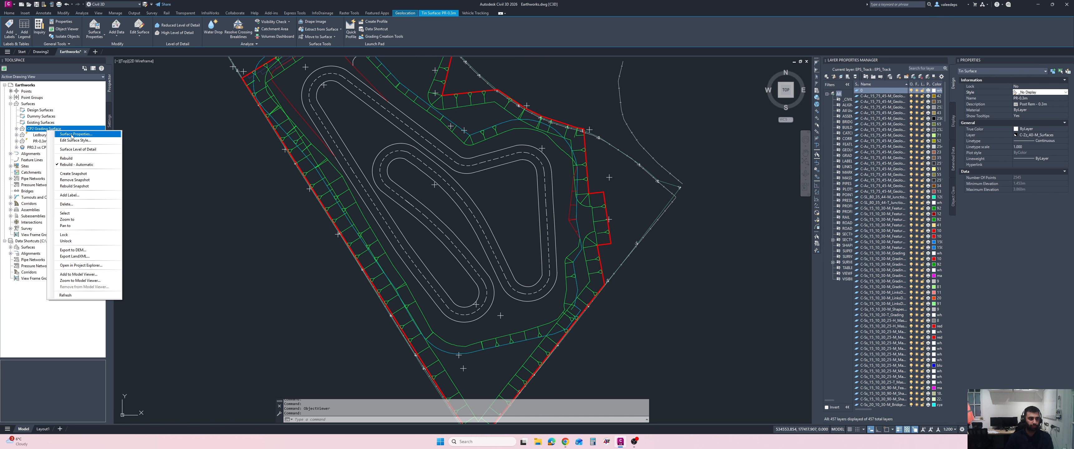
click(68, 134)
click(676, 199)
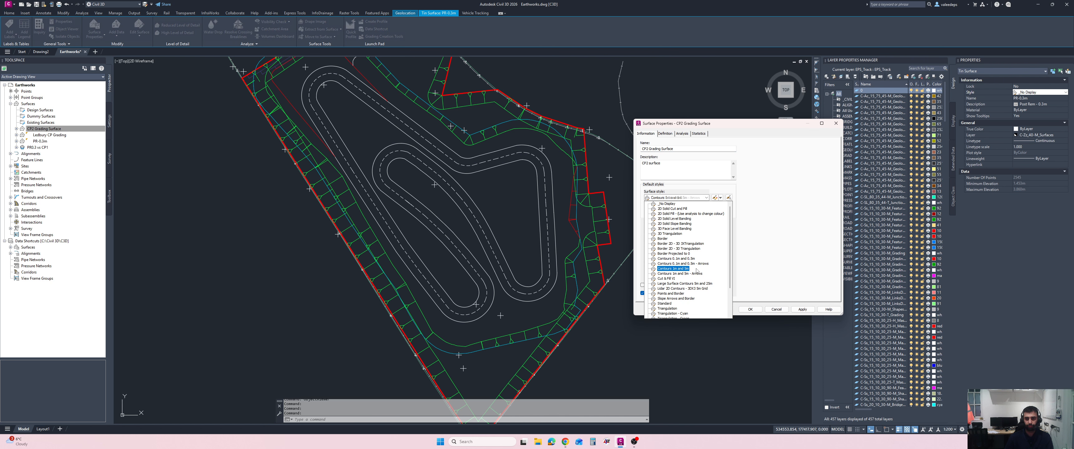
click(681, 278)
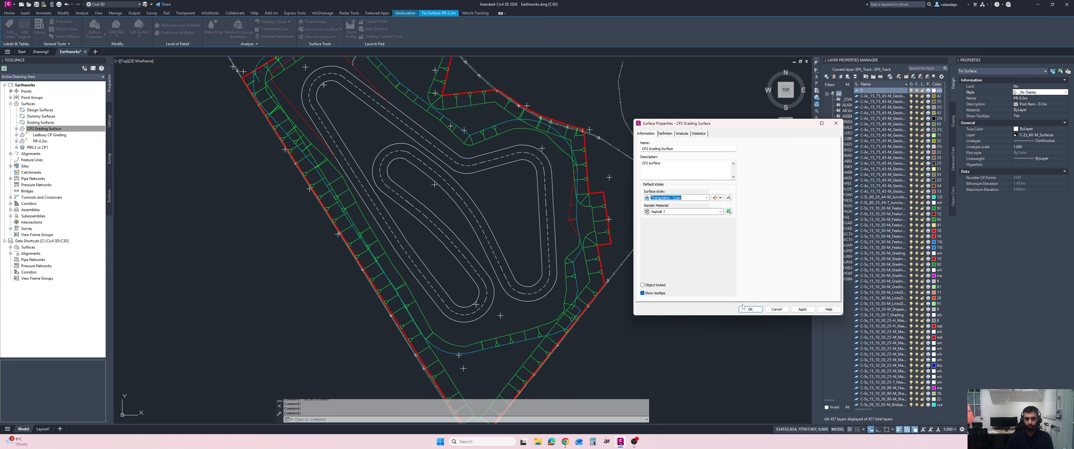
click(750, 309)
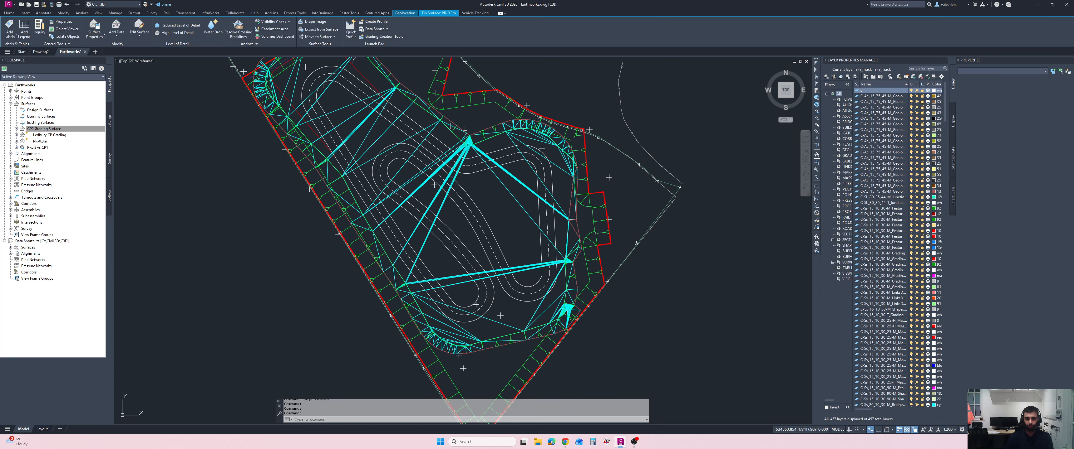
Examine the CP2 Grading Surface in 3D with the Object Viewer, then return to the drawing.
click(513, 177)
right_click(245, 191)
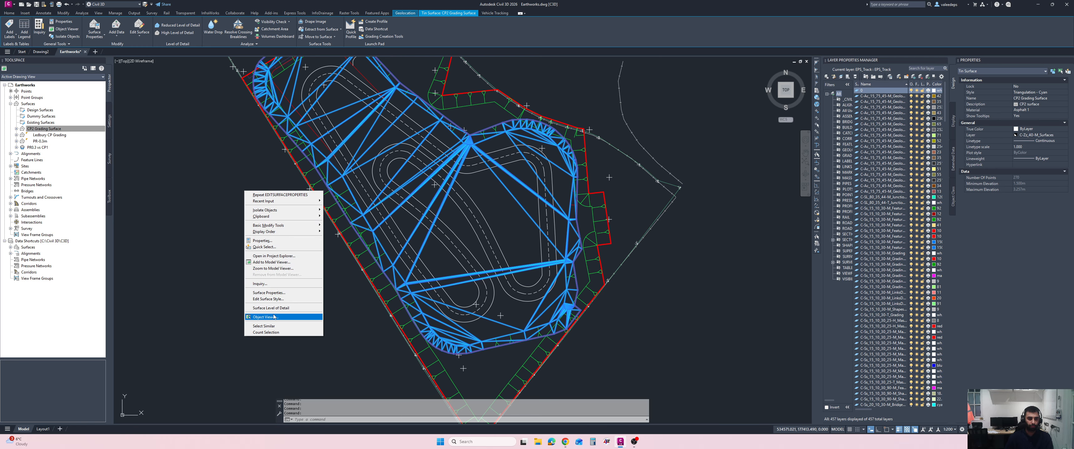
click(265, 317)
drag(479, 217, 586, 249)
scroll(589, 256, up, 5)
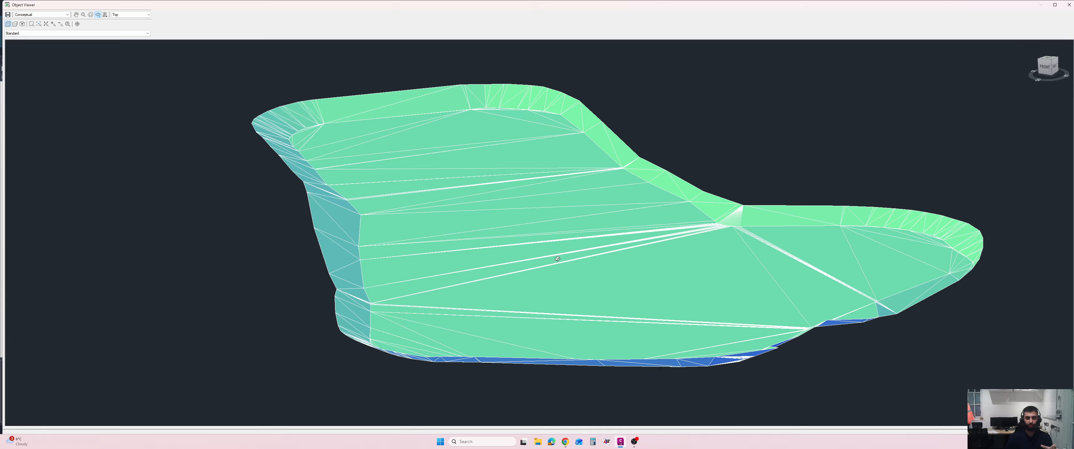
drag(601, 314, 592, 303)
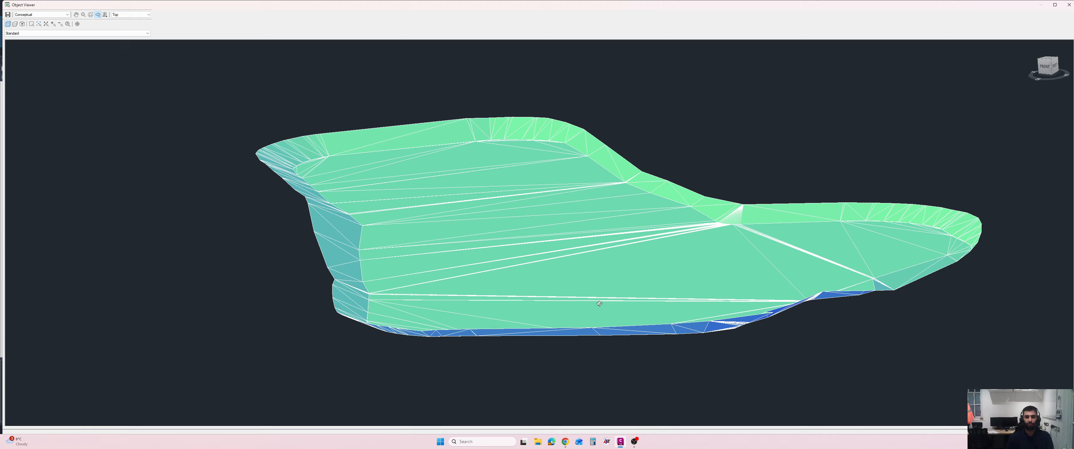
click(1068, 5)
Open the Volumes Dashboard for analysing cut and fill between surfaces.
scroll(352, 258, down, 3)
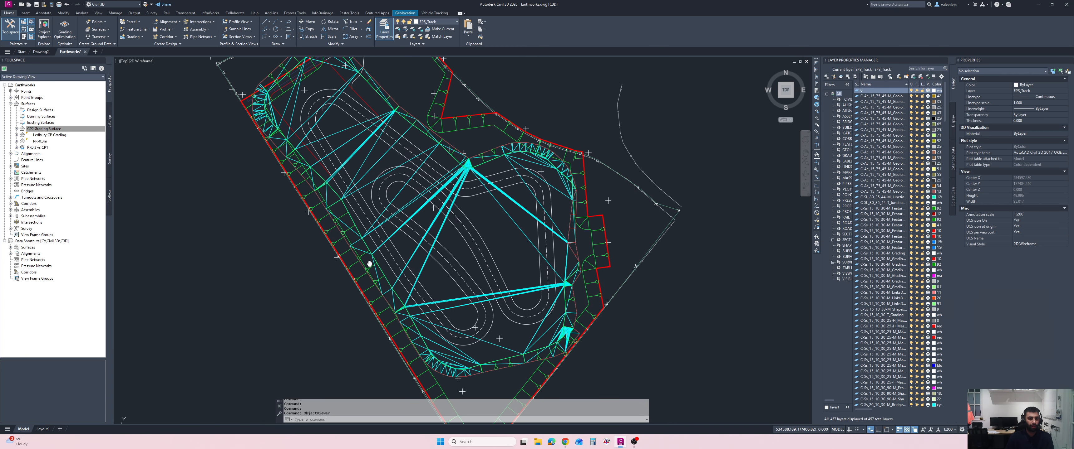
middle_drag(352, 259, 348, 262)
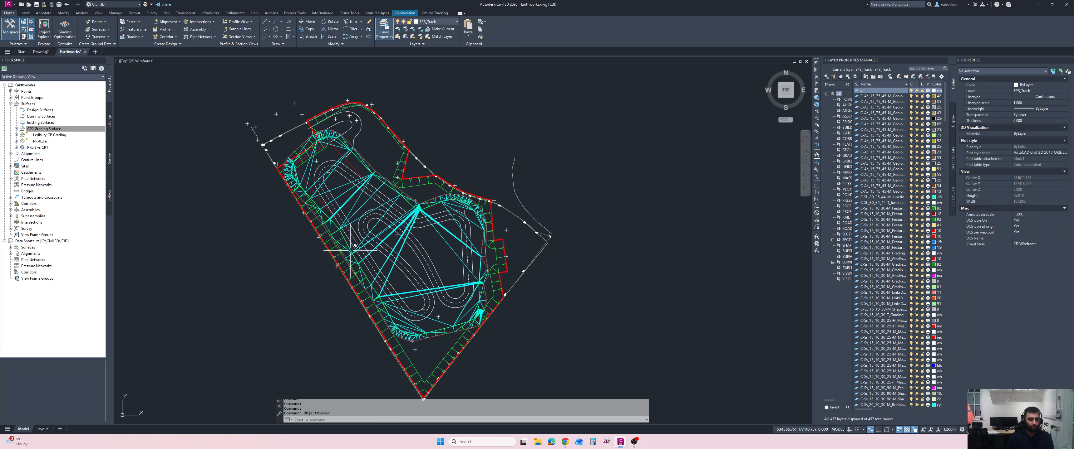
click(82, 13)
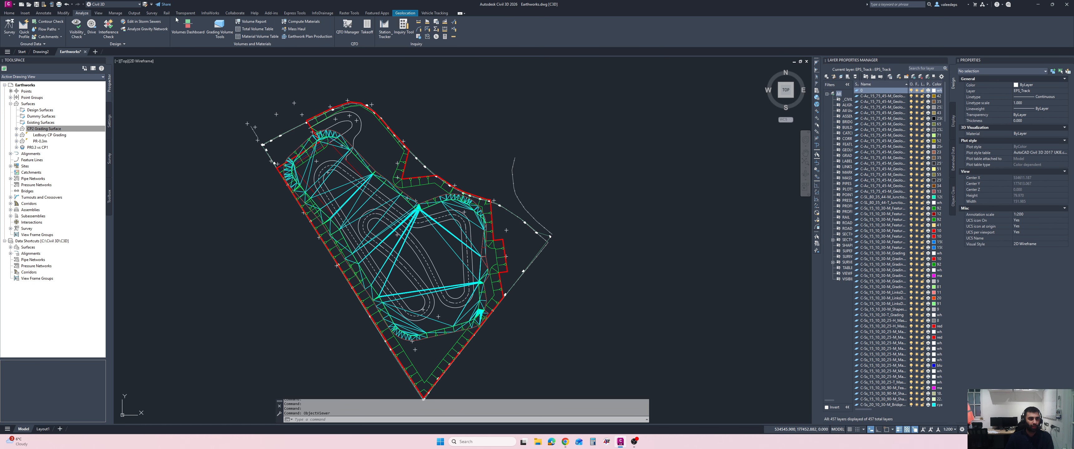
click(182, 34)
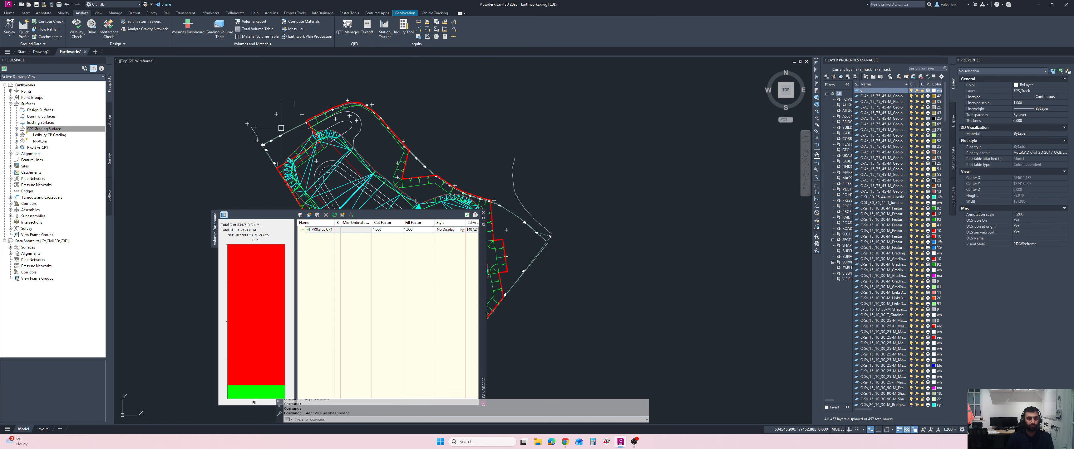
Remove the existing PR0.3 vs CP1 volume surface from the Volumes Dashboard and hide the cut/fill graph.
click(308, 230)
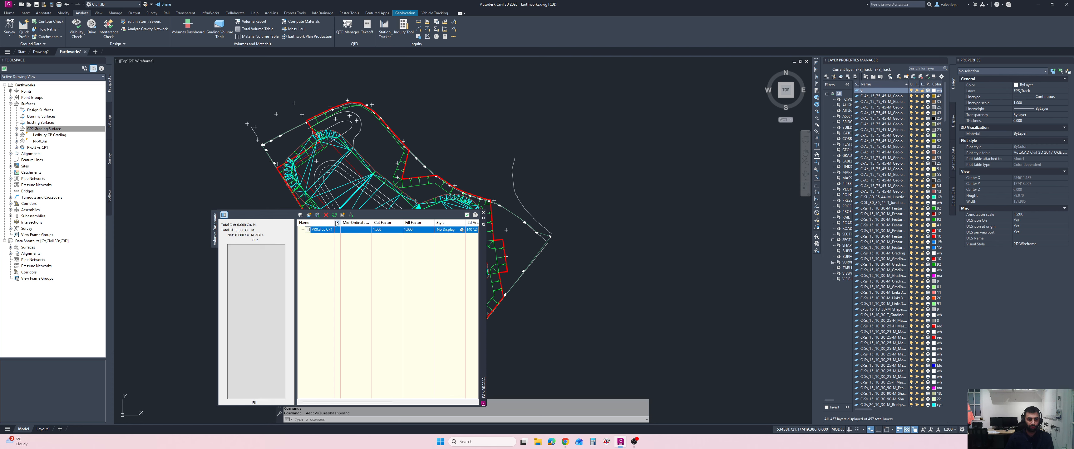
click(326, 215)
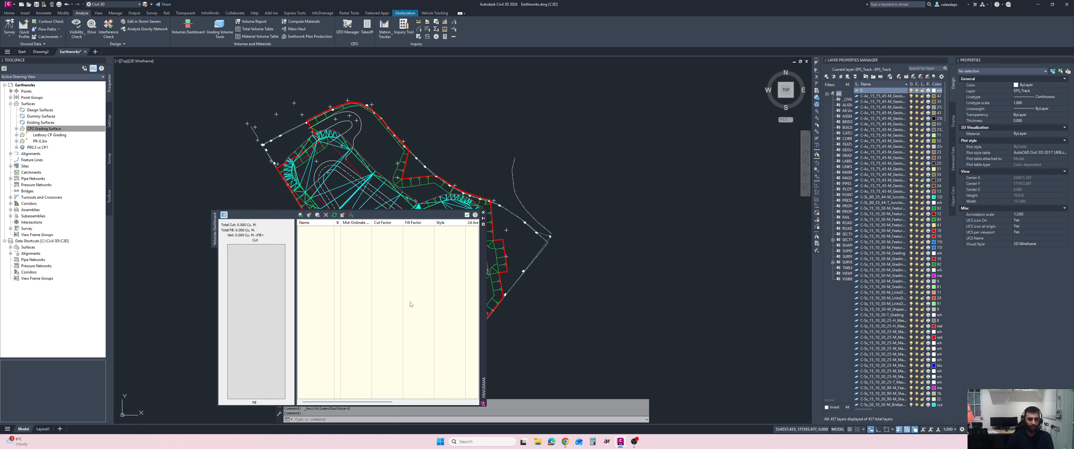
click(224, 215)
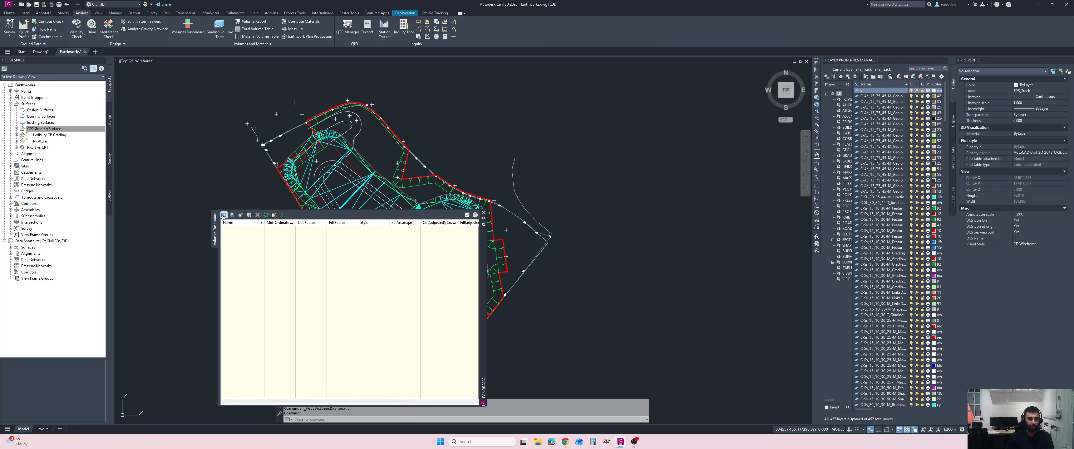
Show the cut/fill graph and start a new TIN volume surface named PR vs CP2 with the description Existing Level vs CP.
click(223, 215)
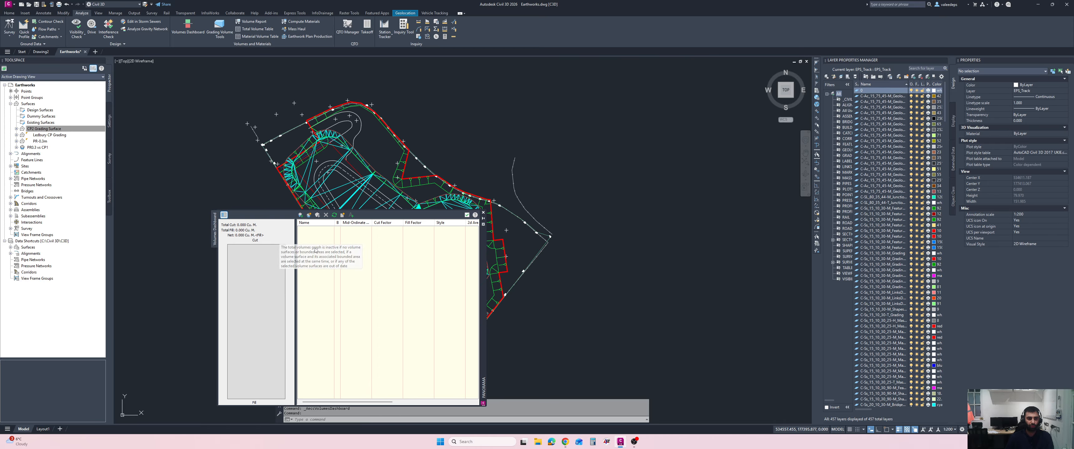
click(308, 216)
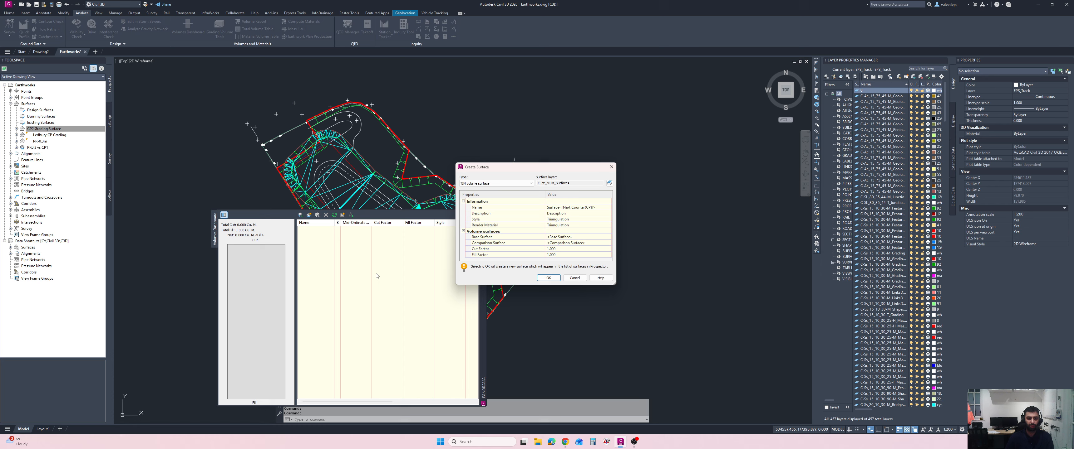
click(570, 208)
text(Volume Analysis)
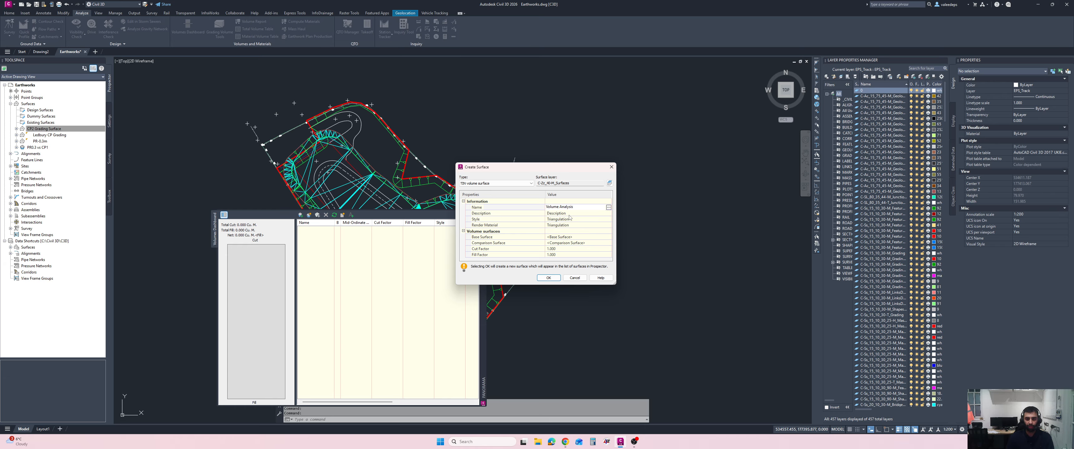
click(569, 214)
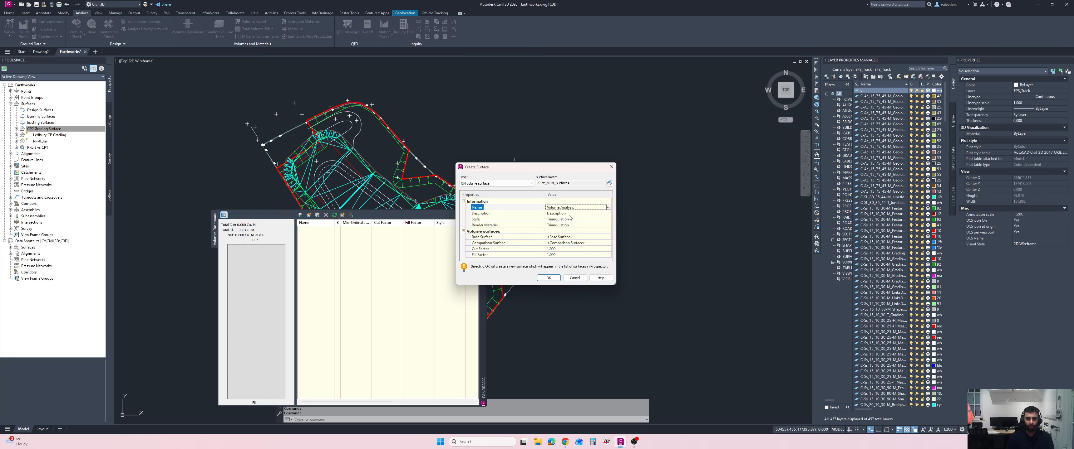
click(577, 207)
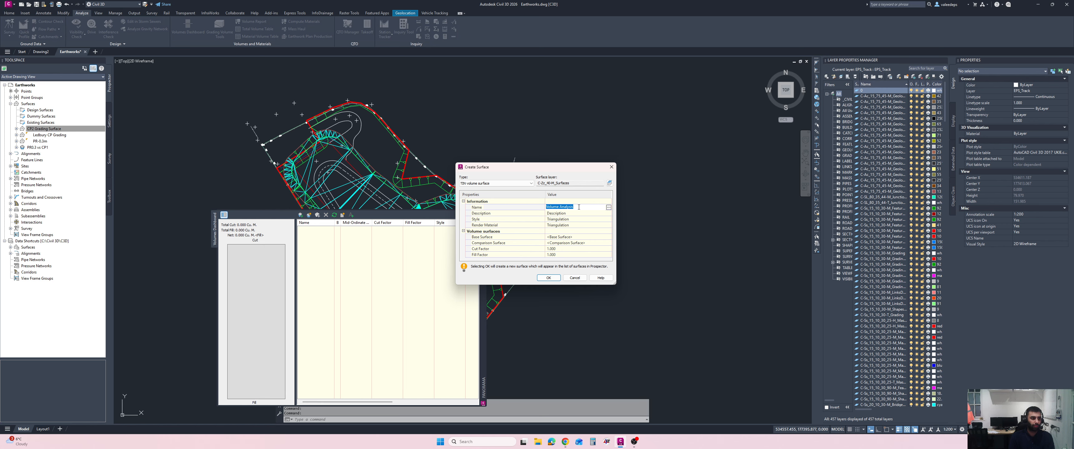
text(PR vs CP2)
click(569, 214)
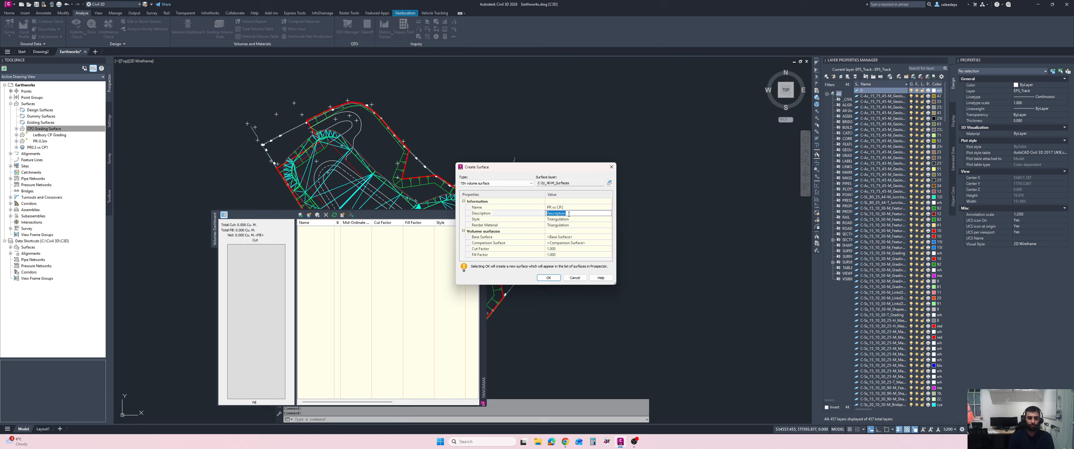
text(Existing Level vs CP)
key(Return)
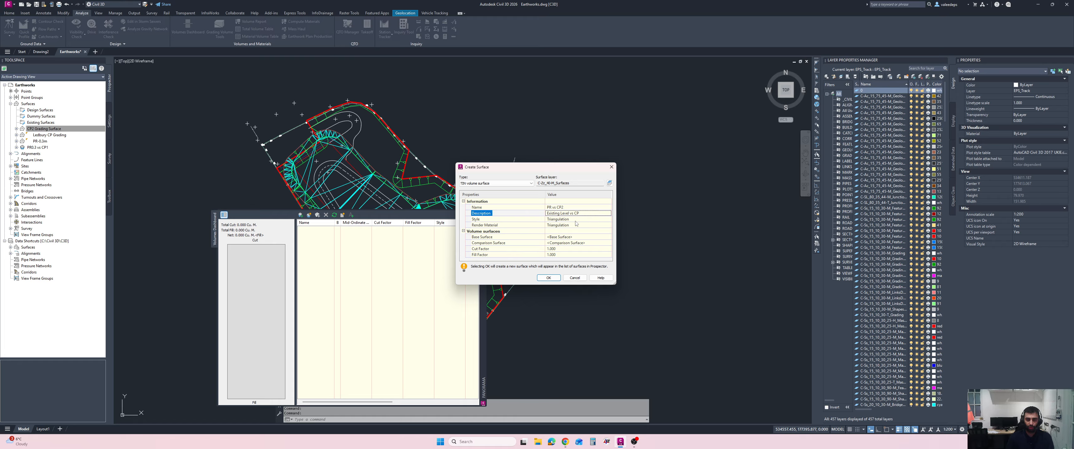
Set the new volume surface's style to _No Display.
key(Down)
click(608, 220)
click(644, 217)
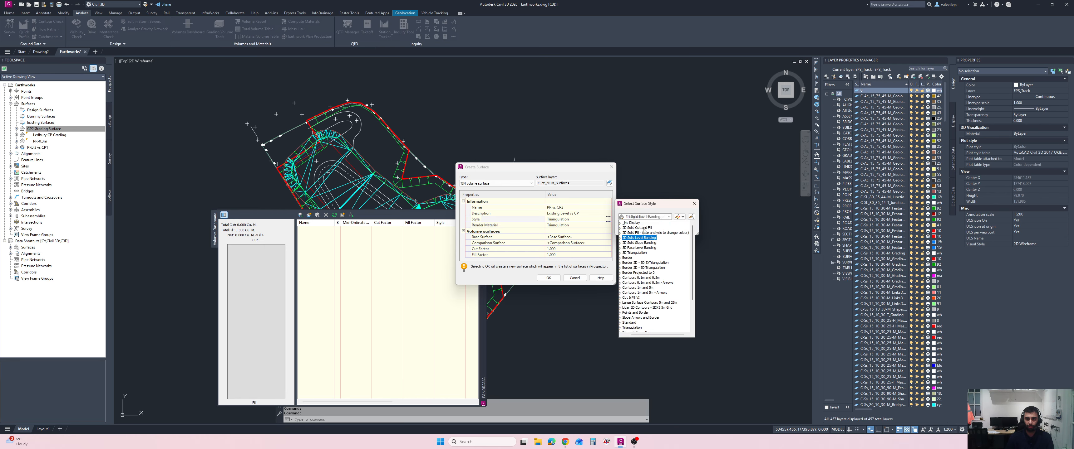
click(629, 224)
click(630, 228)
Set the new volume surface's render material to Asphalt 1.
click(580, 228)
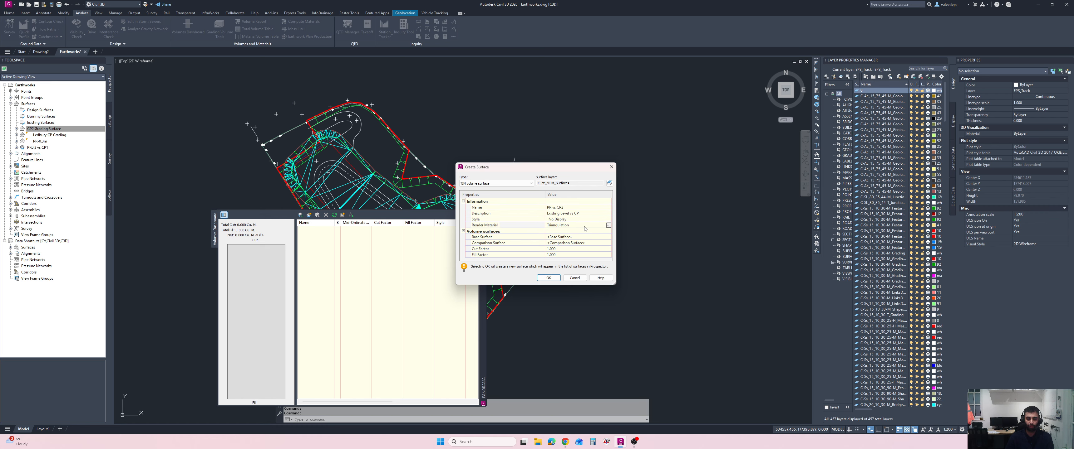
click(608, 226)
click(652, 217)
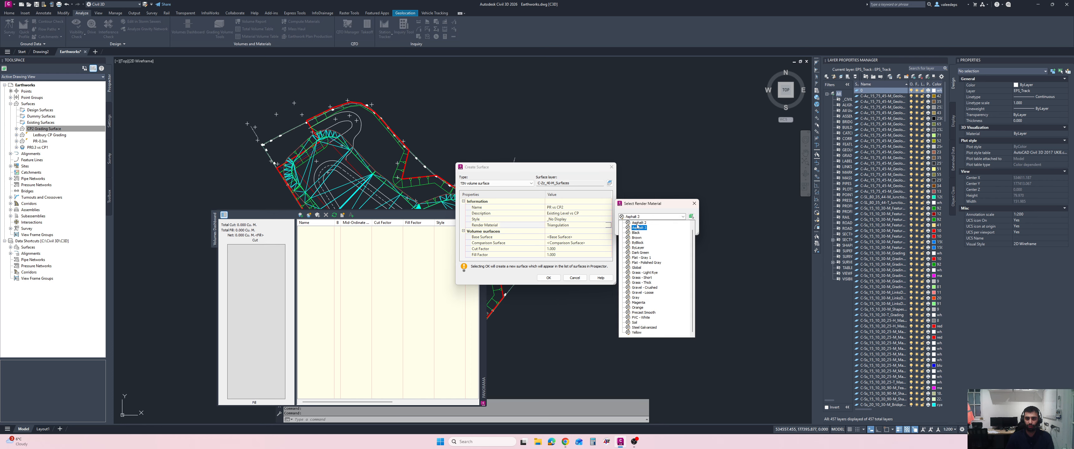
click(639, 223)
click(630, 229)
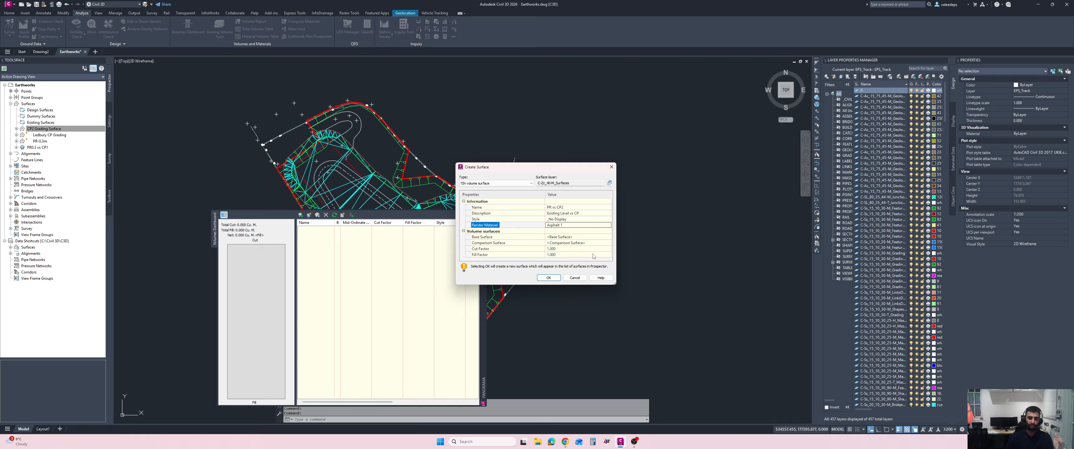
Choose PR-0.3m as the base surface and CP2 Grading Surface as the comparison surface.
click(585, 238)
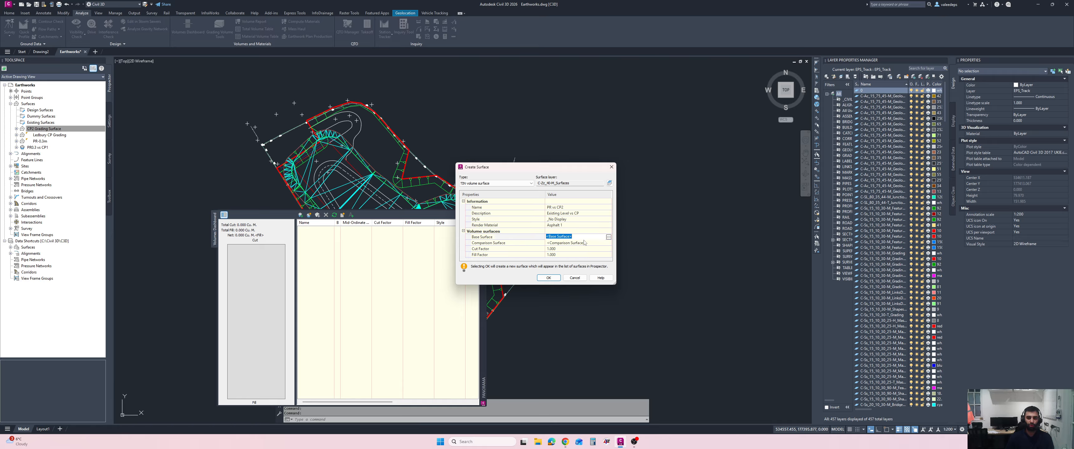
click(608, 237)
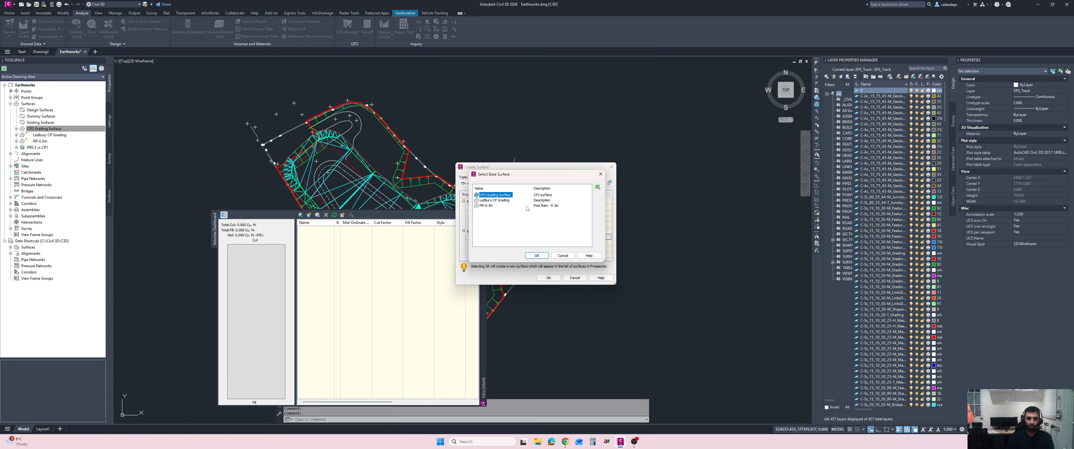
click(486, 206)
click(537, 255)
click(573, 245)
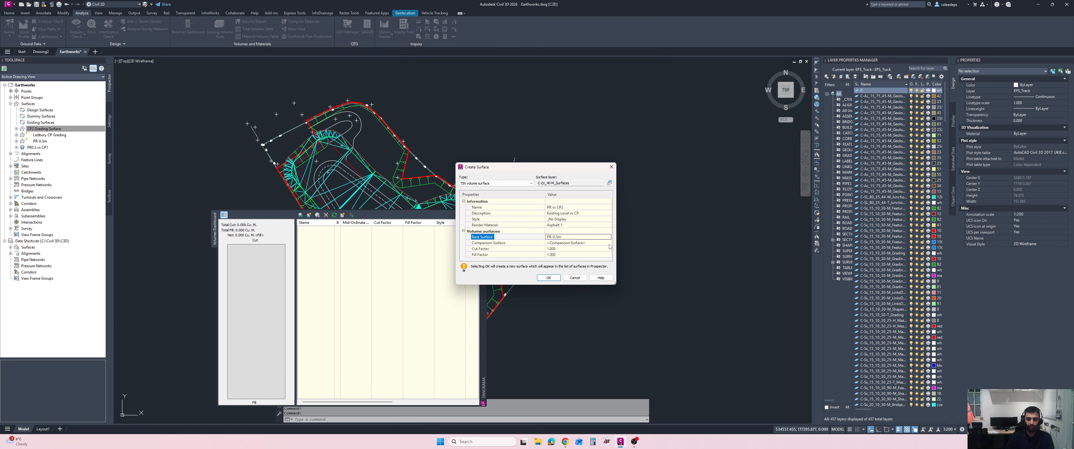
click(609, 244)
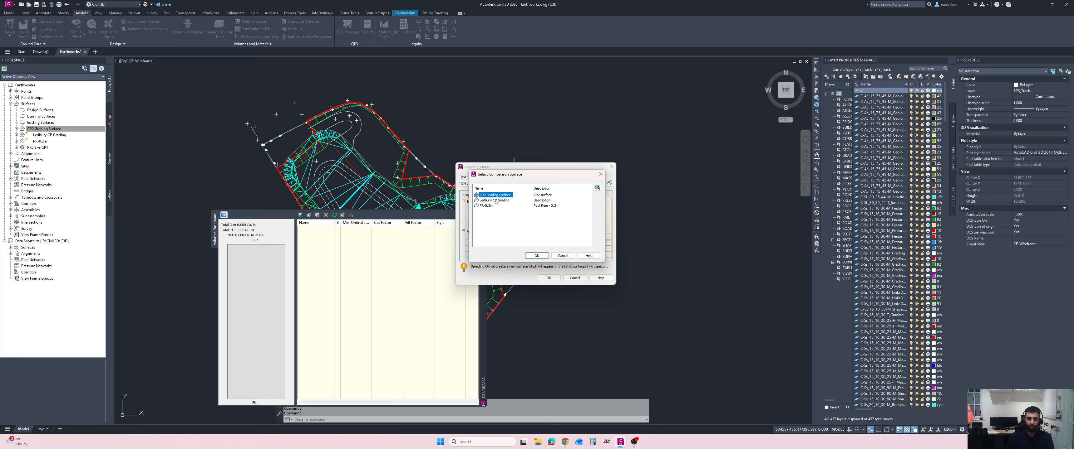
click(537, 255)
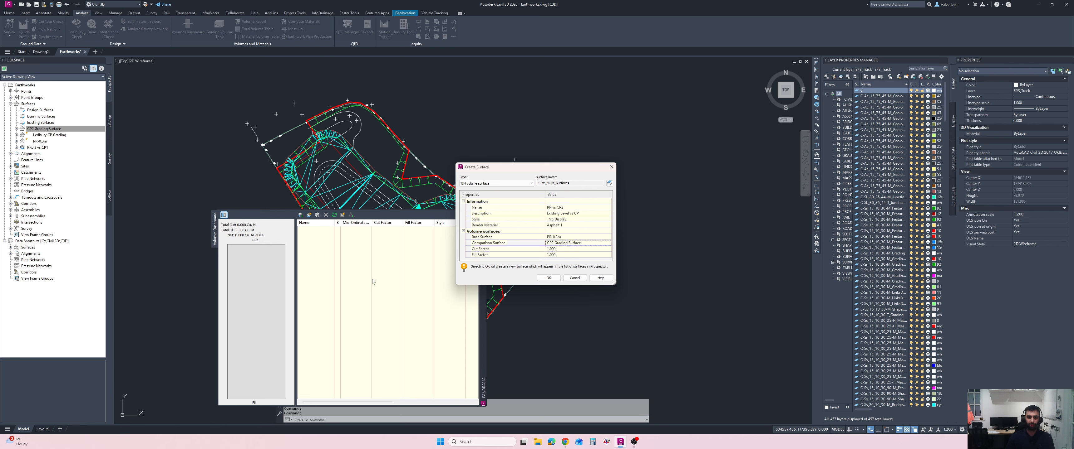
Set the cut factor and fill factor to 1.1 each and create the volume surface.
click(562, 250)
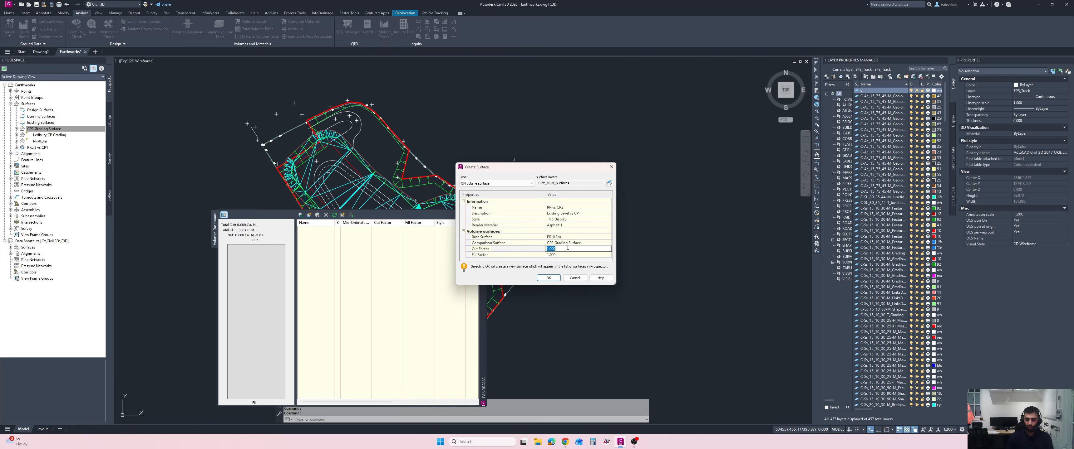
text(1.)
key(Return)
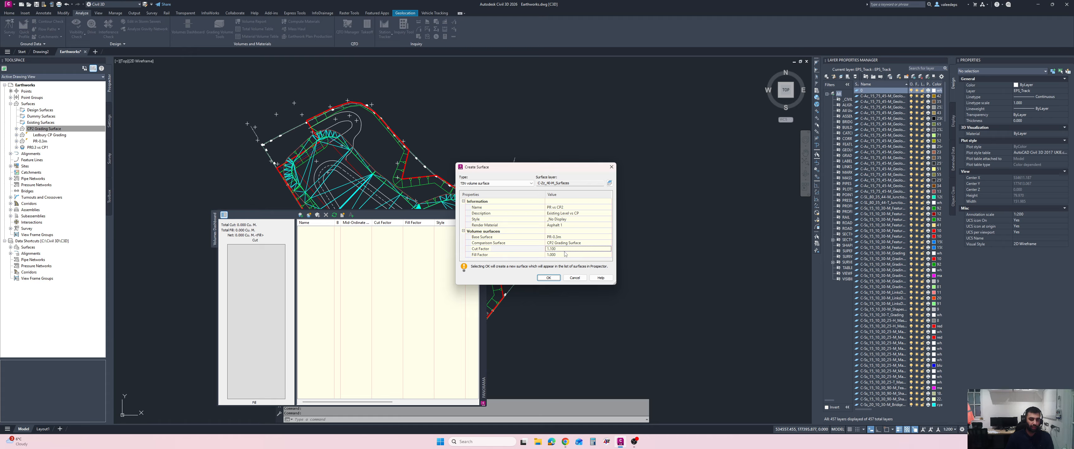
click(562, 255)
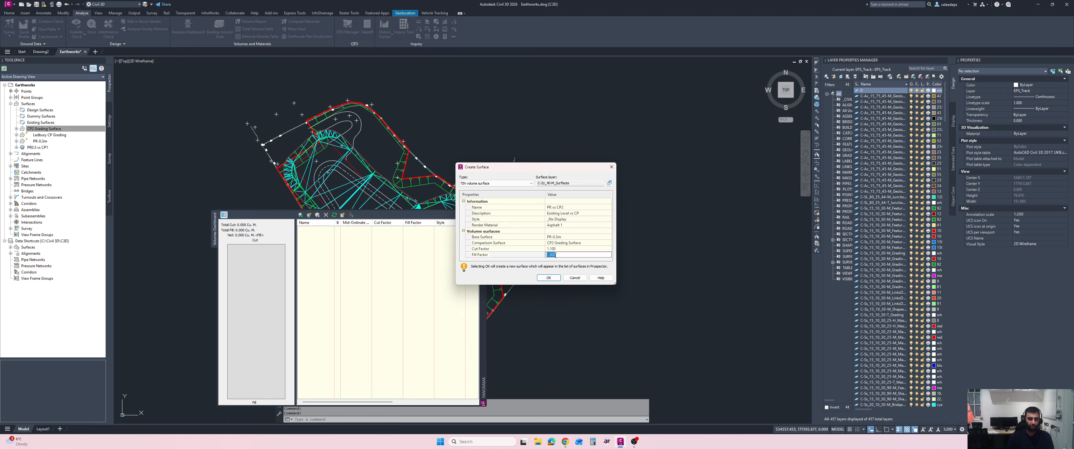
text(1.)
click(547, 278)
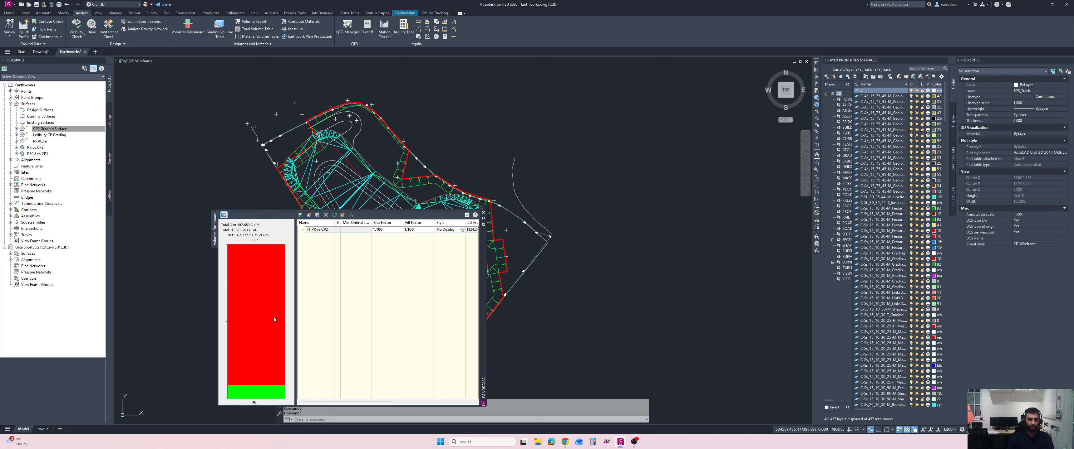
Check the adjusted cut, fill and net columns for PR vs CP2, and generate its cut/fill report.
drag(365, 405, 429, 404)
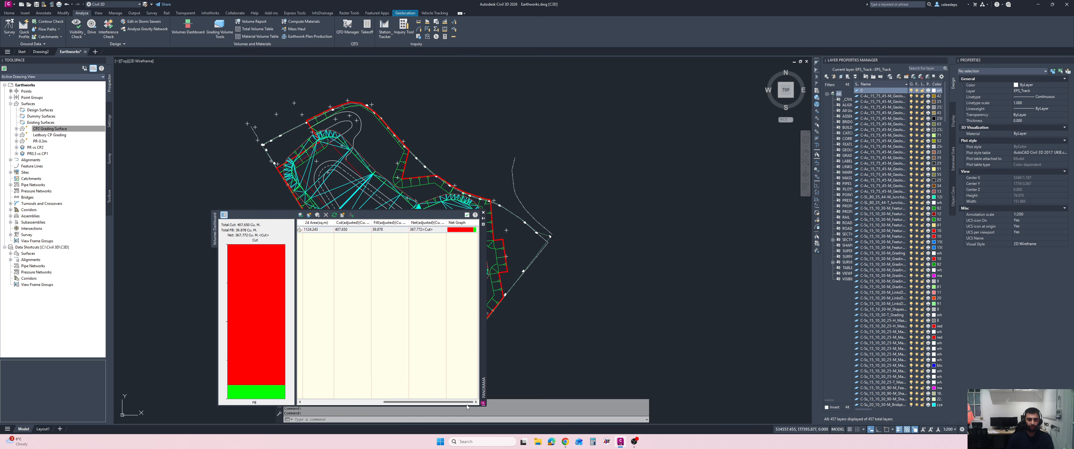
click(343, 215)
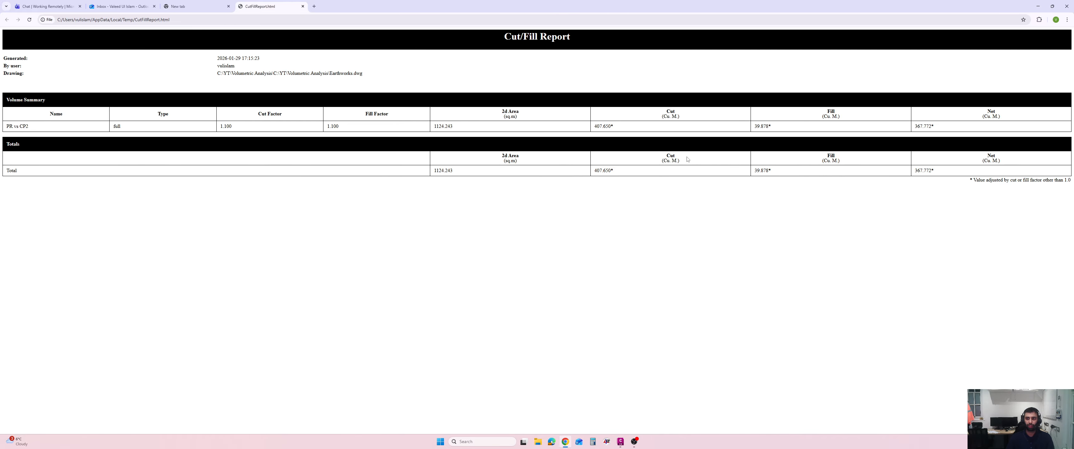
click(1038, 6)
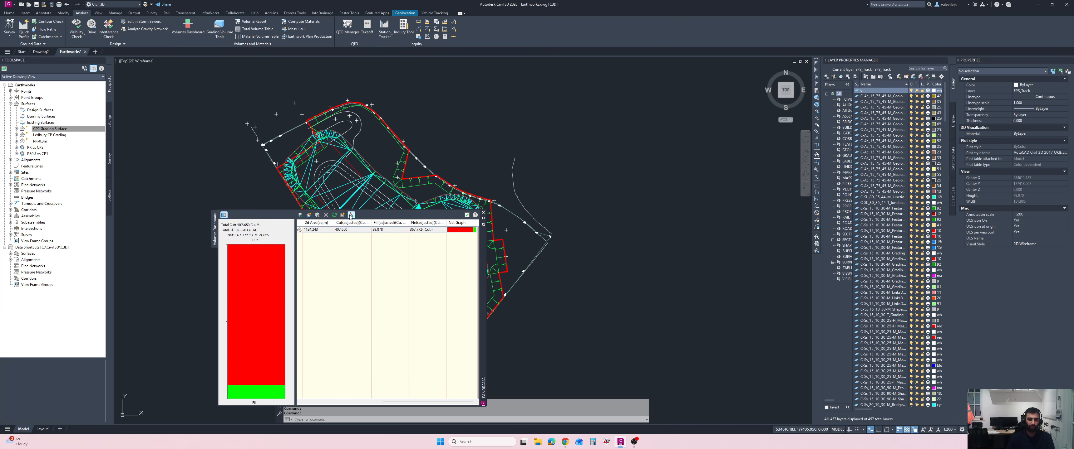
Insert the cut/fill summary into the drawing beside the site.
click(351, 216)
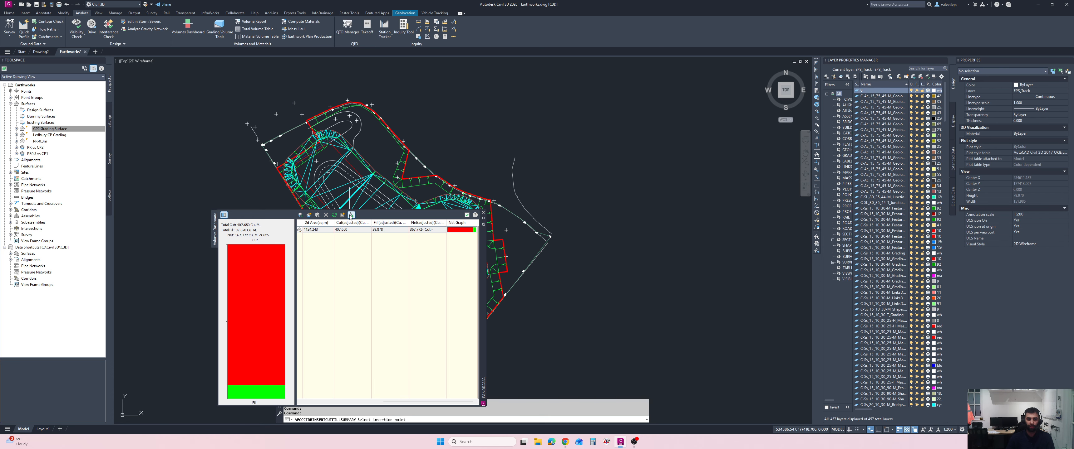
click(528, 124)
scroll(532, 166, down, 10)
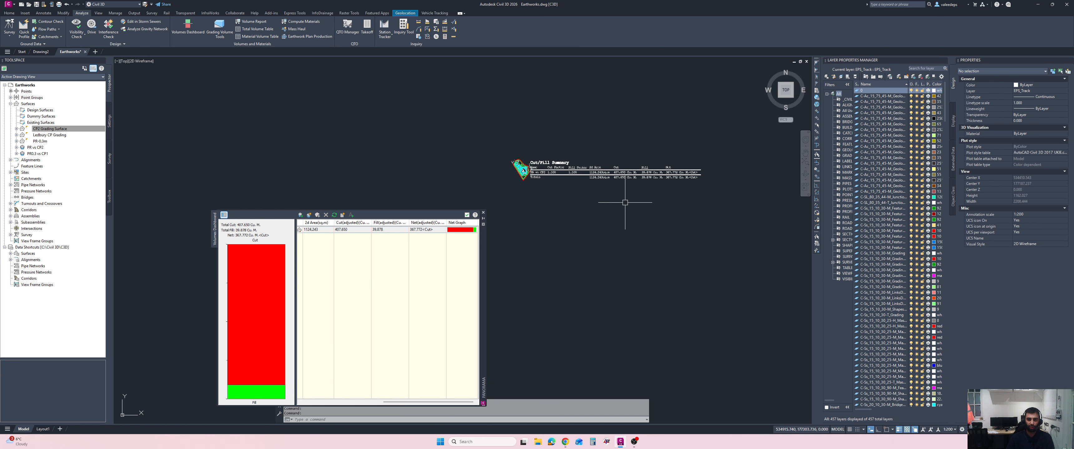
Scale the whole cut/fill summary table down about a base point near its heading, to suit the size of the site.
click(717, 149)
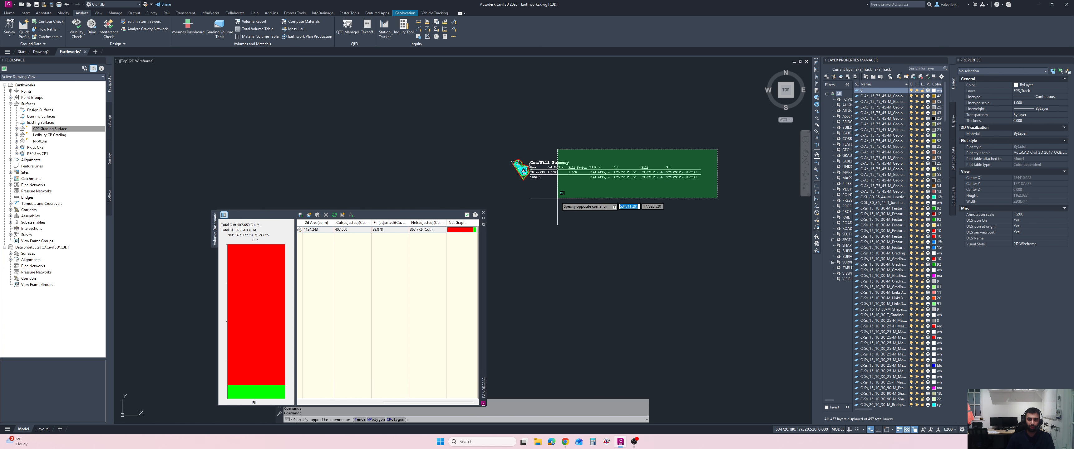
click(562, 193)
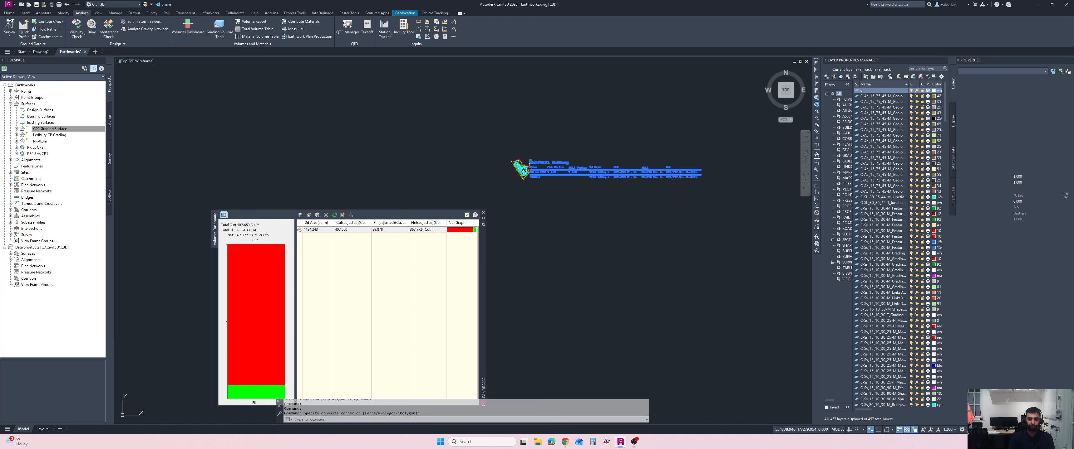
text(sc)
key(Return)
click(547, 168)
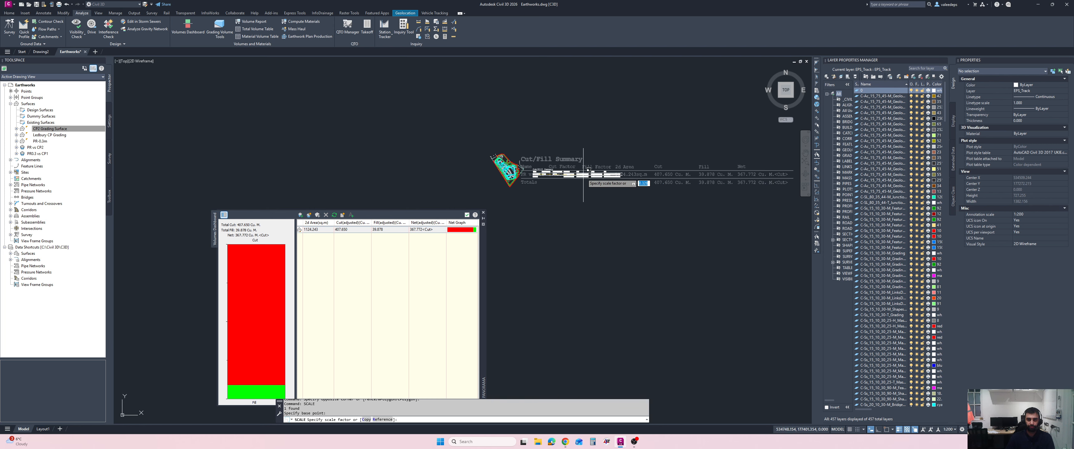
click(573, 179)
scroll(570, 184, up, 4)
middle_drag(570, 185, 606, 198)
scroll(609, 188, up, 2)
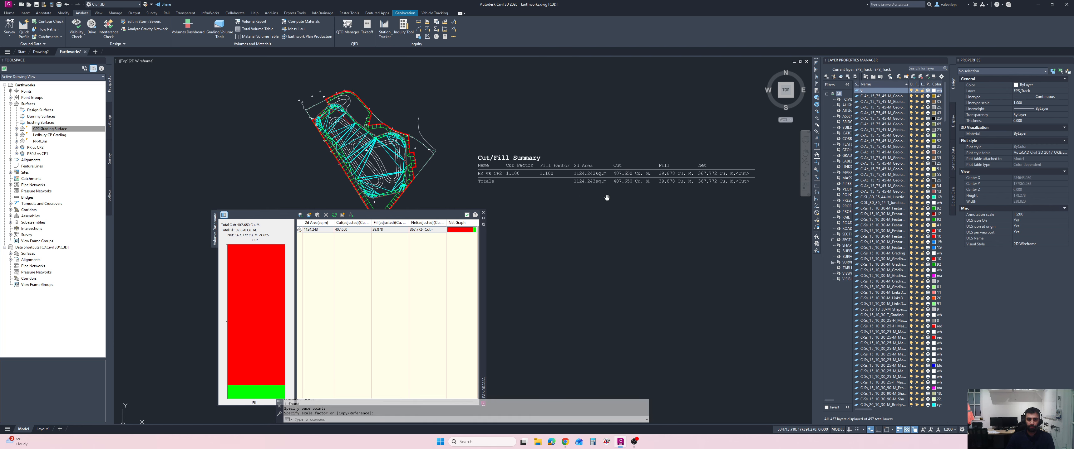
Examine the factors, area and volumes in the inserted cut/fill summary against the site layout.
scroll(510, 184, up, 4)
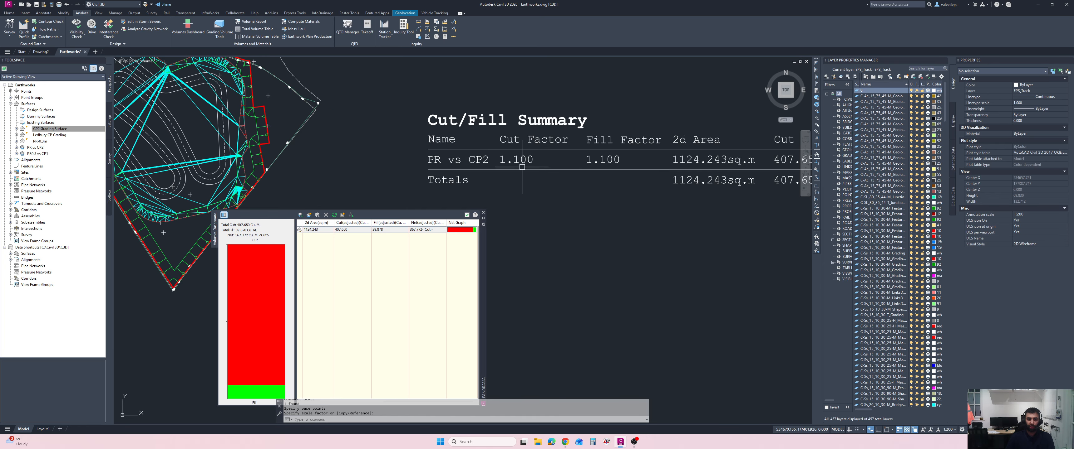
mouse_move(586, 171)
middle_down()
mouse_move(524, 161)
mouse_move(536, 160)
middle_up()
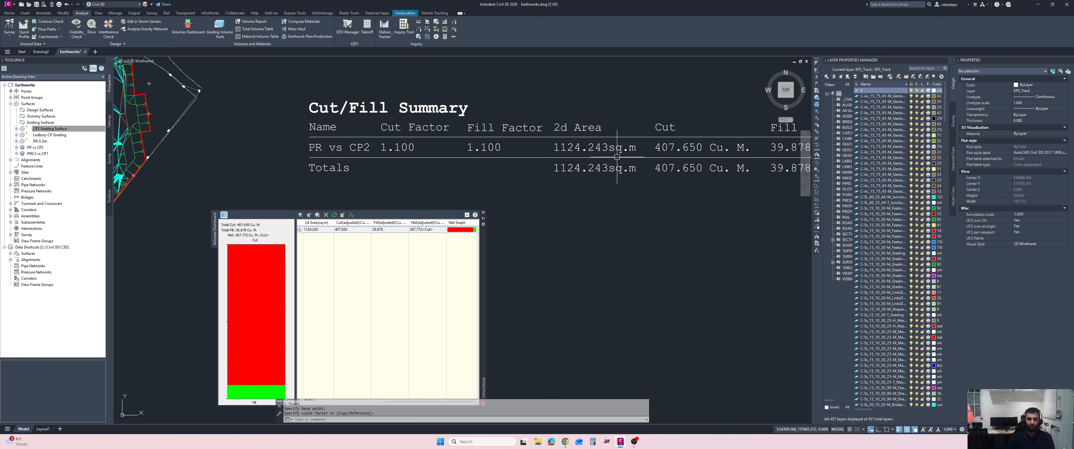
scroll(617, 157, down, 2)
middle_drag(674, 161, 590, 172)
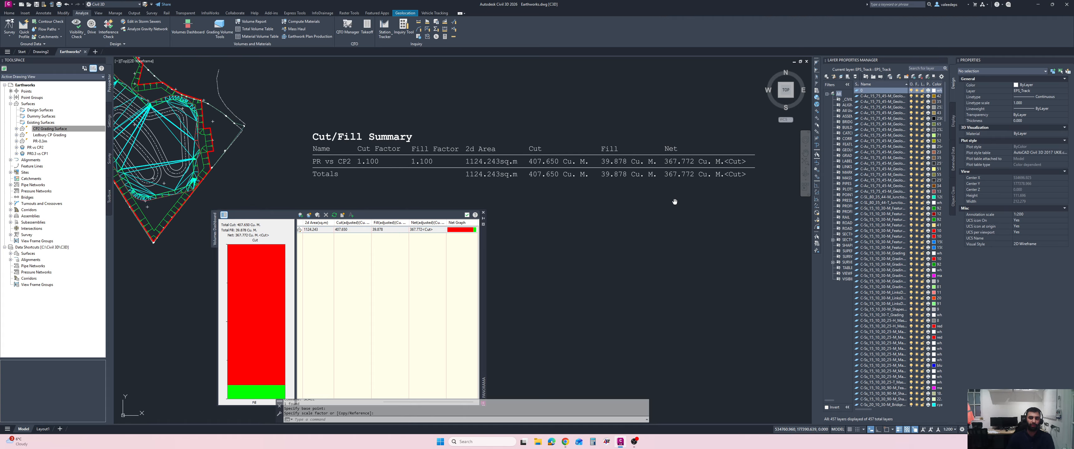
middle_drag(673, 199, 691, 203)
scroll(691, 203, down, 5)
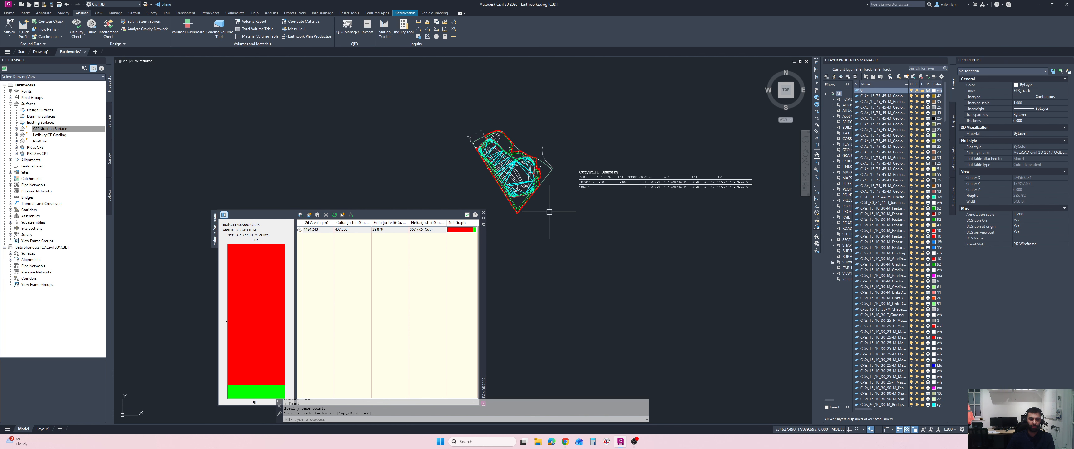
Close the Volumes Dashboard and look closely at the grading surface in plan.
middle_drag(556, 143, 569, 111)
scroll(509, 120, up, 5)
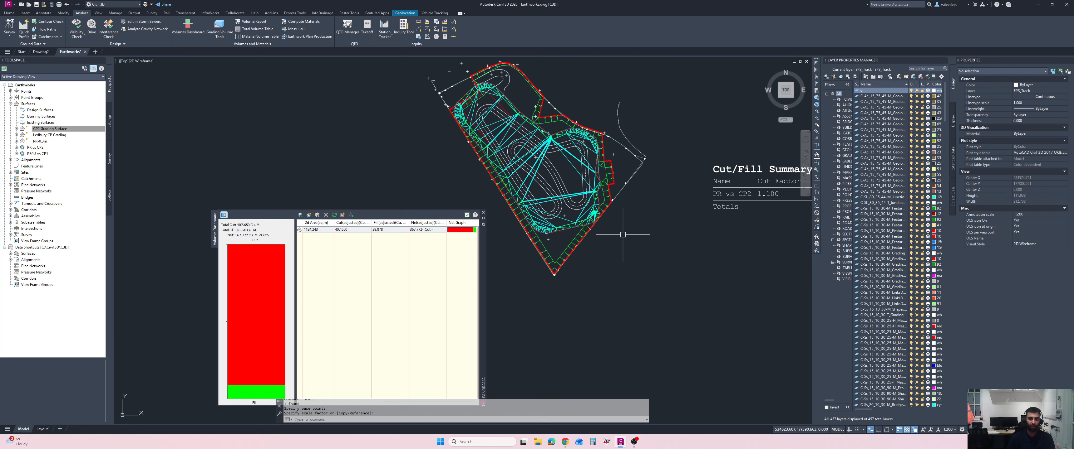
click(467, 215)
scroll(546, 188, up, 5)
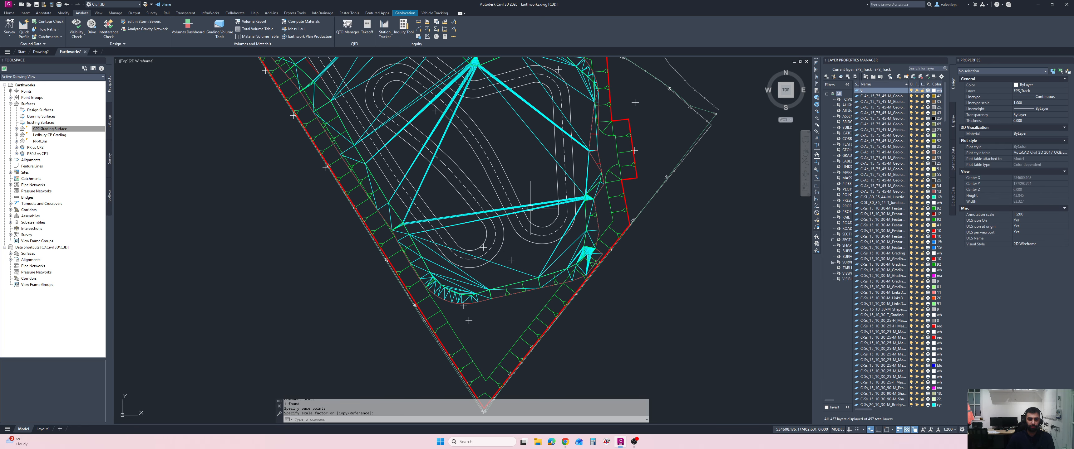
Hide the CP2 grading surface in the drawing by setting its style to _No Display.
scroll(384, 258, down, 2)
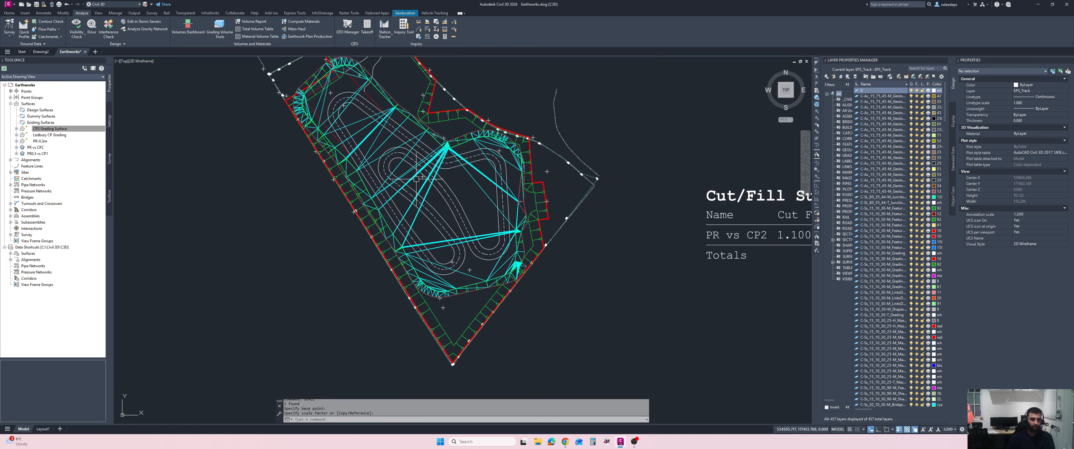
click(422, 212)
click(1034, 92)
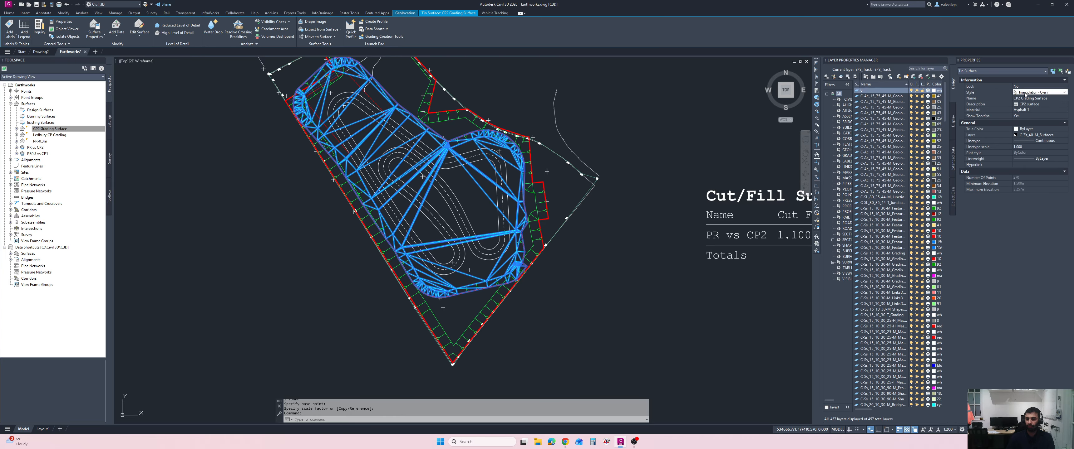
click(1029, 92)
click(1034, 99)
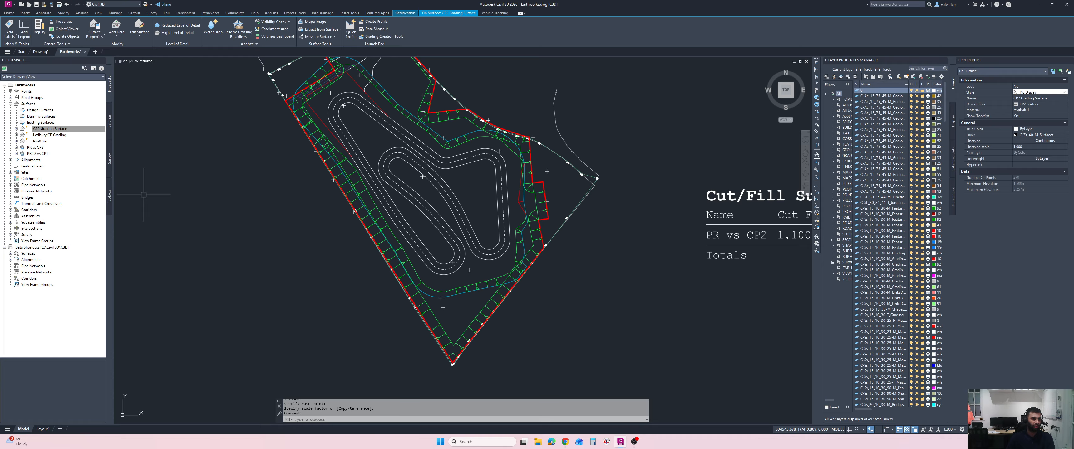
Create a new surface style named Volume Analysis from the properties of the PR vs CP2 volume surface.
click(20, 146)
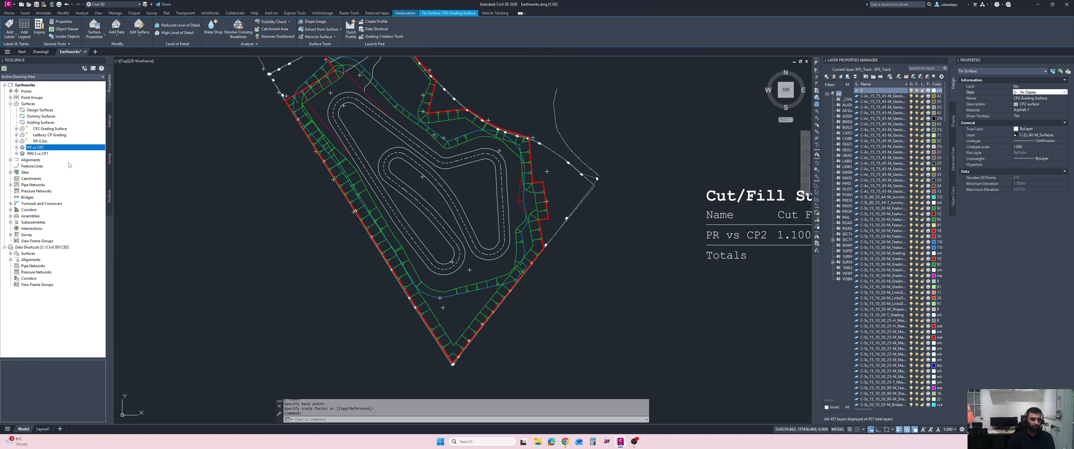
right_click(38, 149)
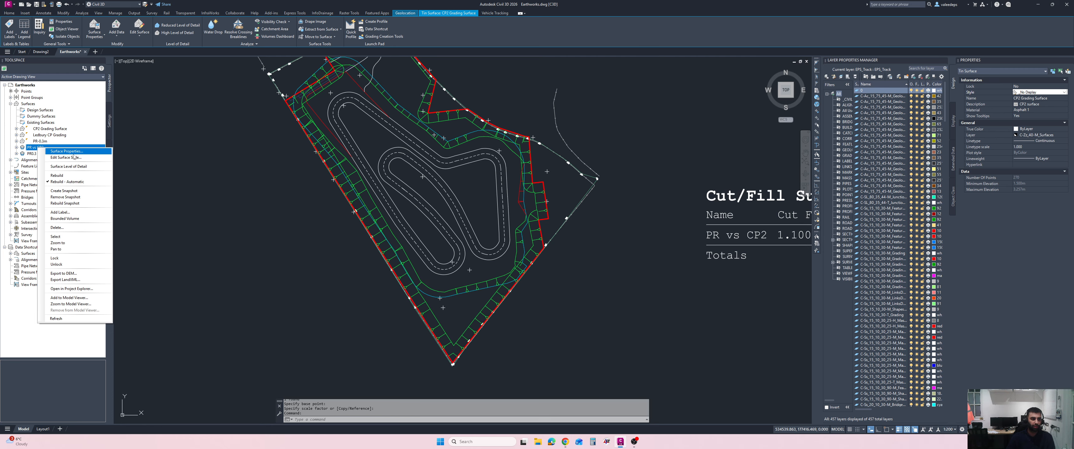
click(78, 152)
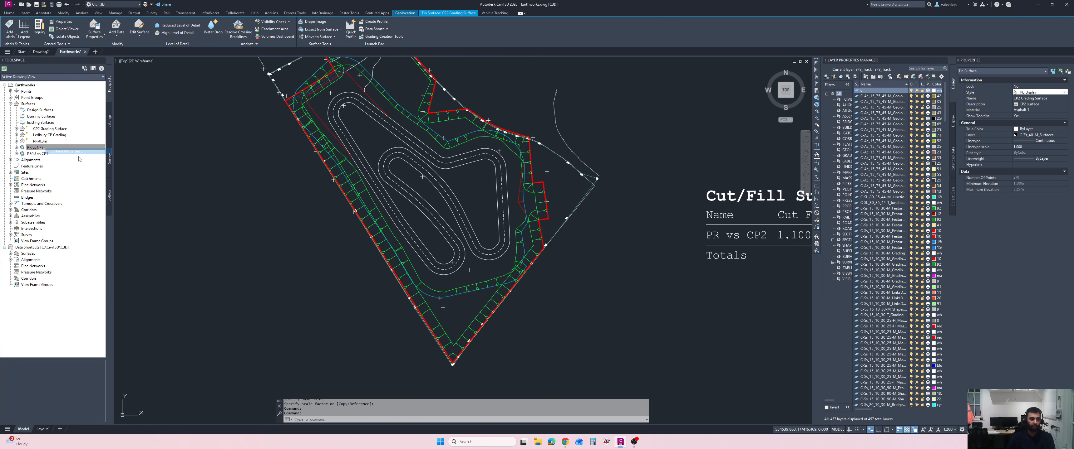
click(721, 197)
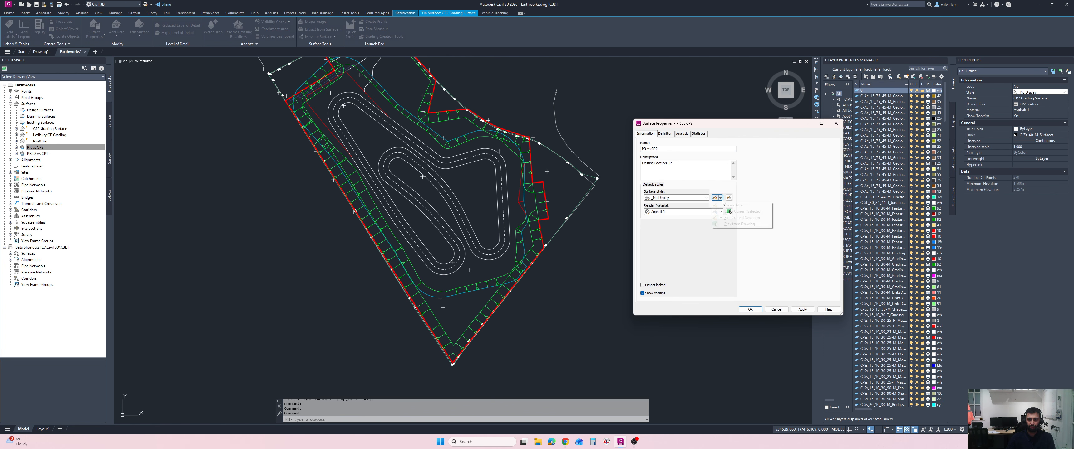
click(742, 206)
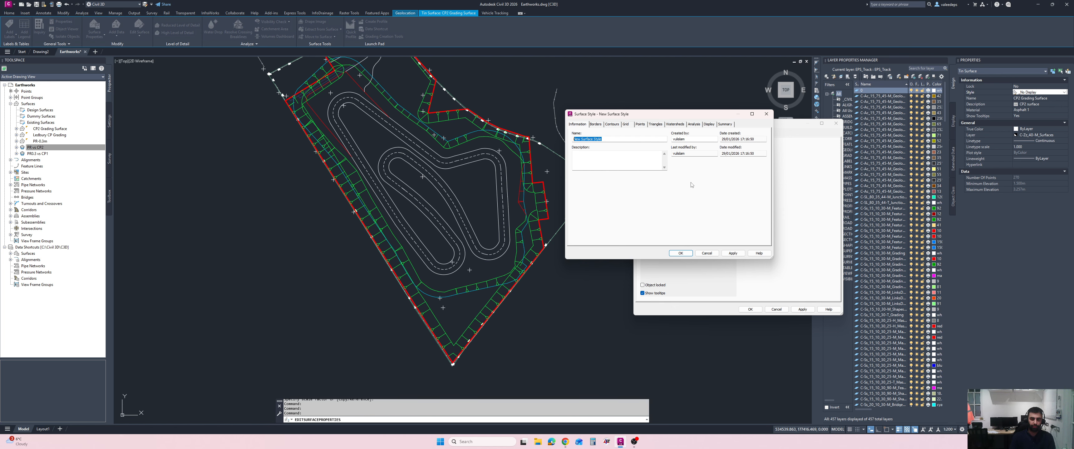
text(Volume Analysis)
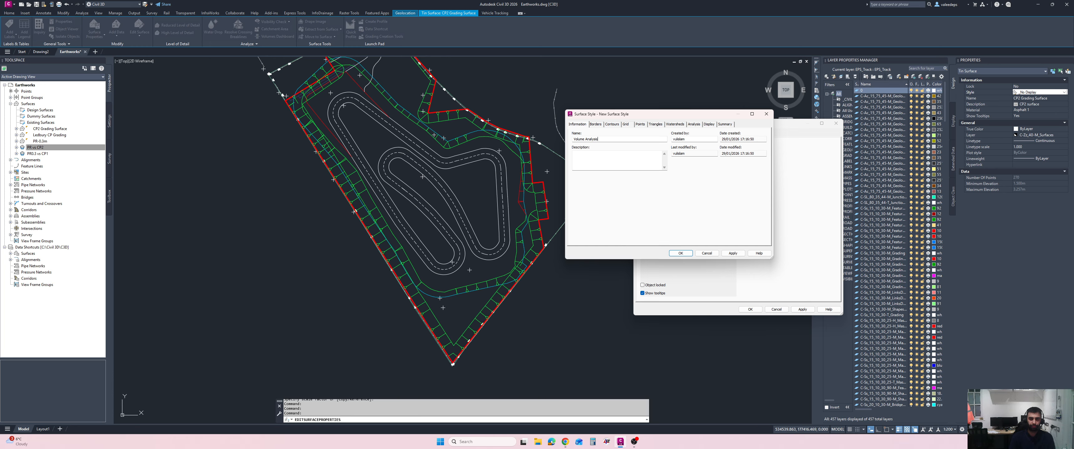
key(Tab)
Open the elevation analysis settings of the Volume Analysis style.
click(668, 126)
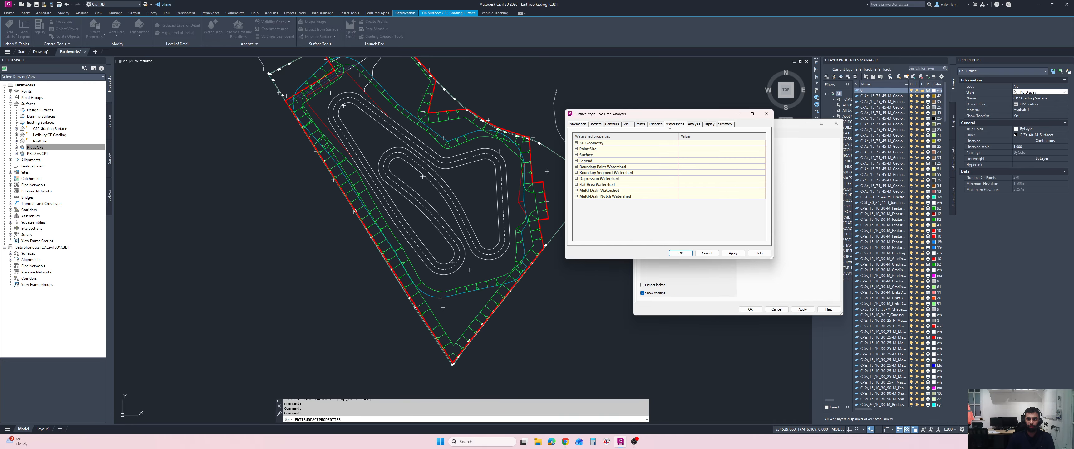
click(694, 125)
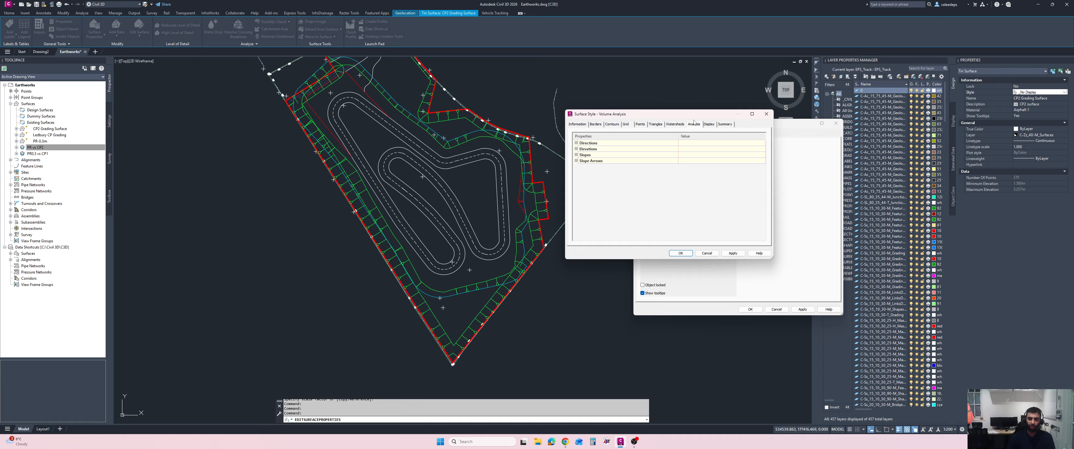
click(576, 150)
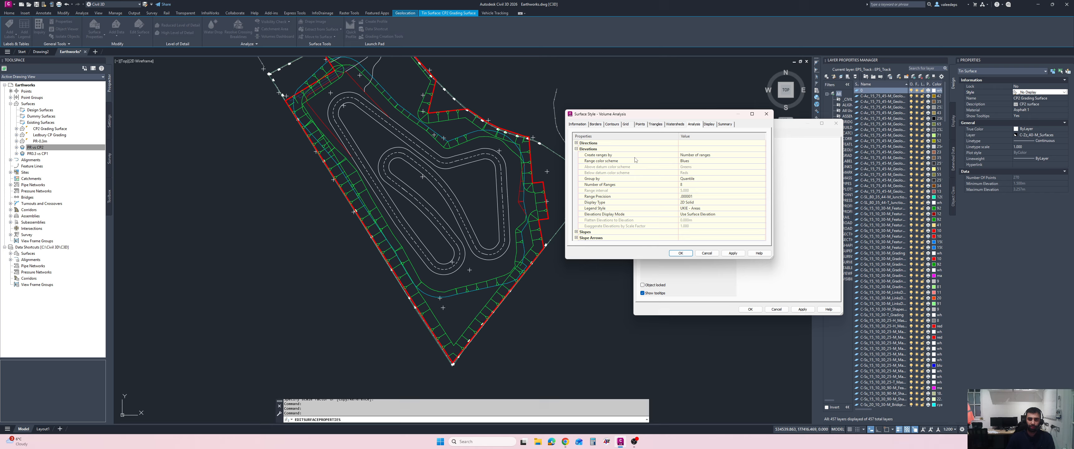
Try creating the elevation ranges by range interval and by range interval with datum, and return to number of ranges.
click(700, 156)
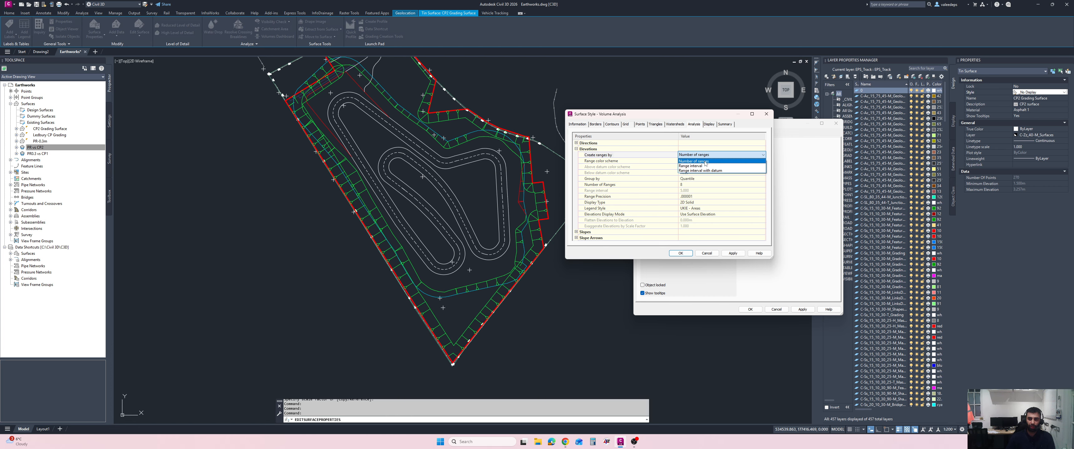
click(708, 166)
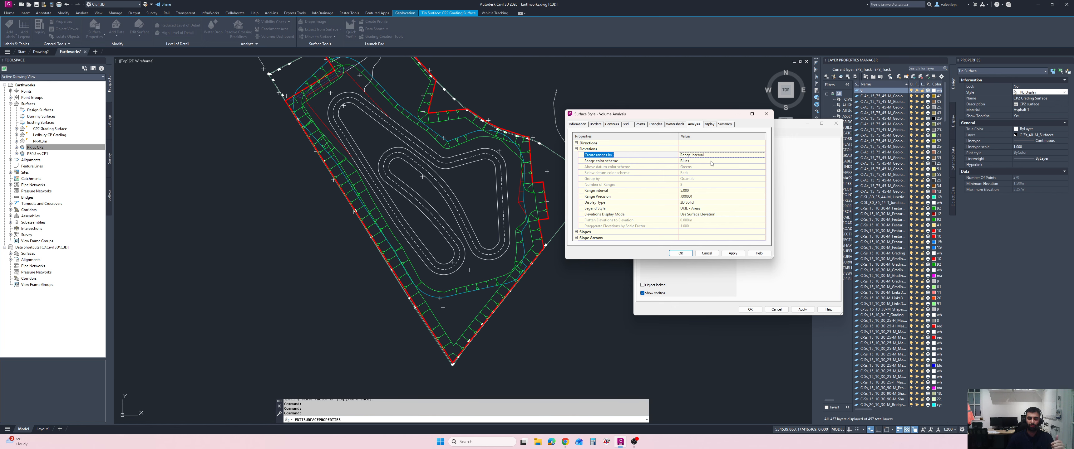
click(712, 158)
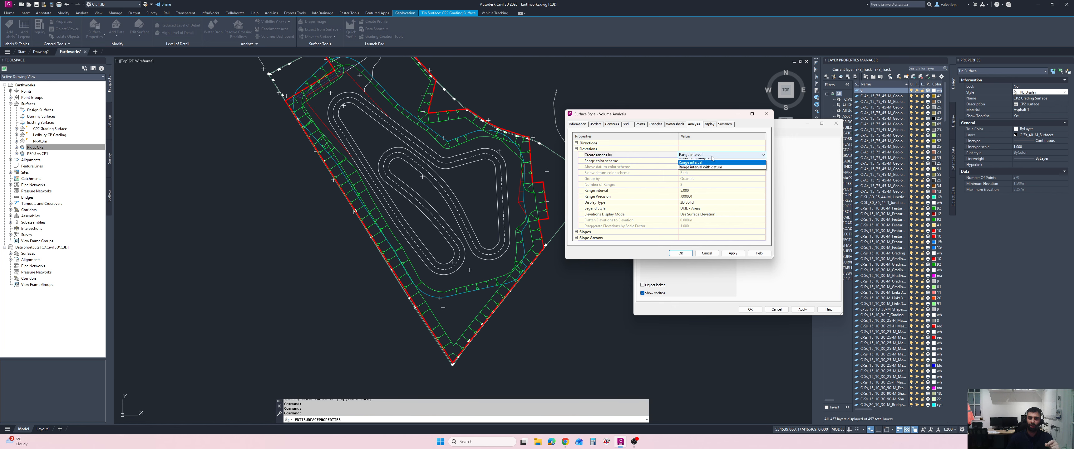
click(713, 170)
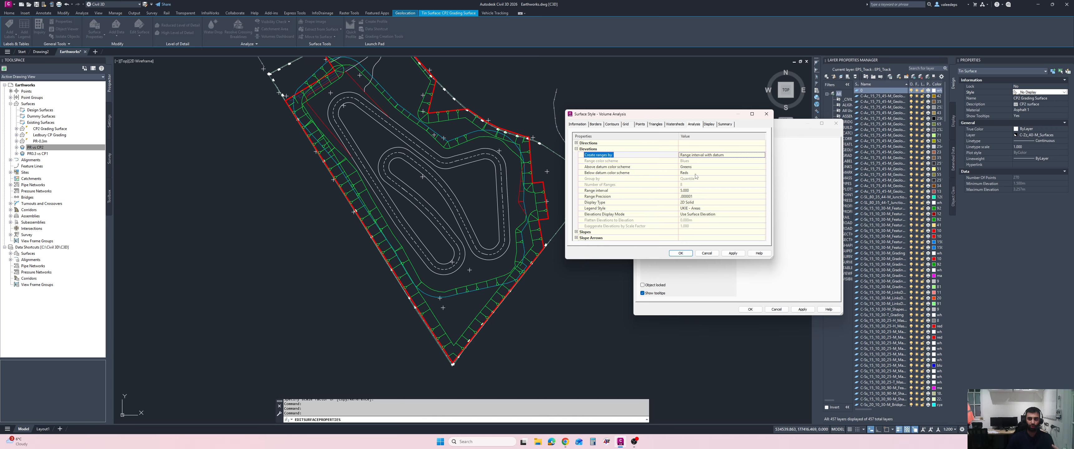
click(701, 157)
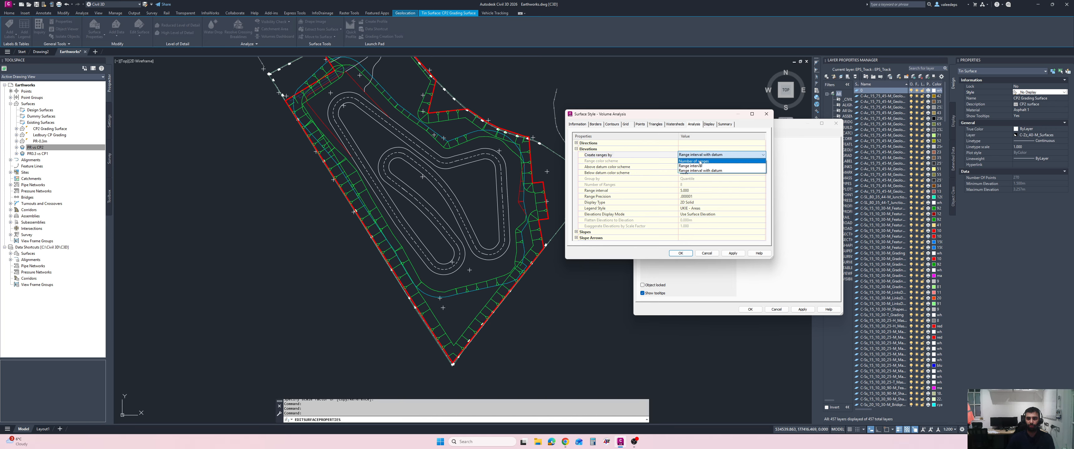
click(710, 169)
Set the elevation range color scheme to Land and the range precision to .001.
click(706, 161)
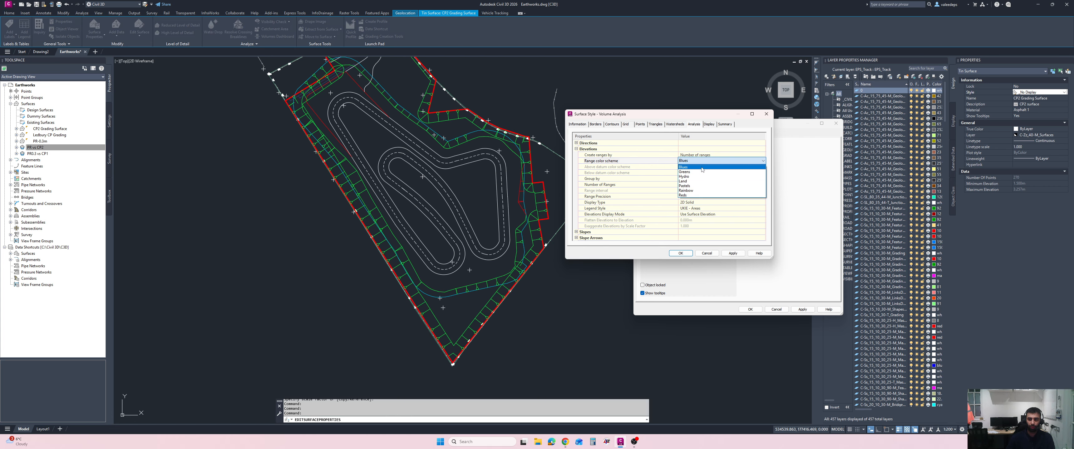
click(702, 181)
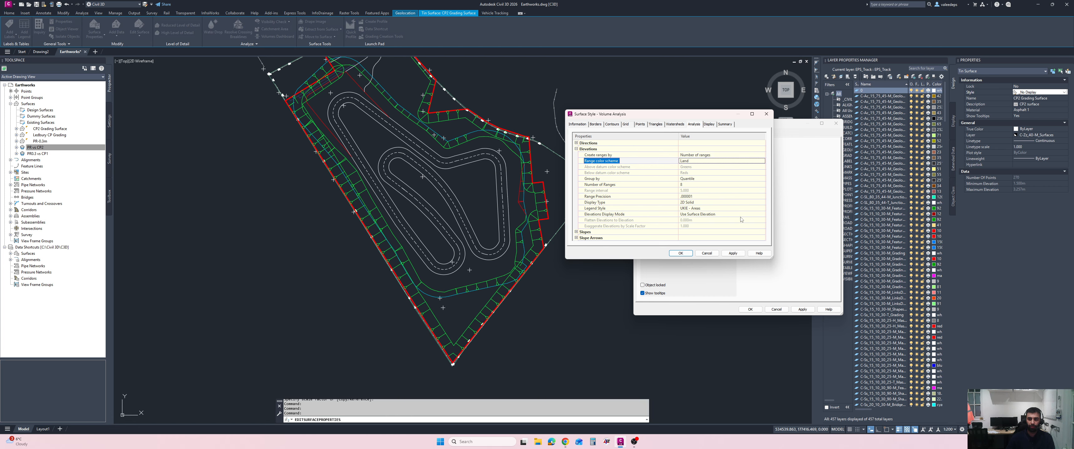
click(689, 180)
click(693, 184)
click(694, 185)
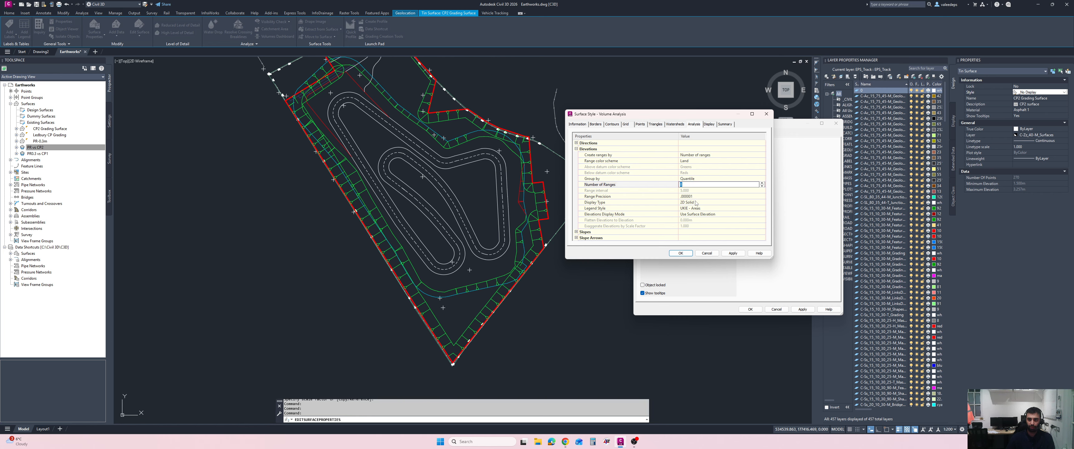
click(695, 197)
click(694, 197)
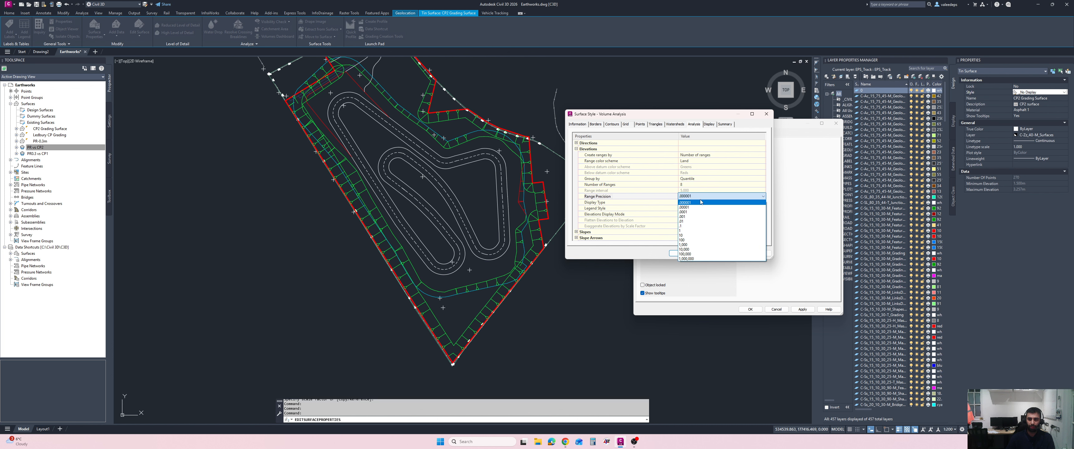
click(699, 217)
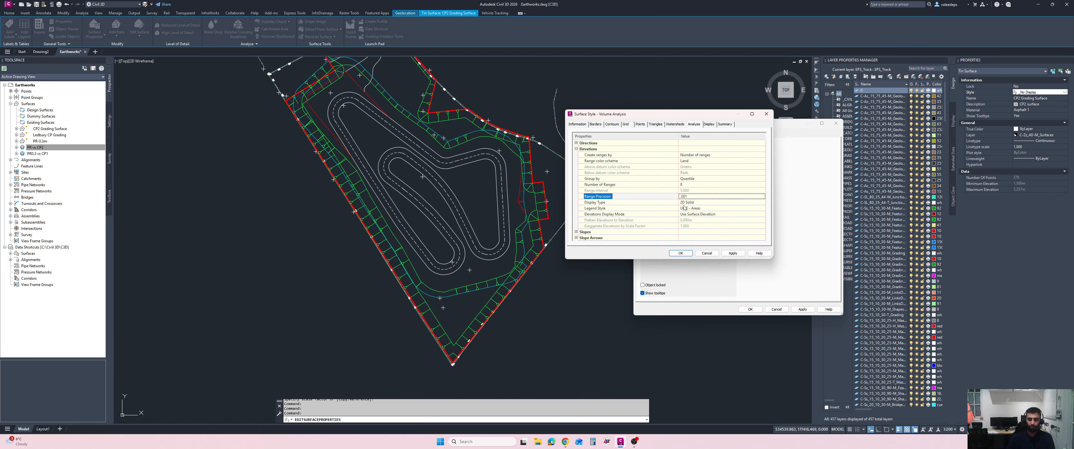
Set the elevation legend style to UKIE - Cut and Fill Volumes.
click(715, 210)
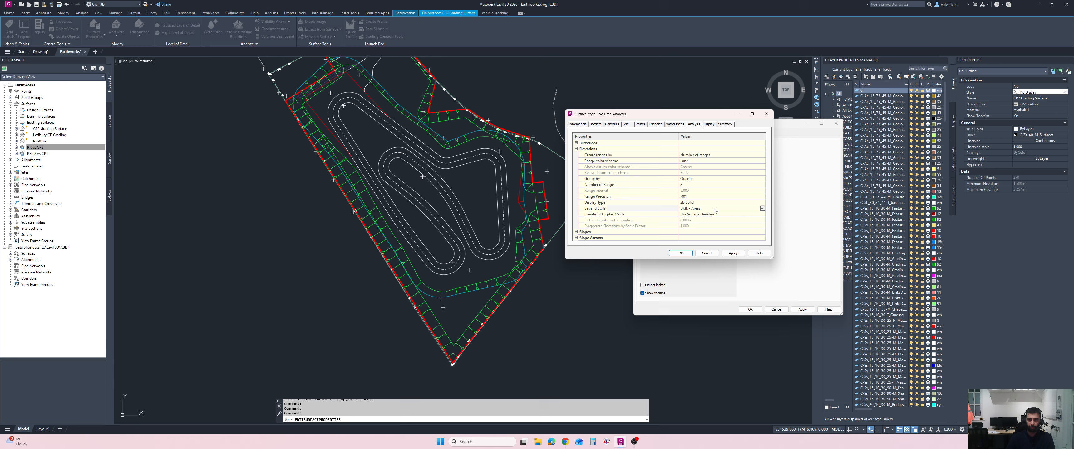
click(761, 208)
click(668, 216)
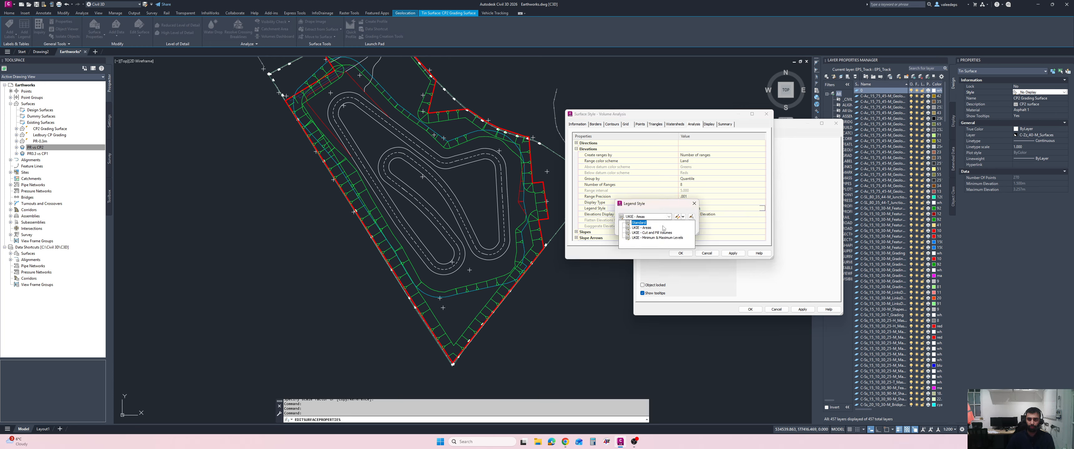
click(660, 234)
key(Return)
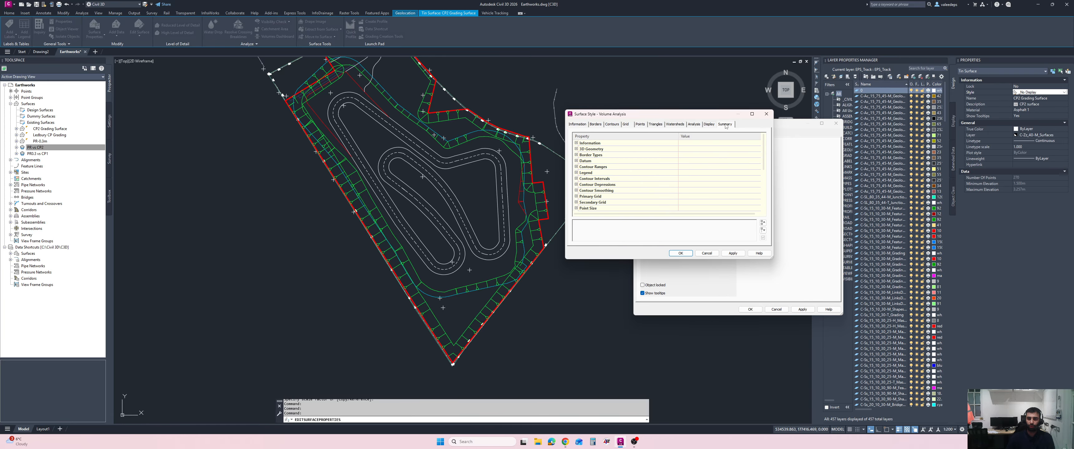
Turn on the style's Elevations component in plan view and assign it to a new layer named EarthWorks.
click(709, 124)
scroll(607, 193, down, 2)
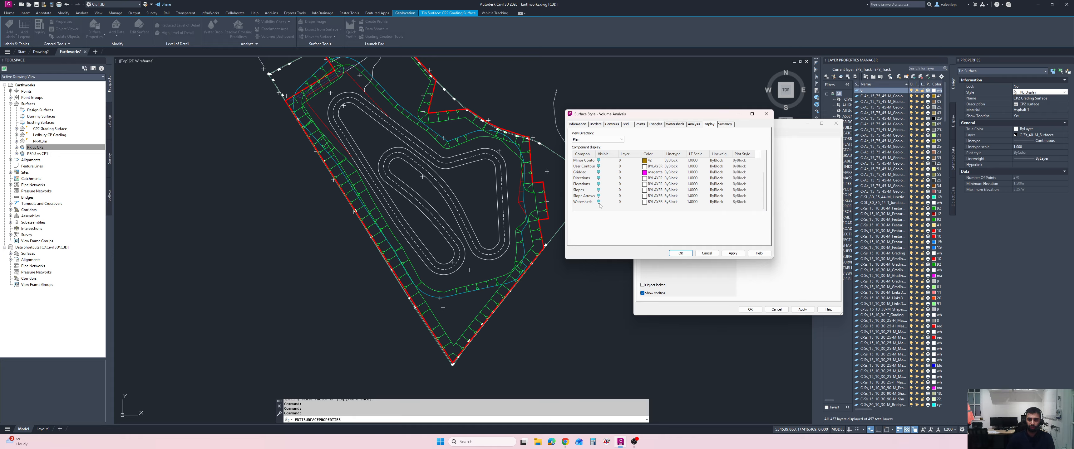
click(598, 185)
click(630, 187)
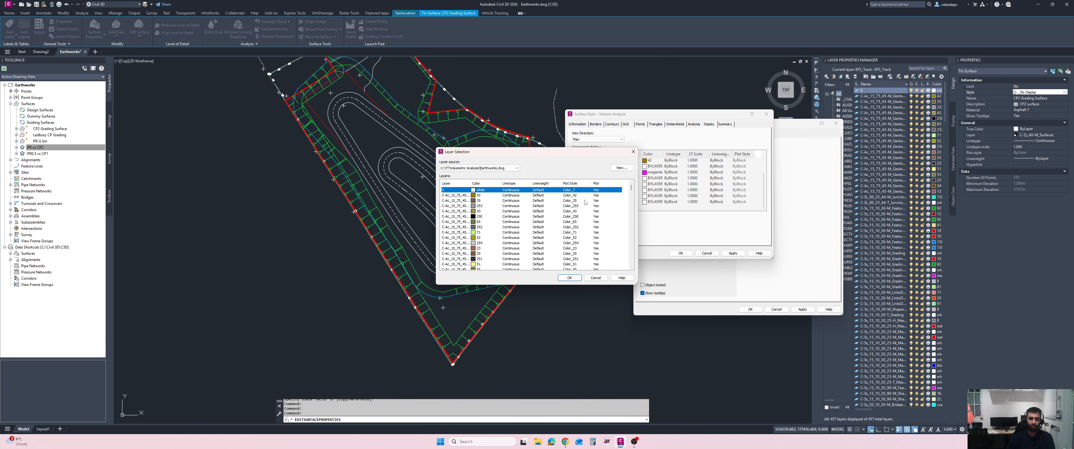
click(620, 168)
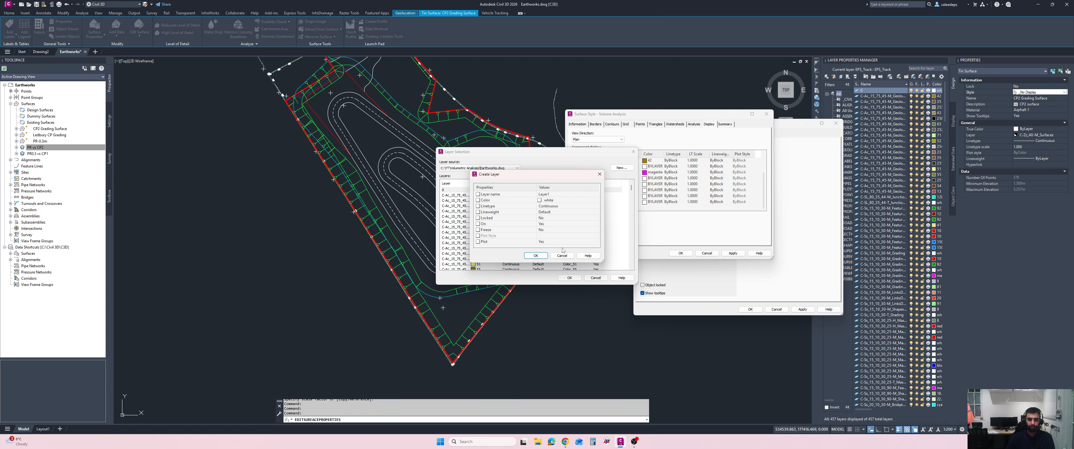
click(555, 195)
text(EarthWorks)
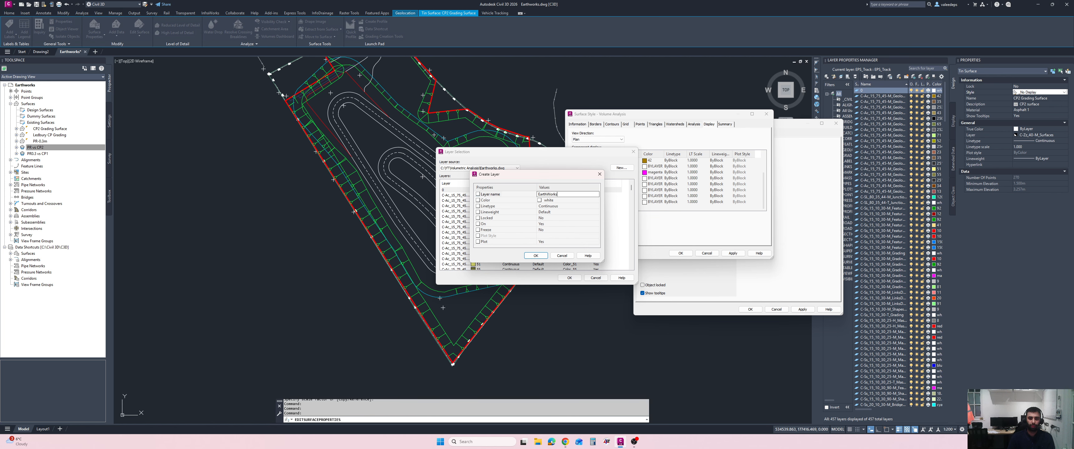
click(536, 255)
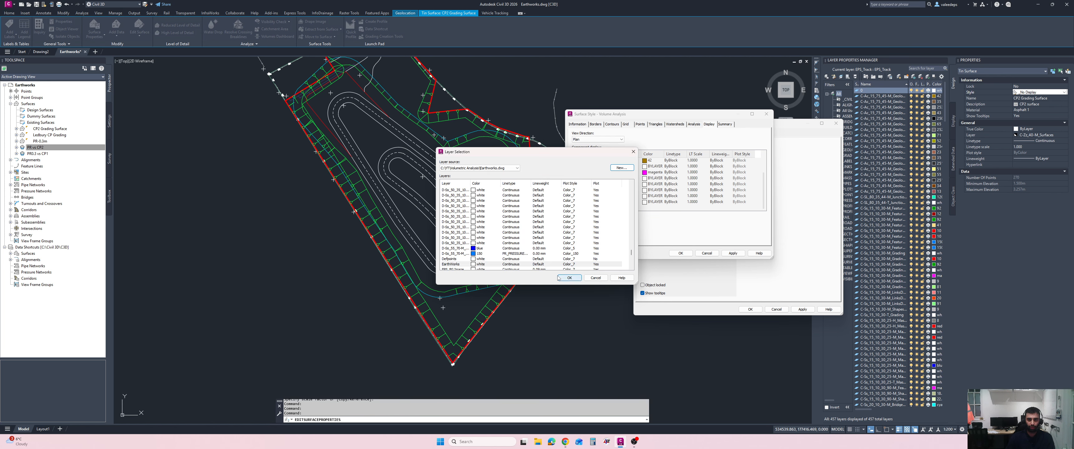
click(567, 278)
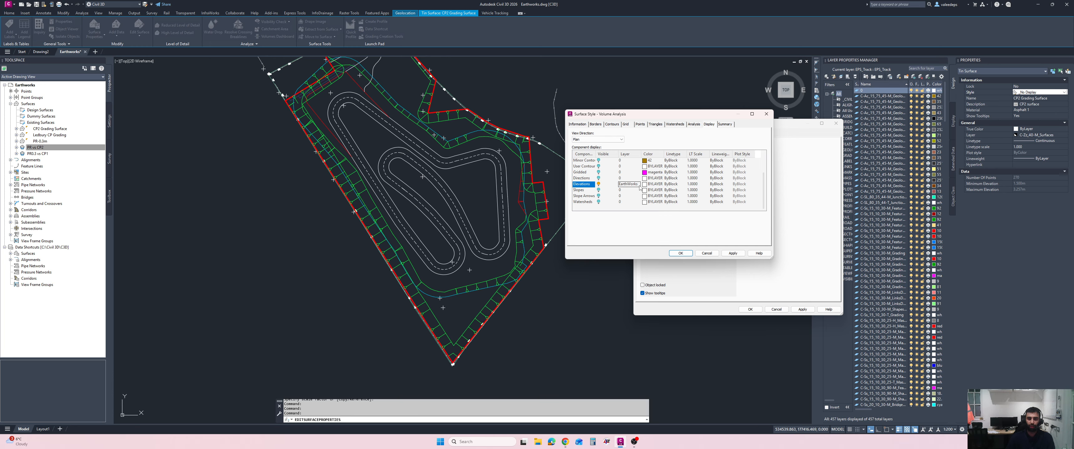
Apply the Volume Analysis style to the PR vs CP2 surface and inspect the coloured elevation ranges across the site.
click(688, 254)
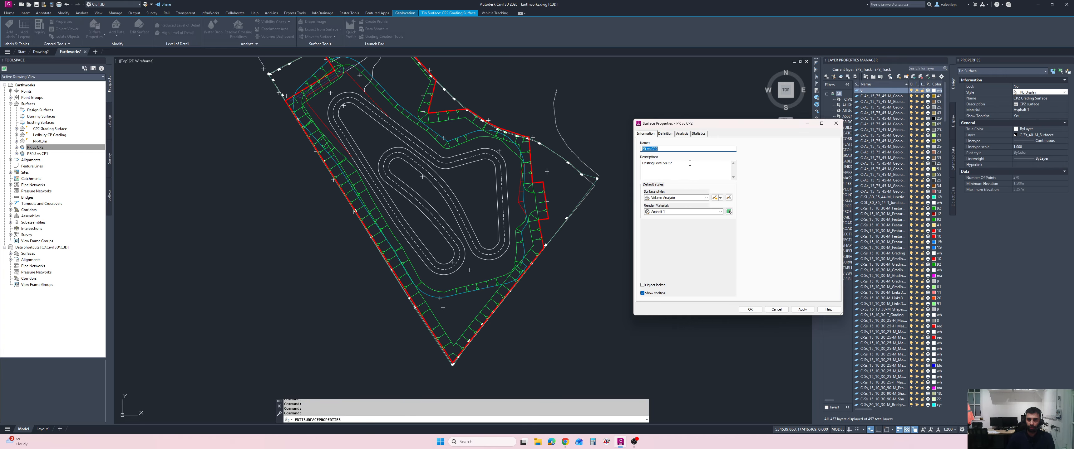
click(750, 310)
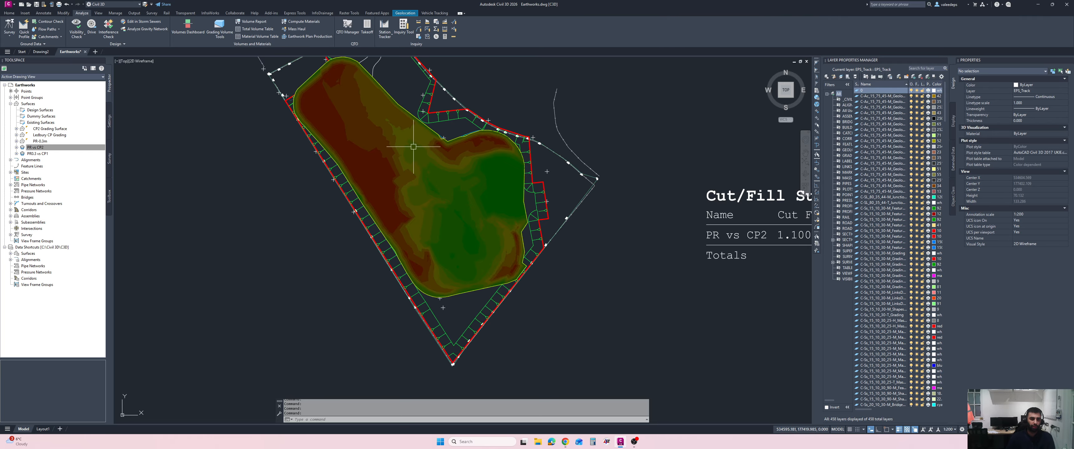
middle_drag(445, 171, 465, 194)
middle_drag(398, 160, 407, 159)
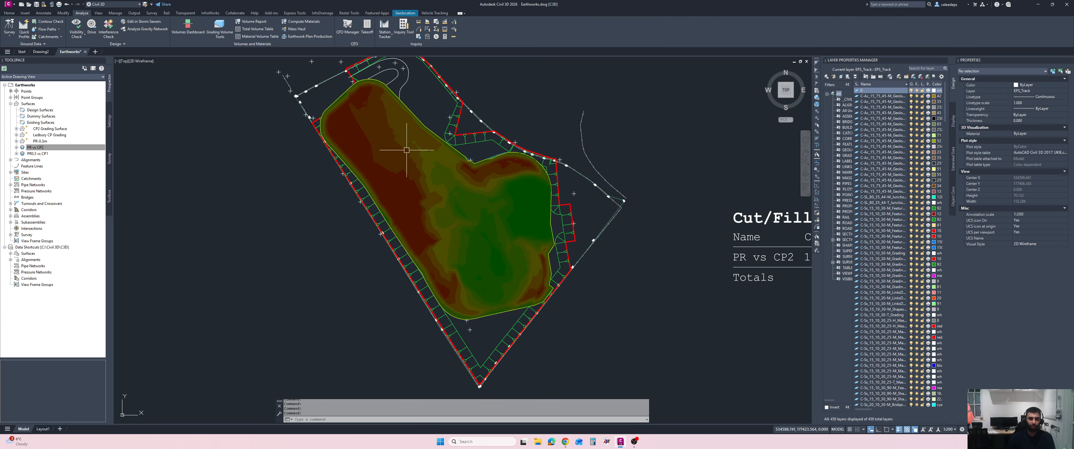
scroll(434, 185, up, 3)
scroll(366, 163, down, 3)
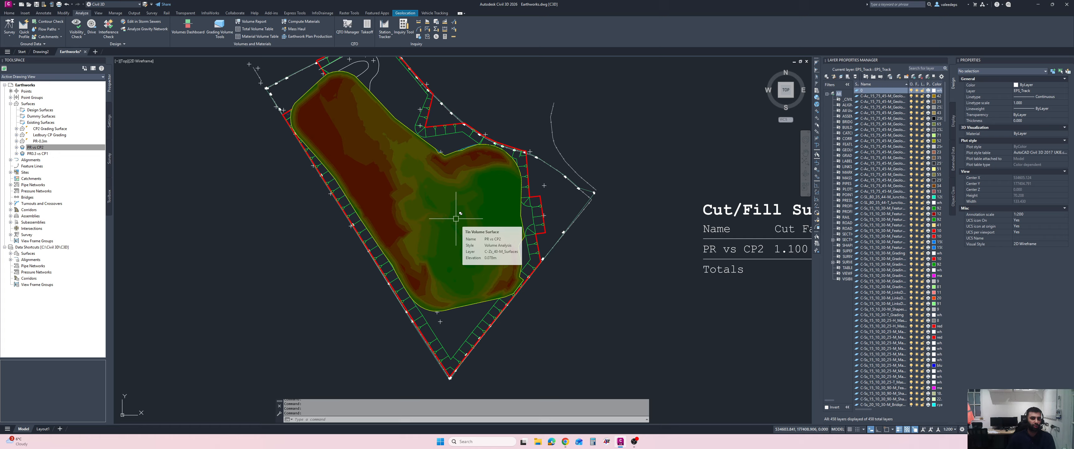
click(359, 175)
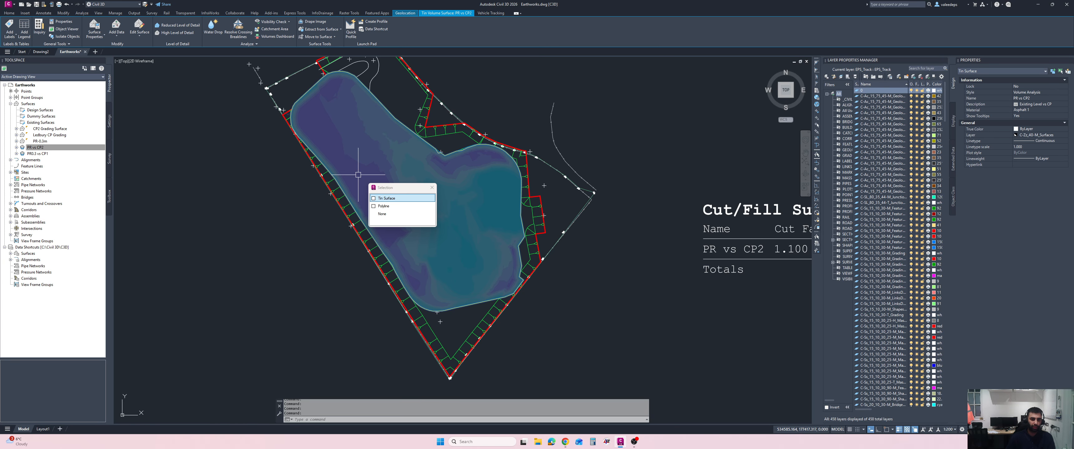
click(392, 199)
right_click(259, 196)
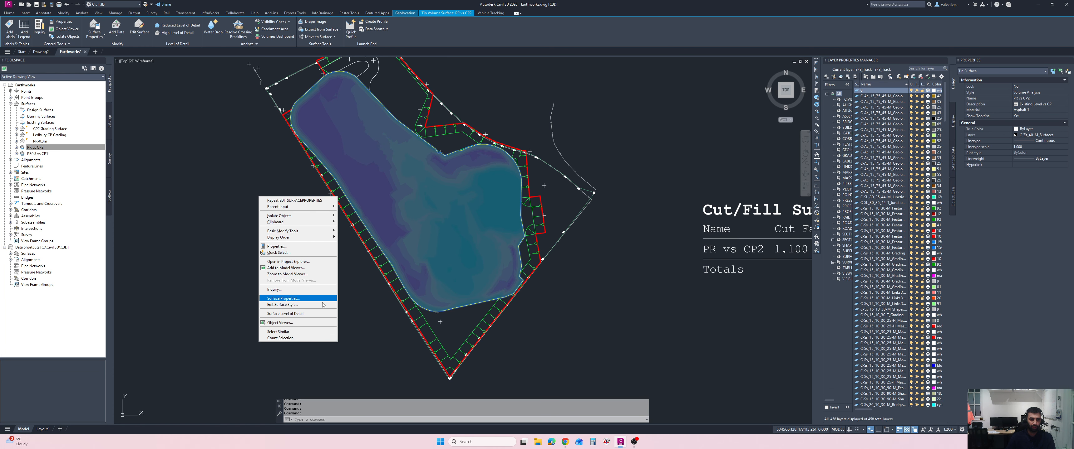
click(307, 307)
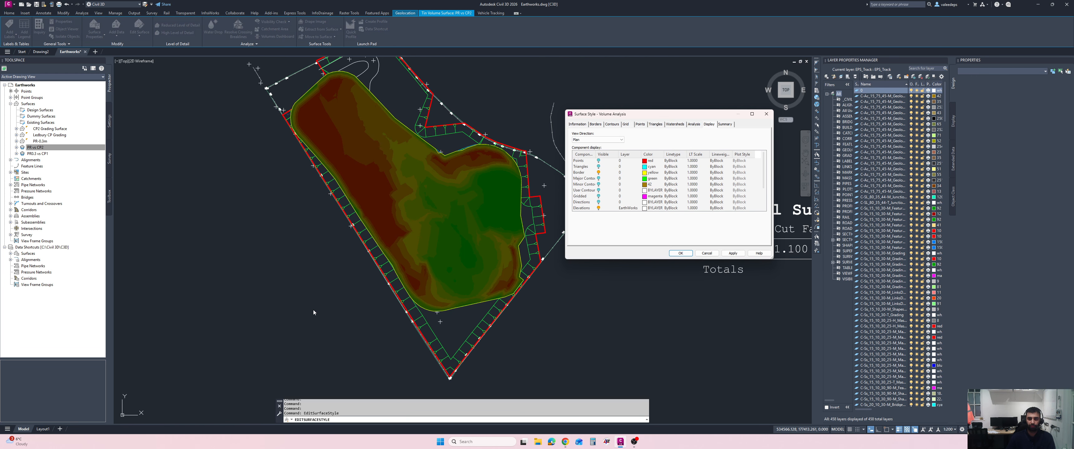
click(695, 125)
click(707, 253)
Open the PR vs CP2 surface's elevation analysis settings and generate 8 elevation ranges.
click(404, 177)
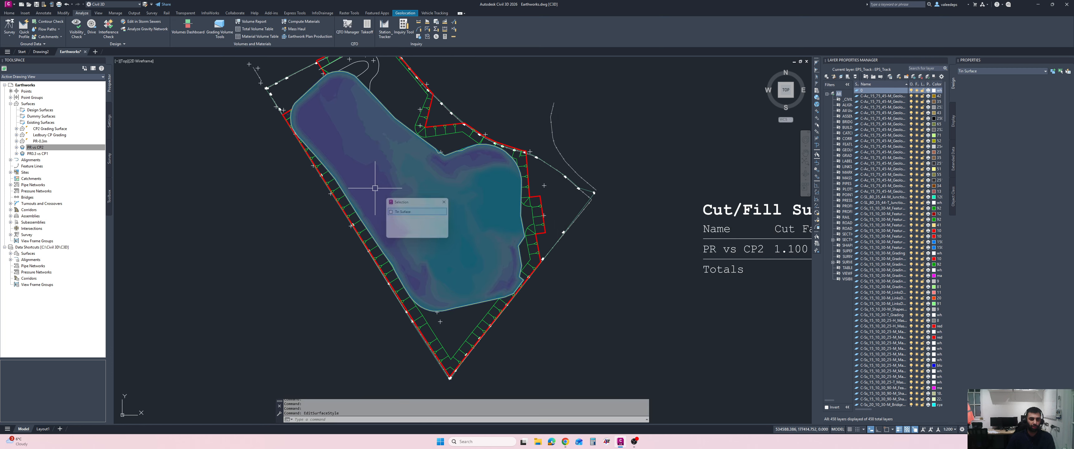
right_click(375, 190)
click(410, 290)
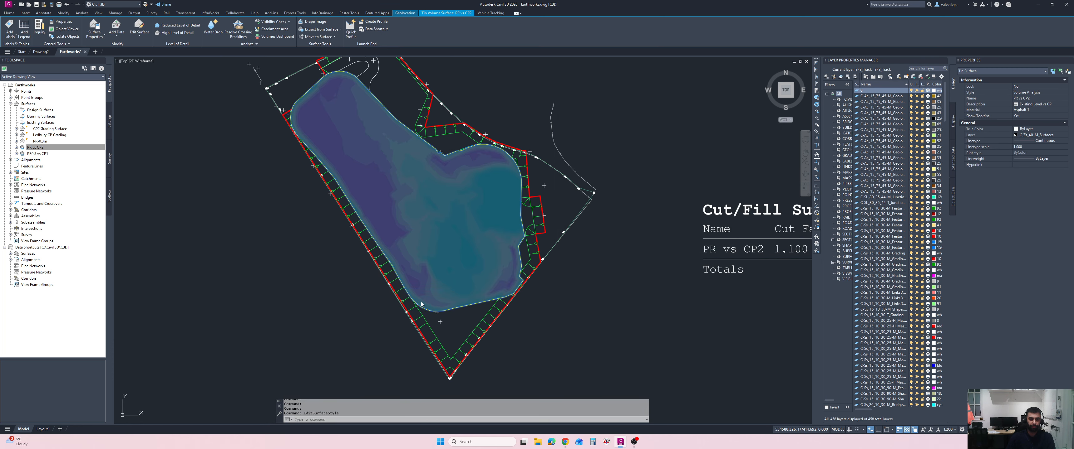
click(682, 134)
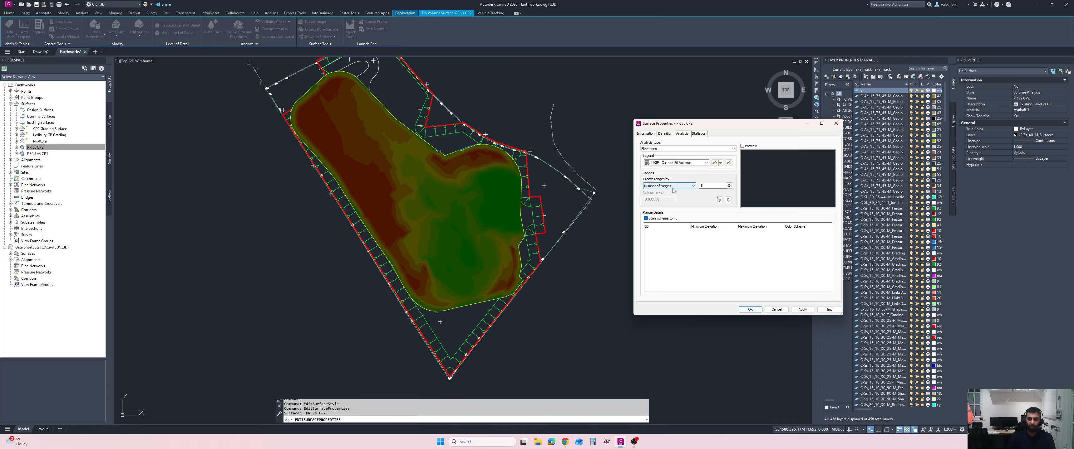
click(728, 200)
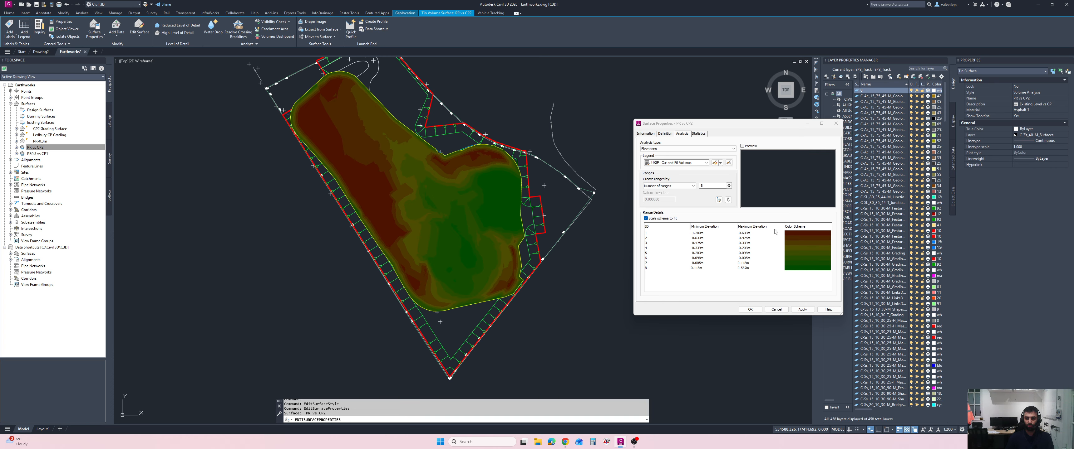
Set the maximum elevation of the first analysis range to -1.00 m.
click(696, 235)
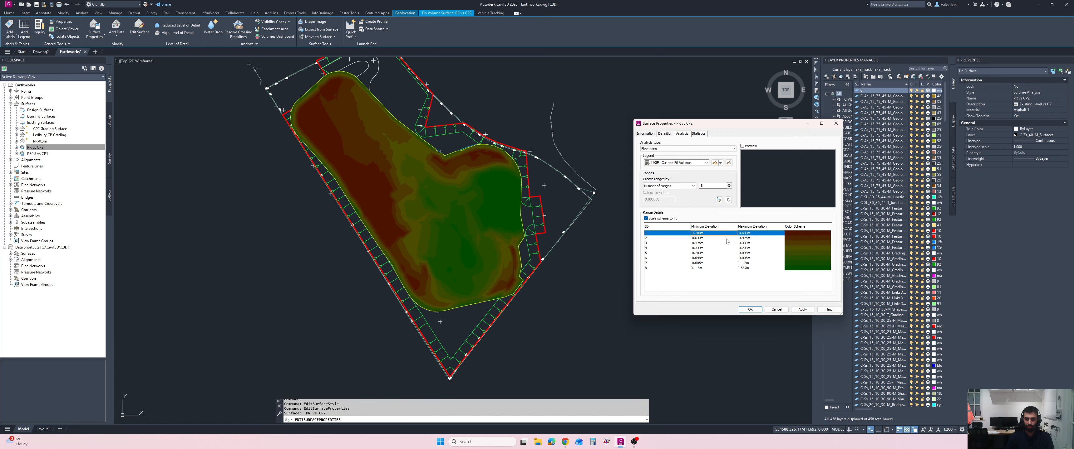
click(703, 240)
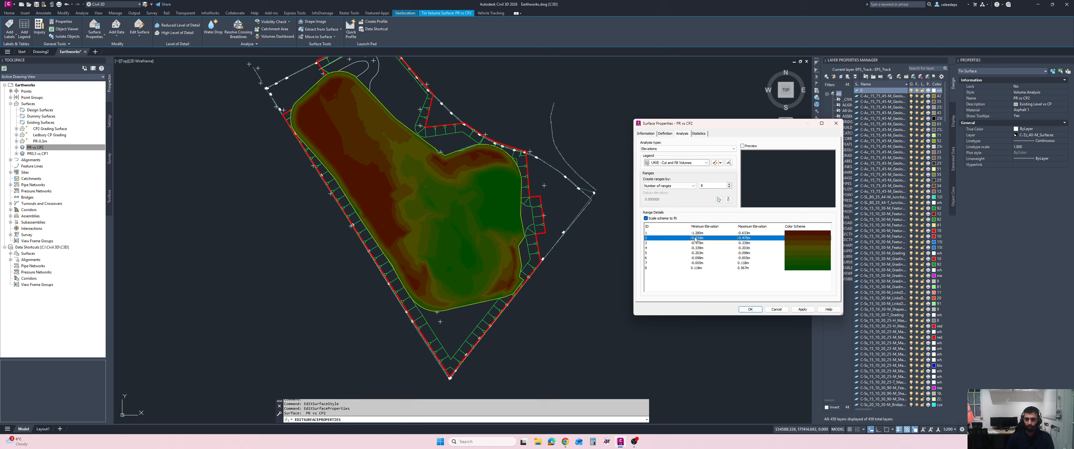
click(746, 234)
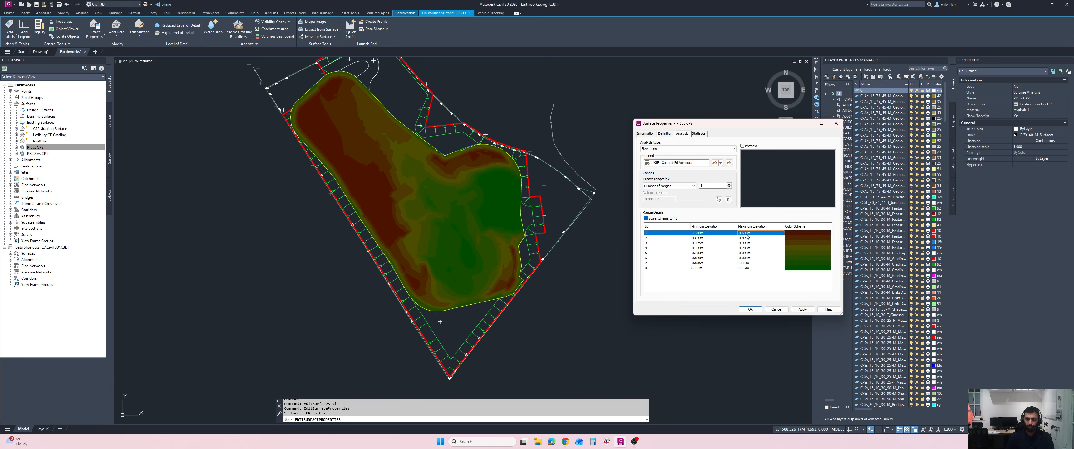
click(746, 235)
text(-1.00)
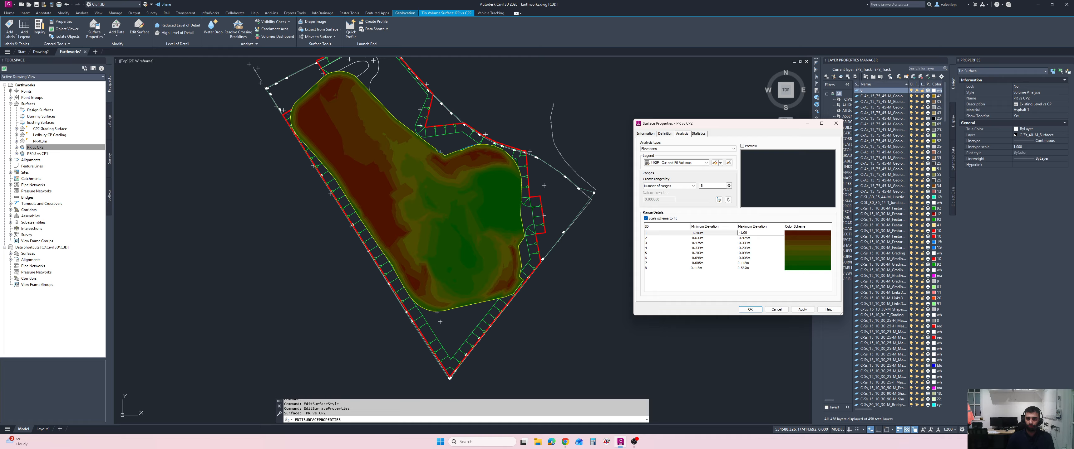
key(Return)
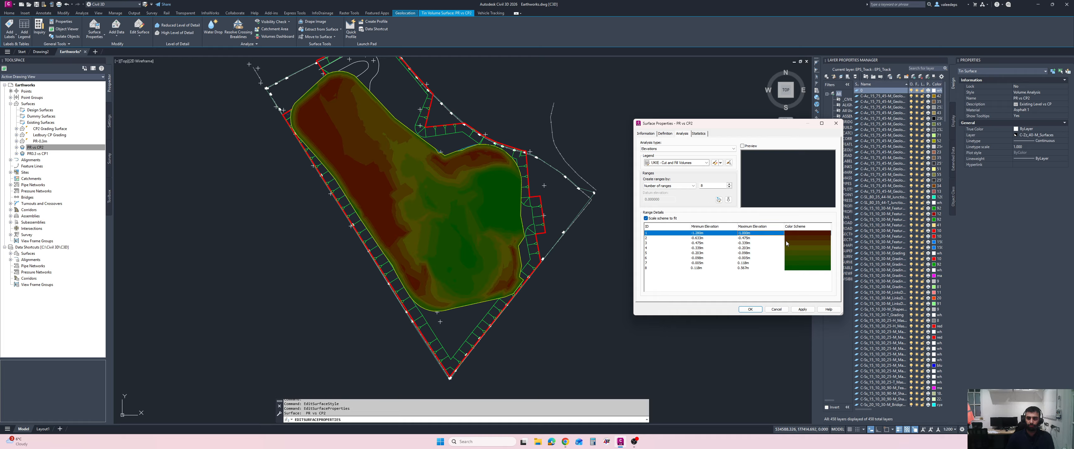
Set the second range's minimum elevation to -0.750 m and its maximum to -0.500 m.
click(704, 239)
click(703, 239)
text(-)
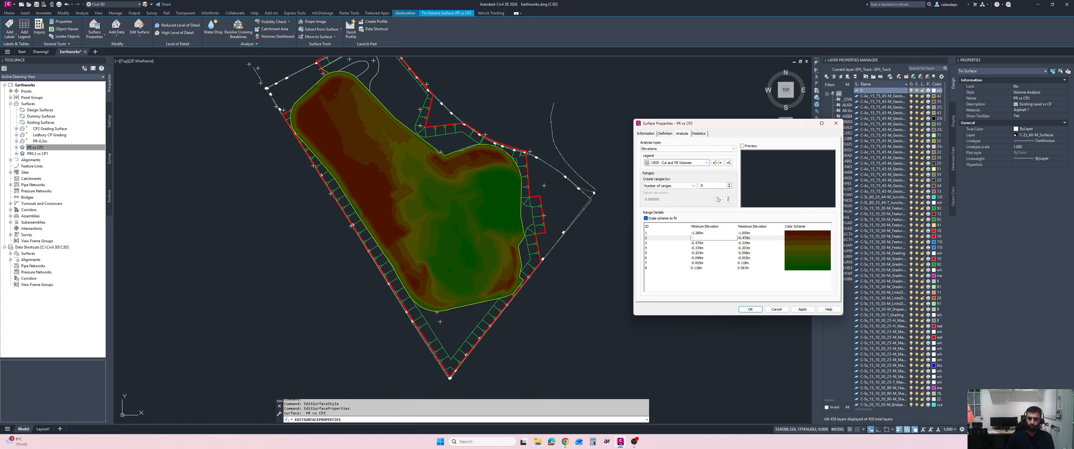
text(0.750)
key(Return)
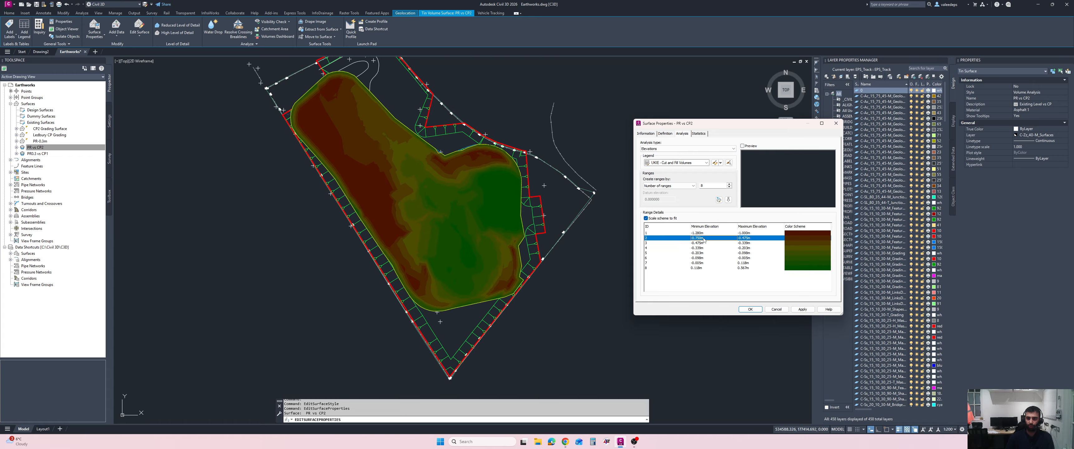
click(749, 239)
text(-)
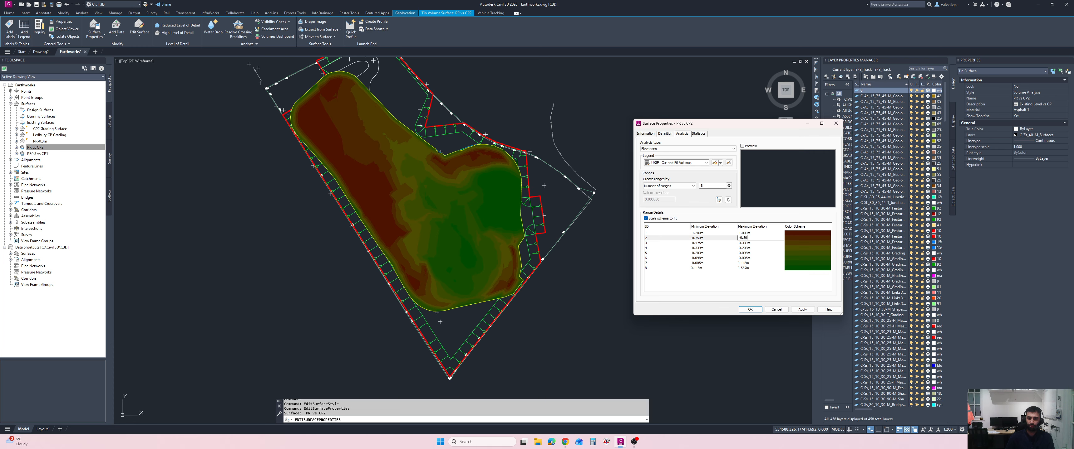
key(Return)
Set the third range's minimum elevation to -0.500 m and its maximum to -0.25 m.
click(700, 244)
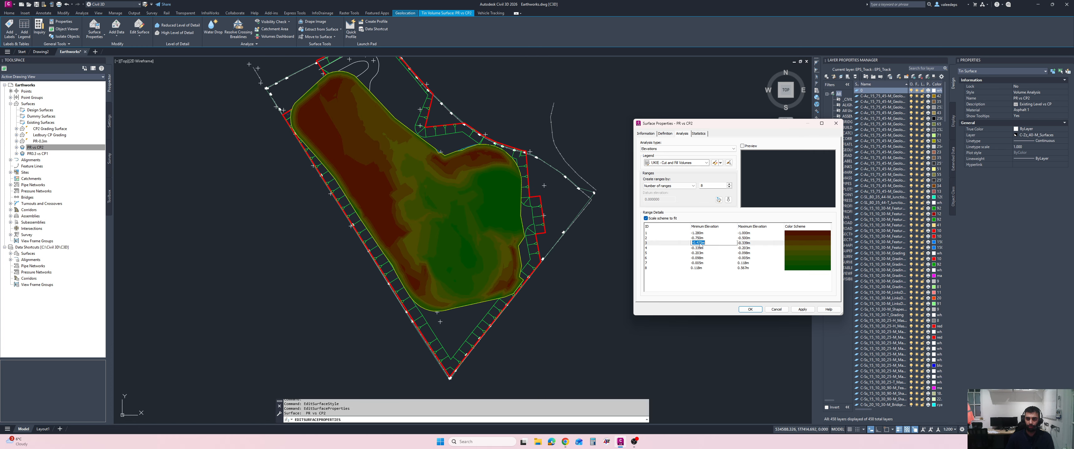
text(-)
key(Return)
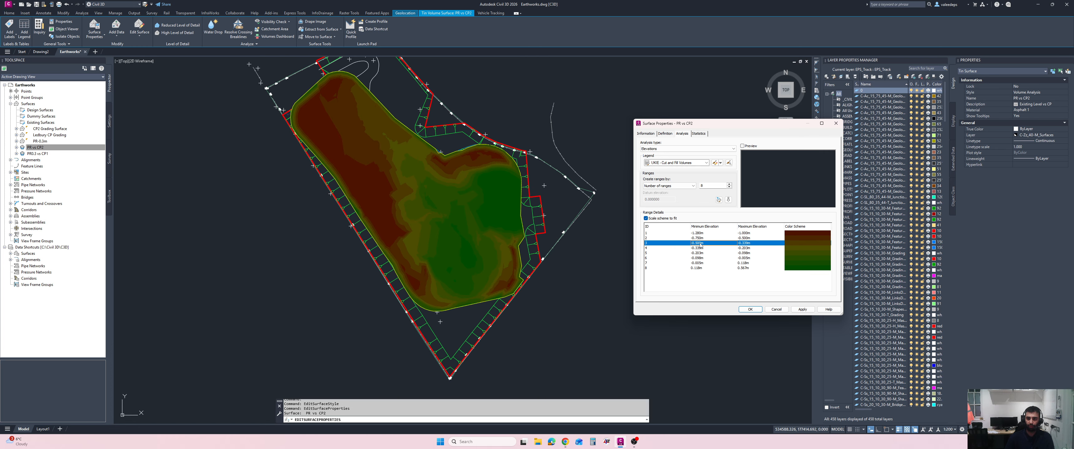
click(748, 243)
text(-)
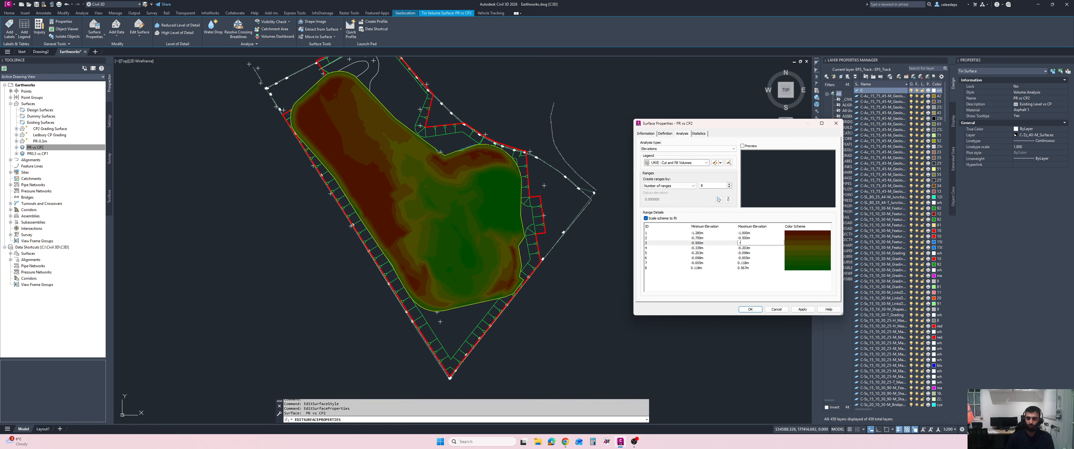
text(0.25)
key(Return)
Set the fourth range's minimum elevation to -0.25 m and its maximum to 0.
click(697, 249)
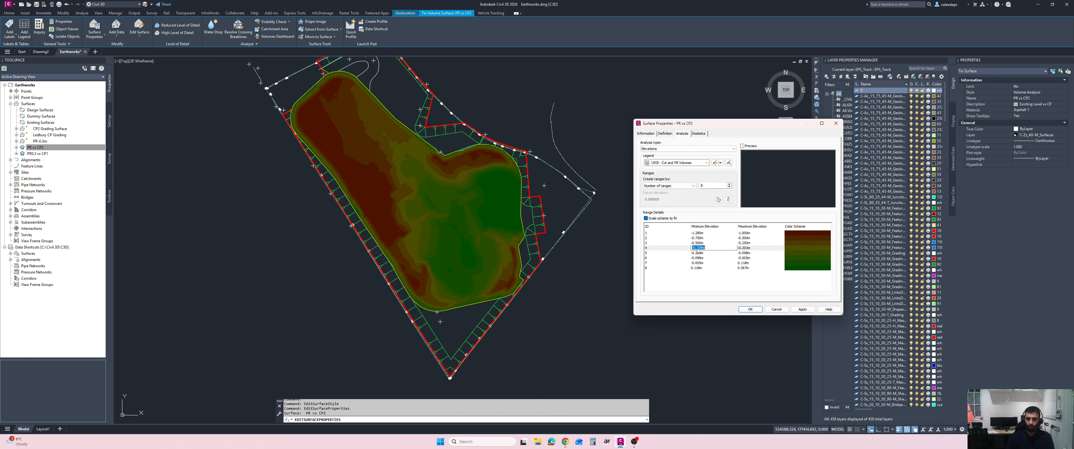
text(-0.25)
key(Return)
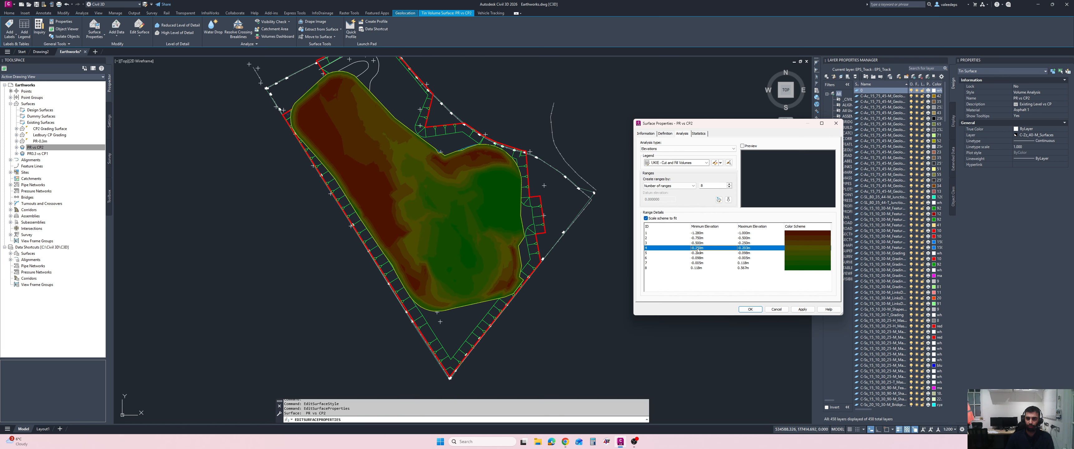
click(745, 248)
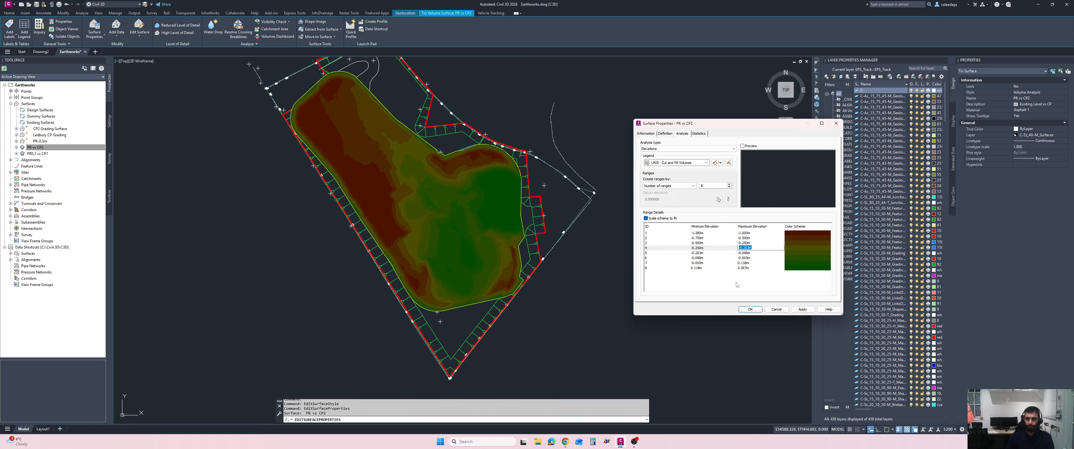
text(0)
key(Return)
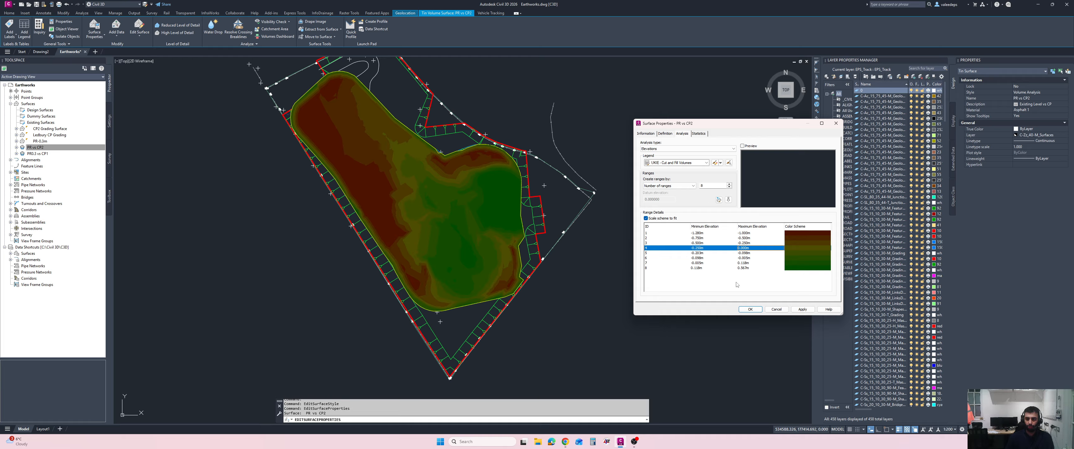
Try to set the fifth range's minimum elevation to 0.00.
key(Down)
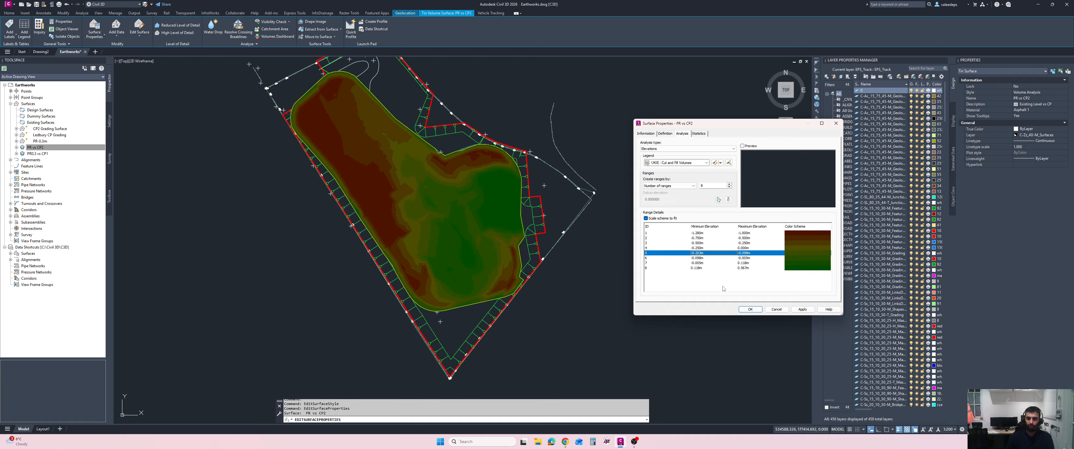
click(701, 253)
text(0.00)
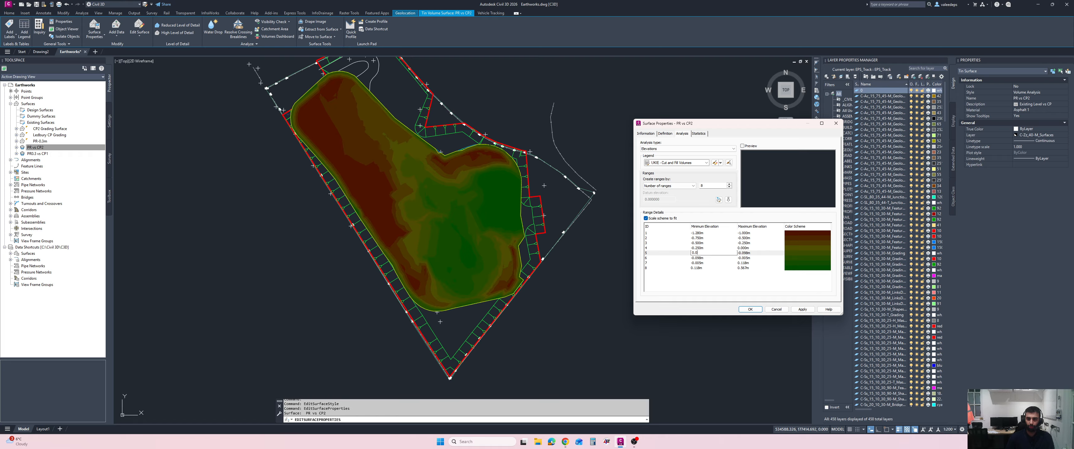
key(Return)
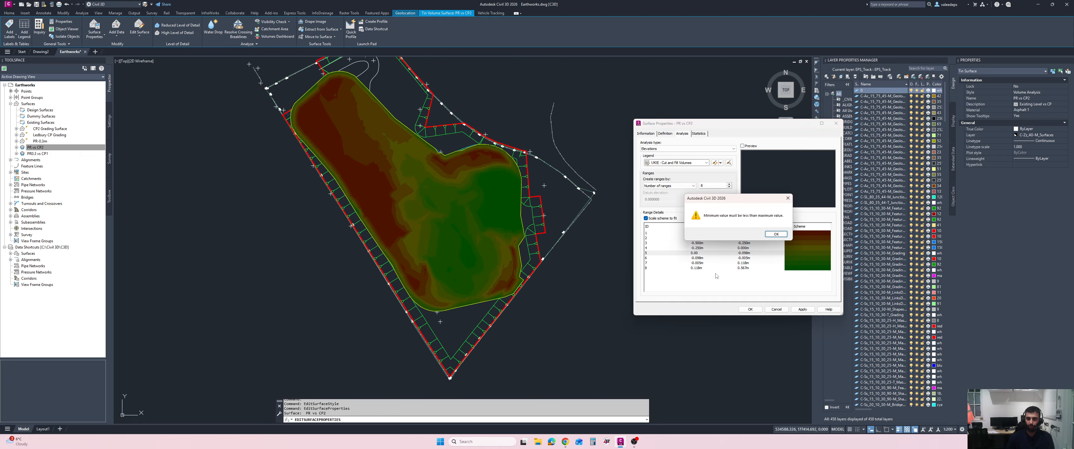
click(781, 235)
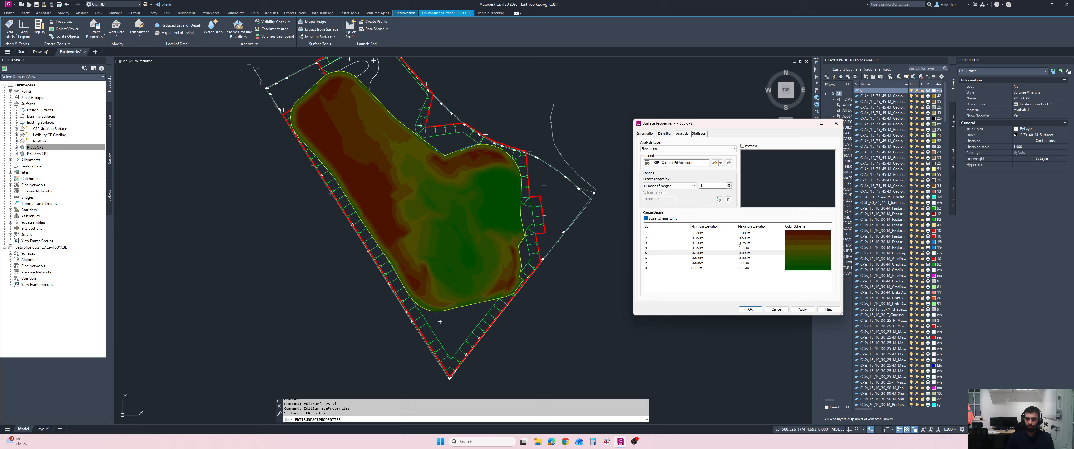
Set the fifth range's maximum elevation to 0 and try to make its minimum 0 as well.
click(742, 252)
text(0)
key(Return)
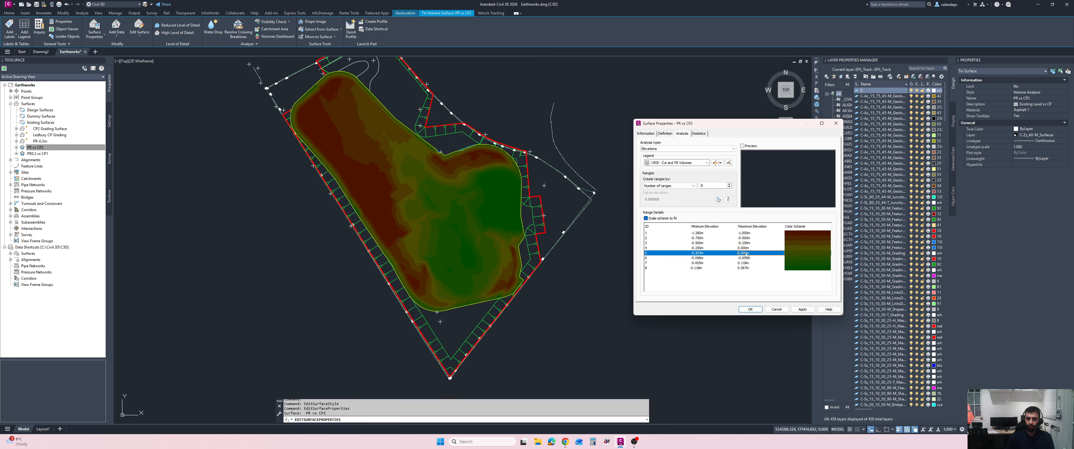
click(715, 254)
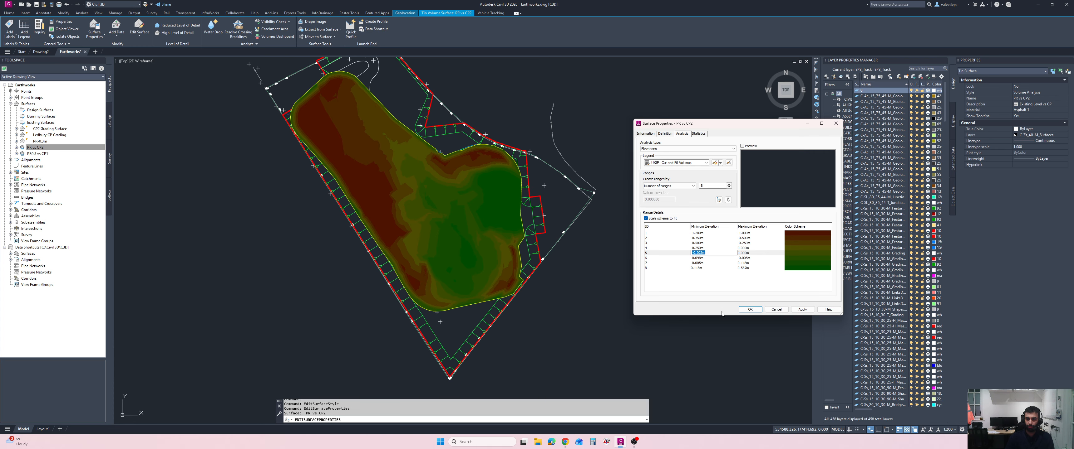
text(0)
key(Return)
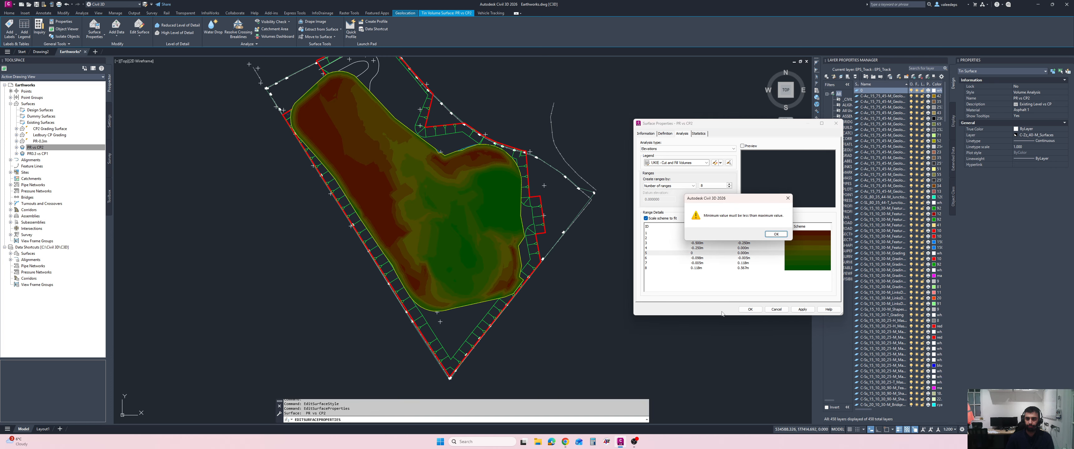
key(Return)
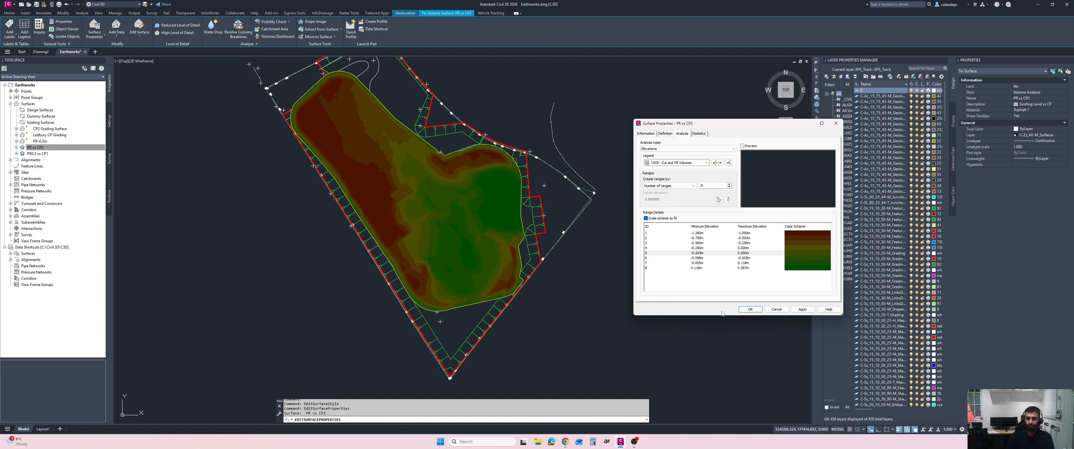
click(699, 254)
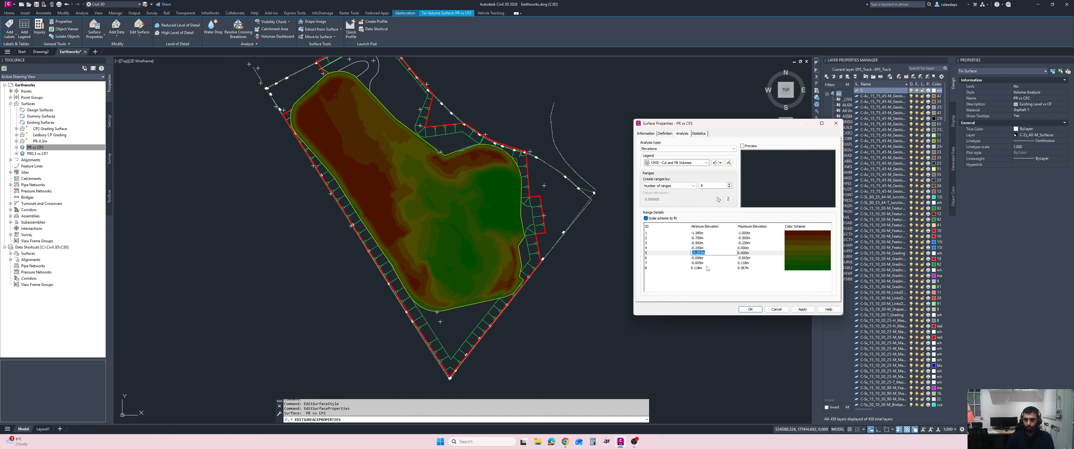
key(BackSpace)
key(Return)
click(747, 234)
click(748, 255)
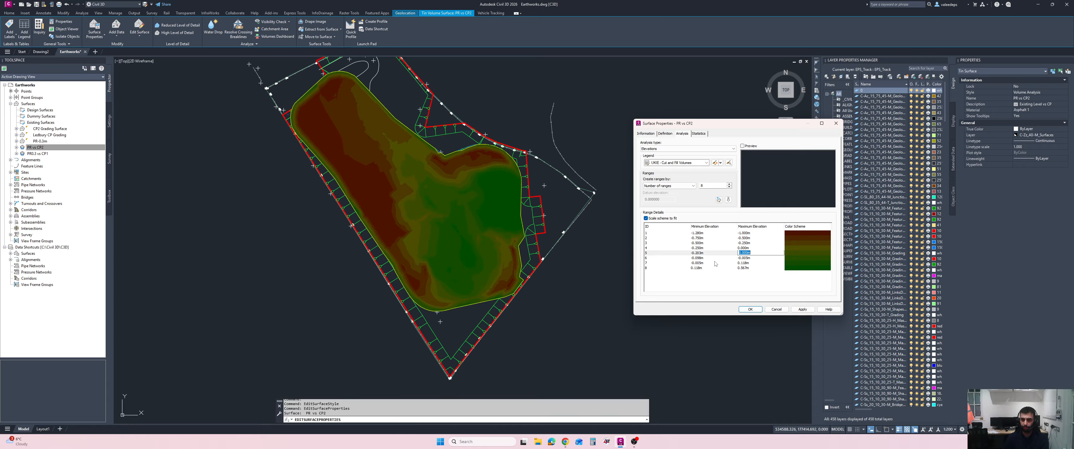
click(703, 253)
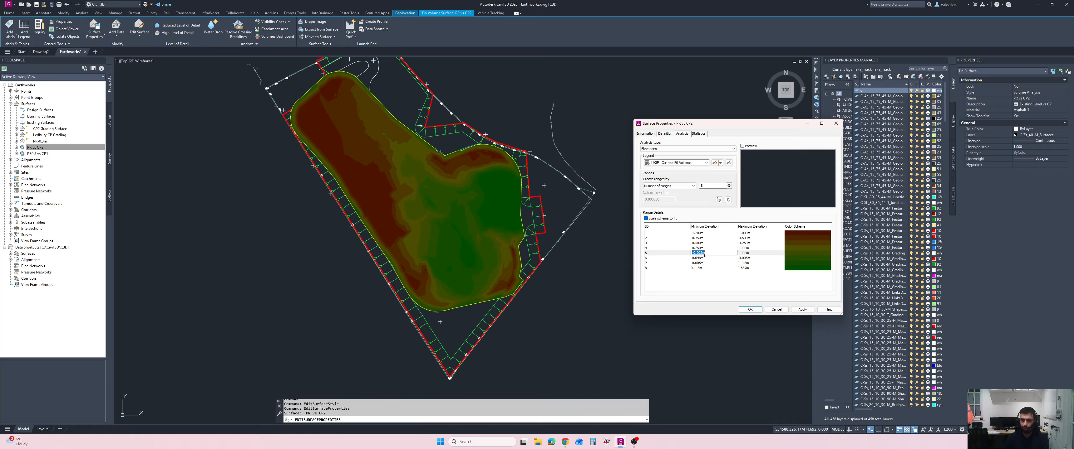
key(Return)
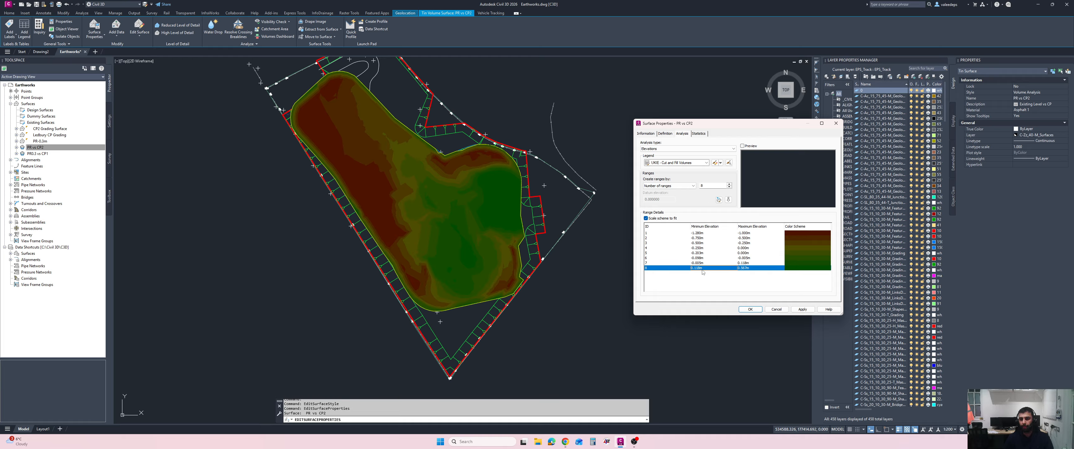
Try 0.00 again as the fifth range's minimum elevation, and set it to just below zero instead.
click(704, 254)
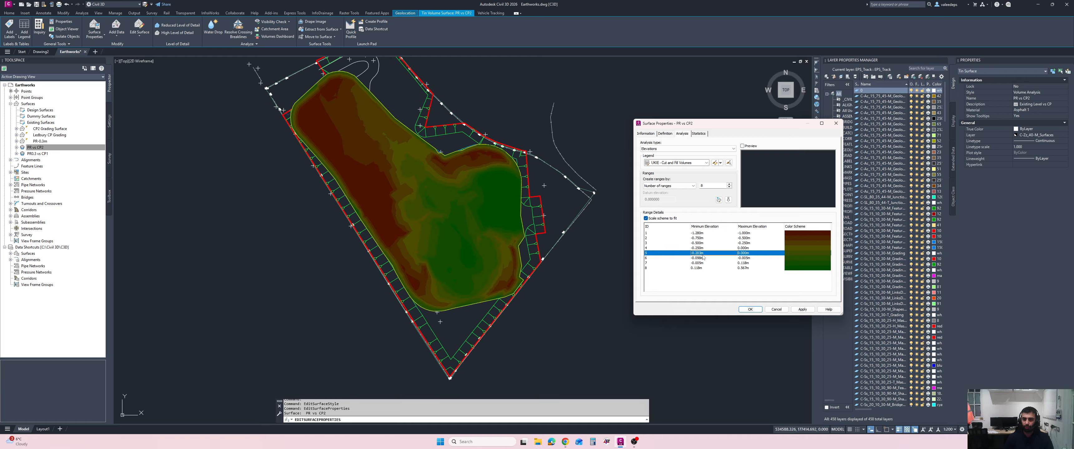
click(703, 254)
text(0.00)
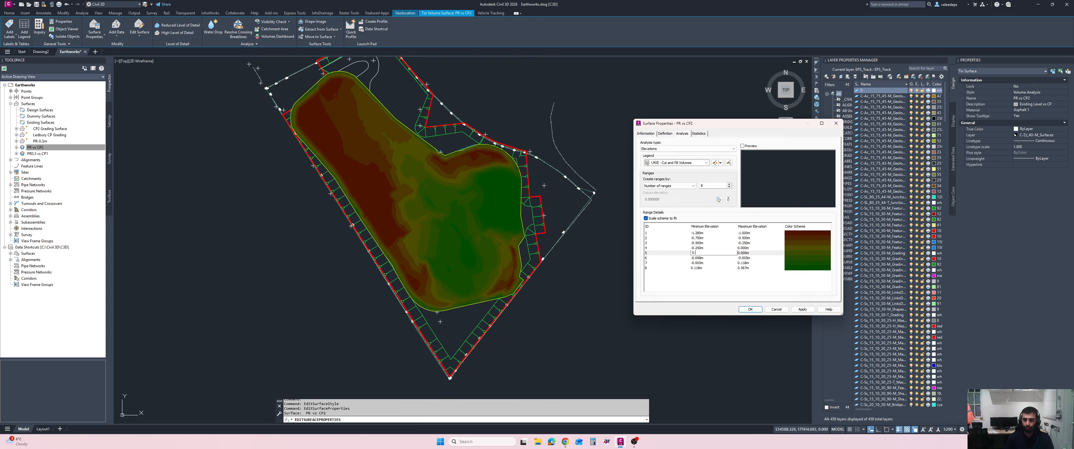
key(Return)
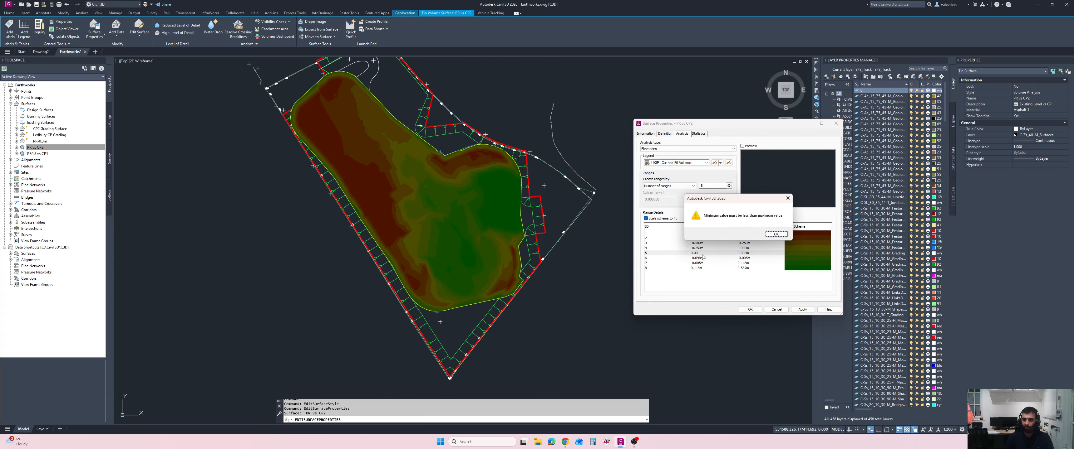
click(776, 234)
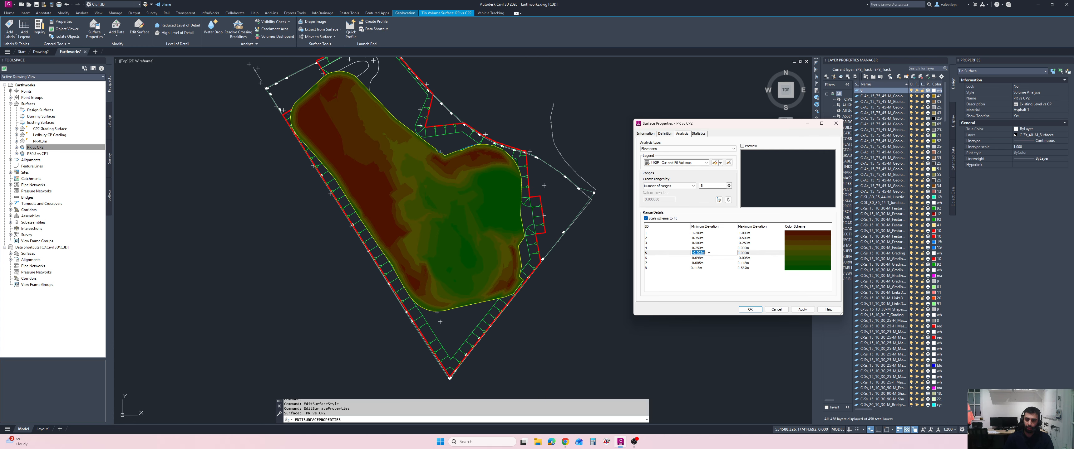
key(Home)
key(Return)
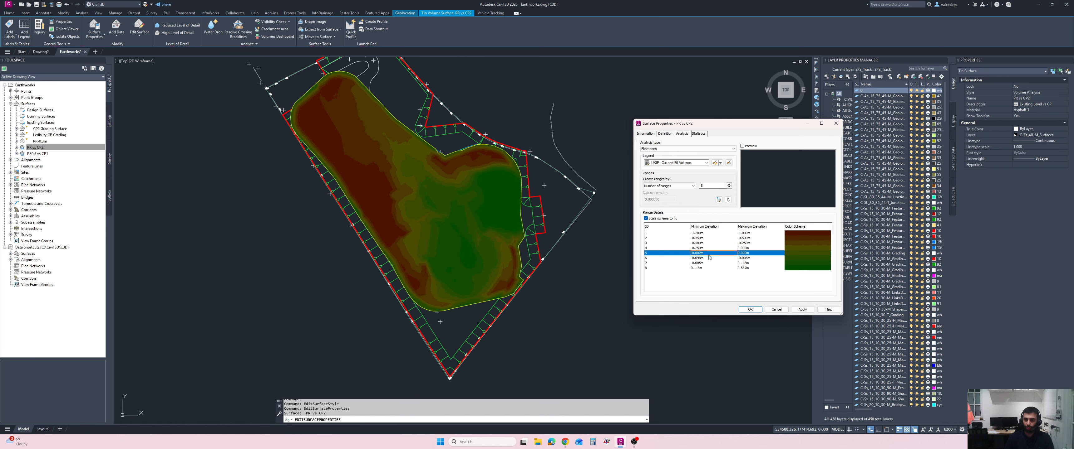
Set the sixth range's minimum elevation to 0.00 and its maximum to match the last range's maximum.
click(694, 259)
click(705, 259)
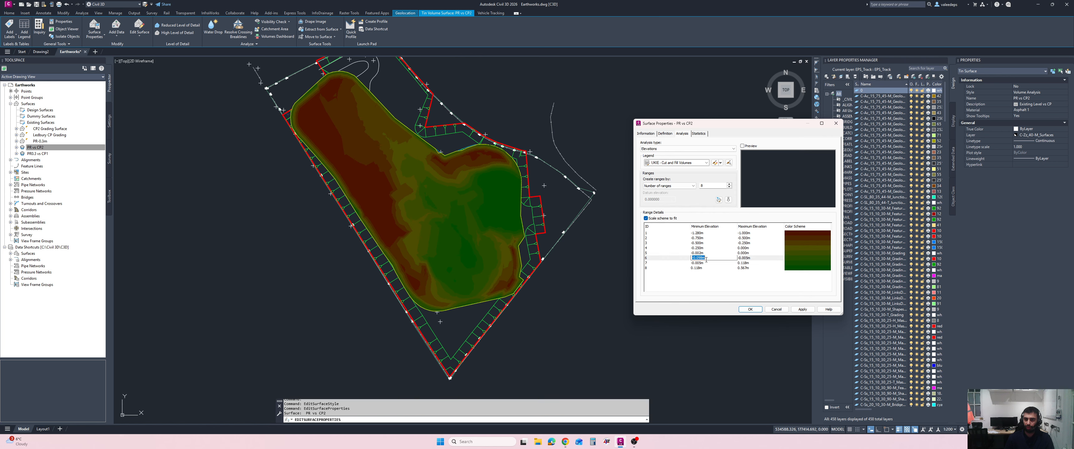
text(0.00)
key(Return)
key(Return)
click(744, 258)
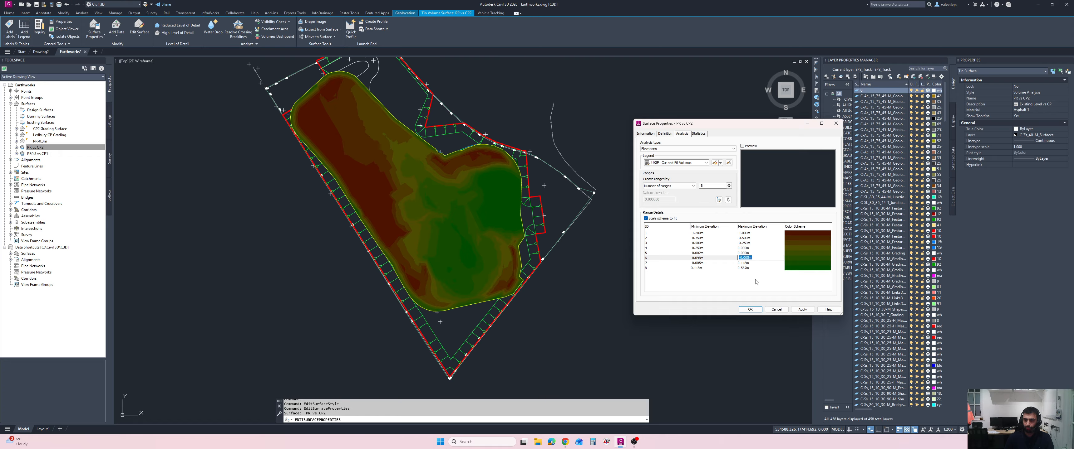
text(0.5)
key(Return)
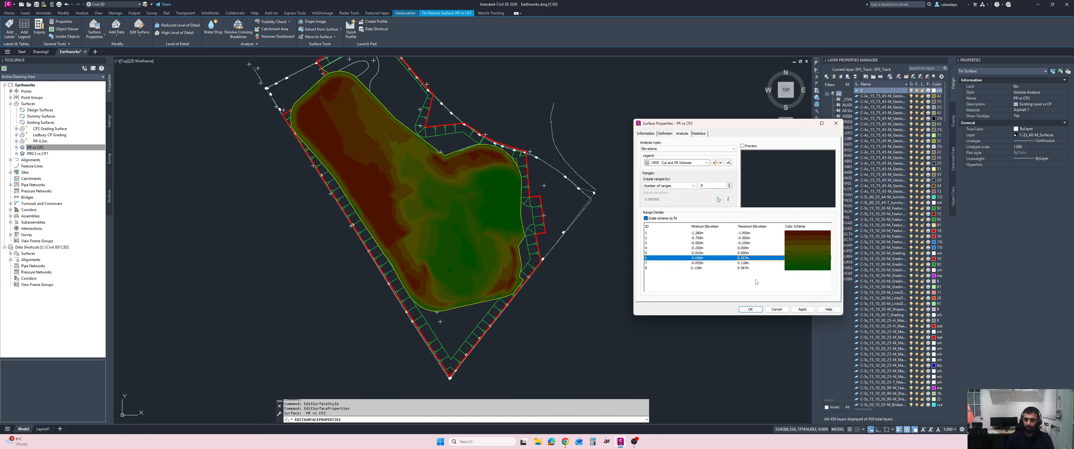
click(700, 258)
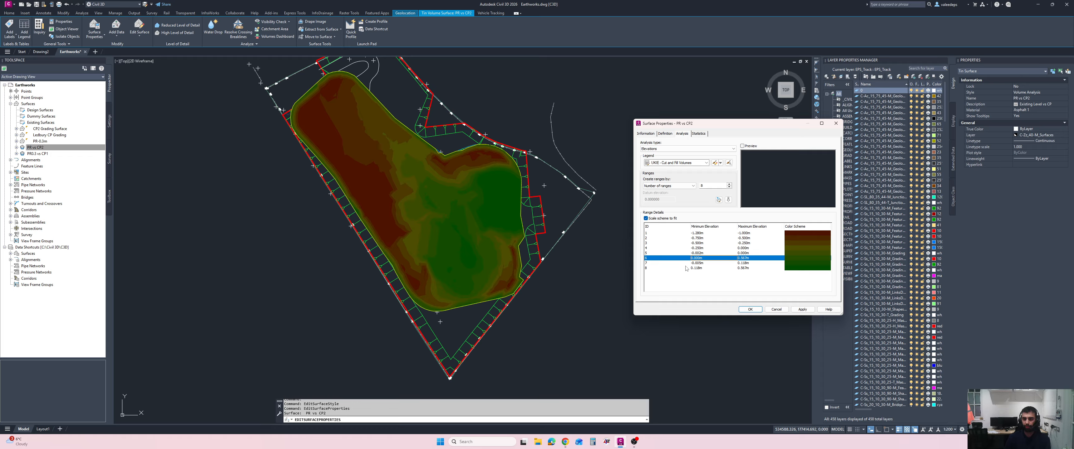
click(698, 264)
key(Return)
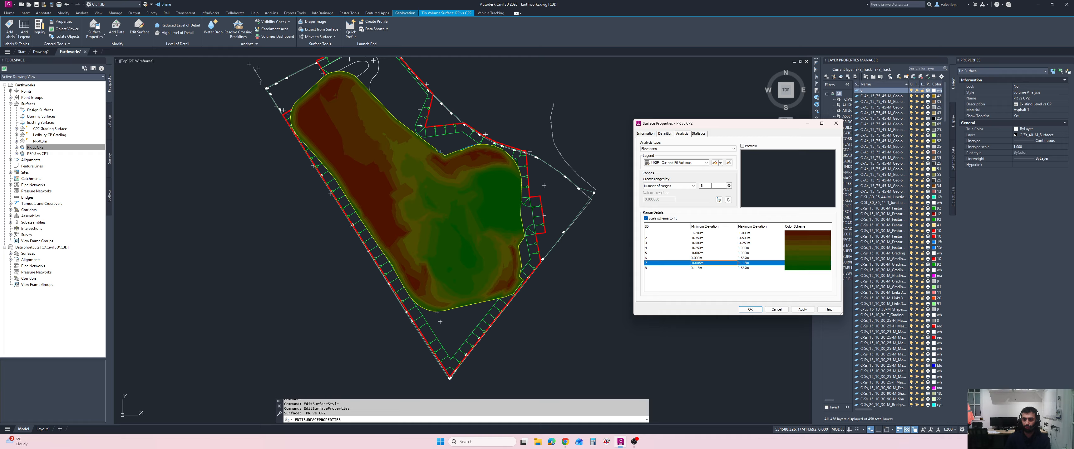
Set the number of elevation ranges to 6 in the PR vs CP2 surface analysis and regenerate the ranges.
double_click(711, 185)
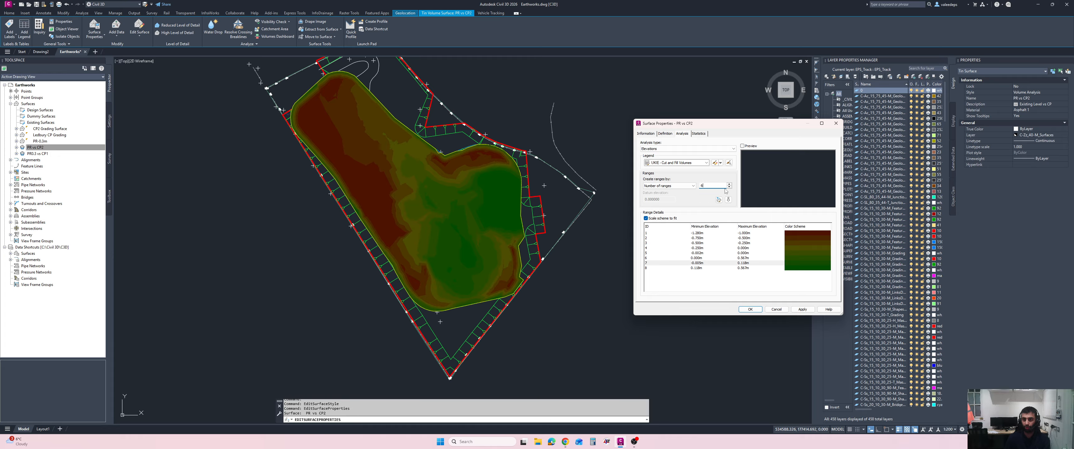
key(Return)
right_click(41, 147)
click(55, 153)
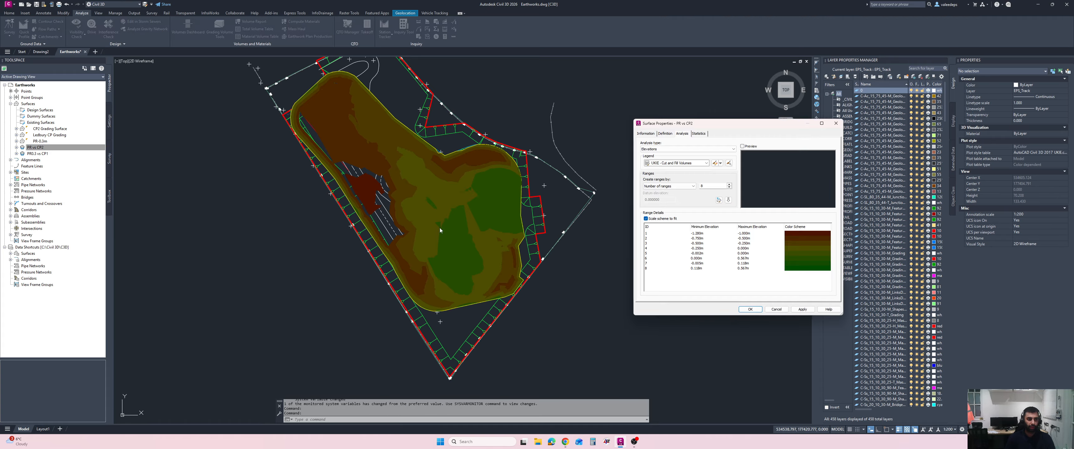
double_click(719, 186)
click(728, 200)
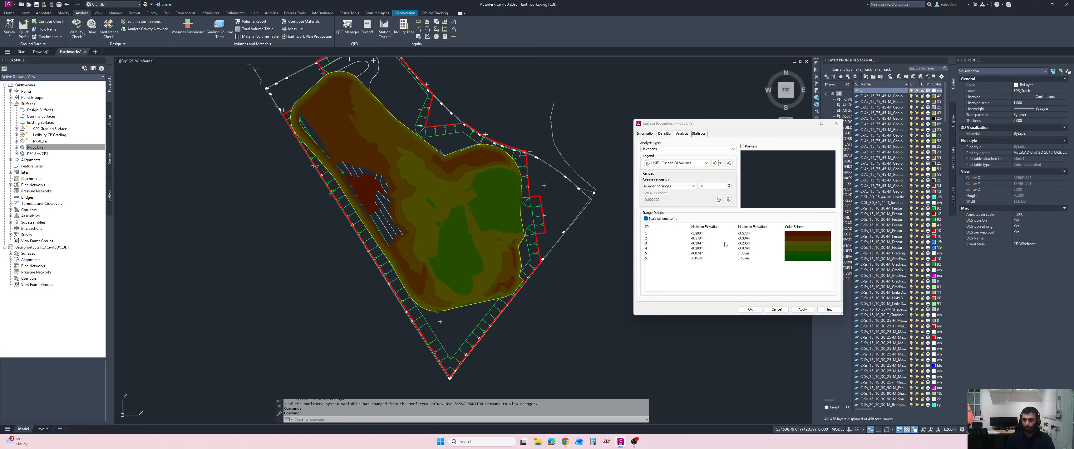
Colour the first elevation range very dark red and the second range a lighter dark red, index colour 12.
double_click(804, 233)
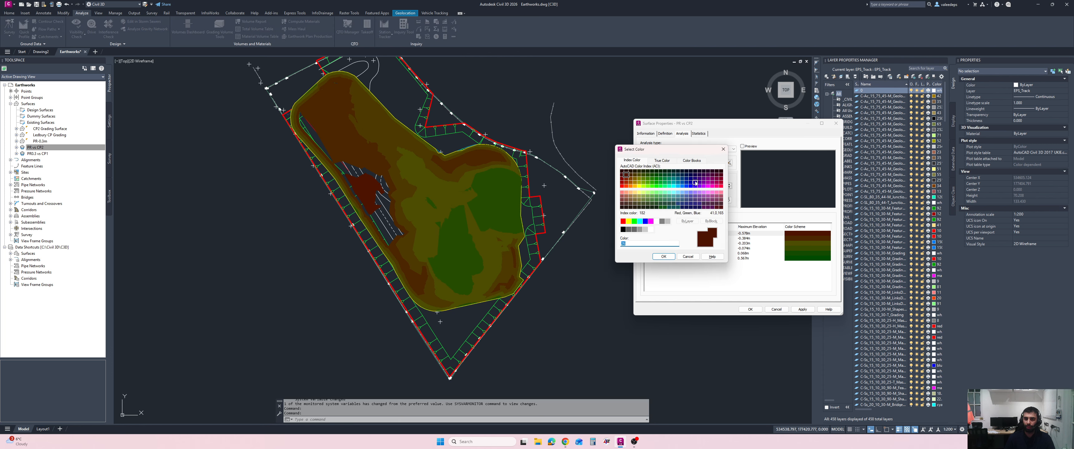
click(622, 178)
click(664, 256)
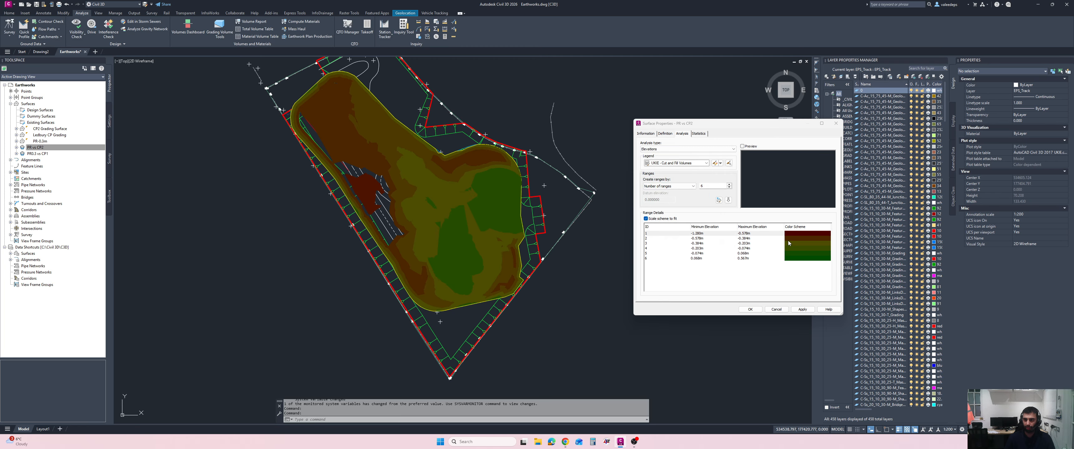
double_click(795, 237)
click(622, 183)
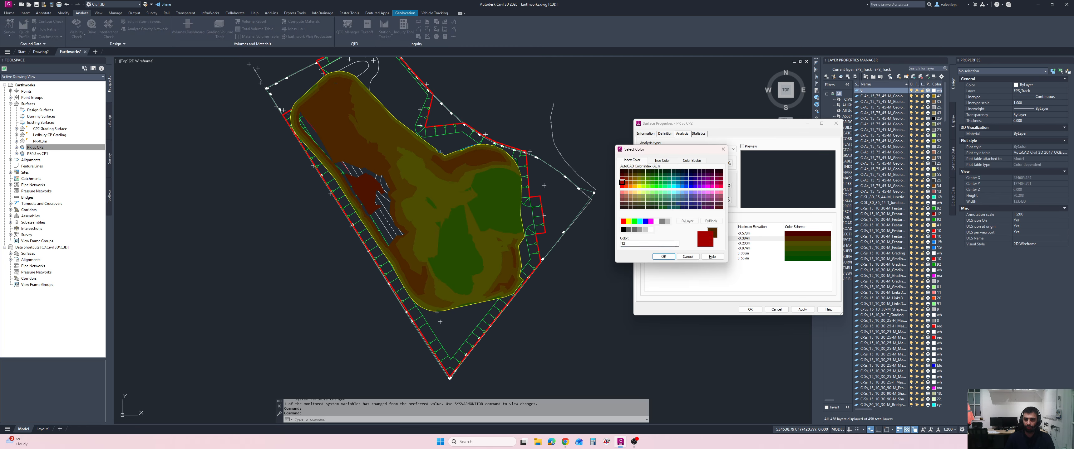
click(668, 256)
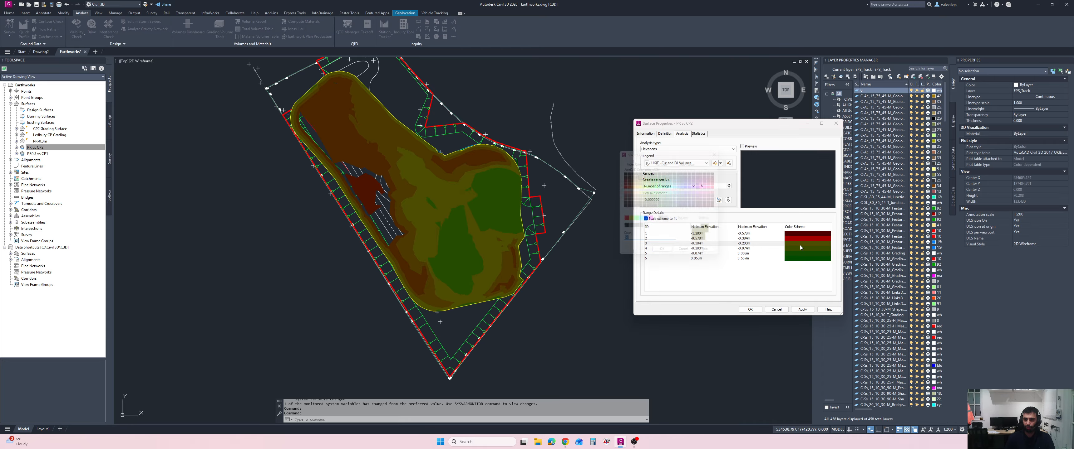
Colour the third elevation range bright red and the fourth range orange-red.
double_click(800, 245)
click(622, 188)
click(668, 257)
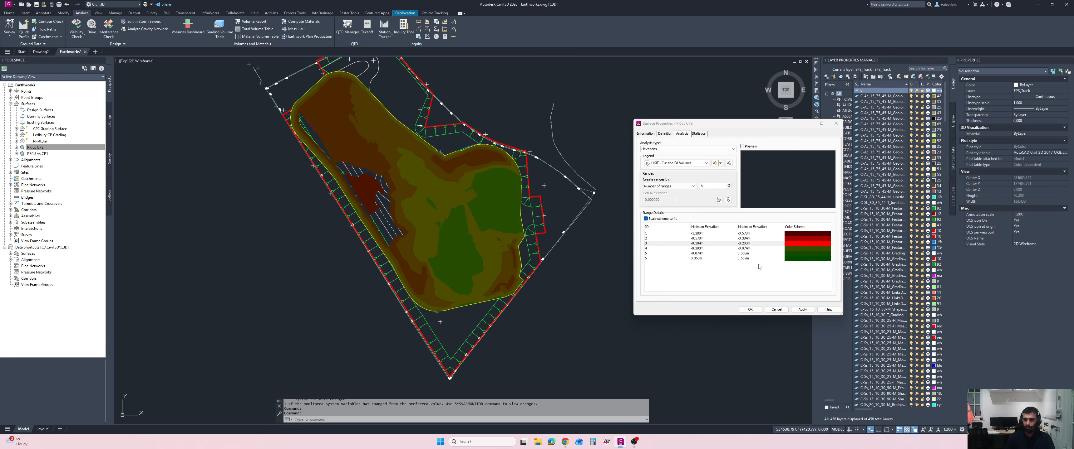
double_click(796, 249)
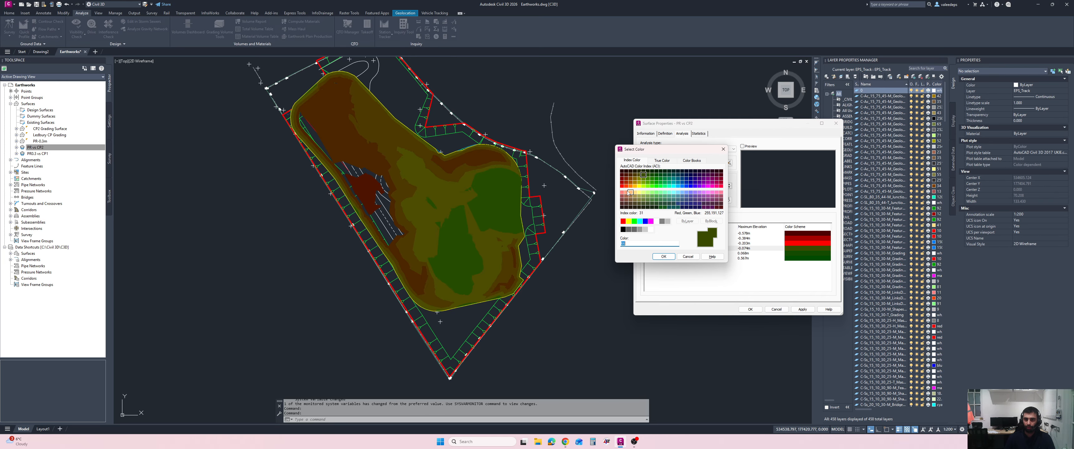
click(626, 186)
click(687, 257)
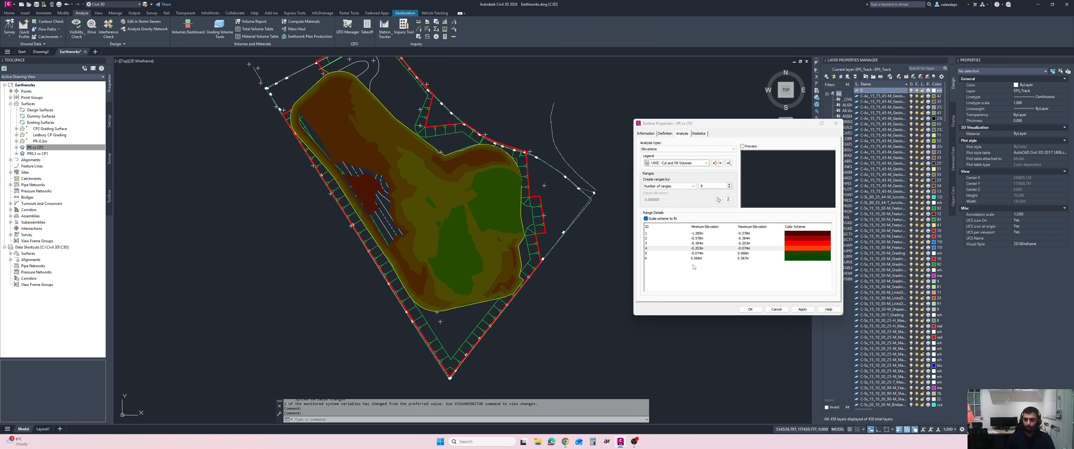
Colour the fifth elevation range light pink-red by raising the luminance of pure red as a true colour.
double_click(804, 253)
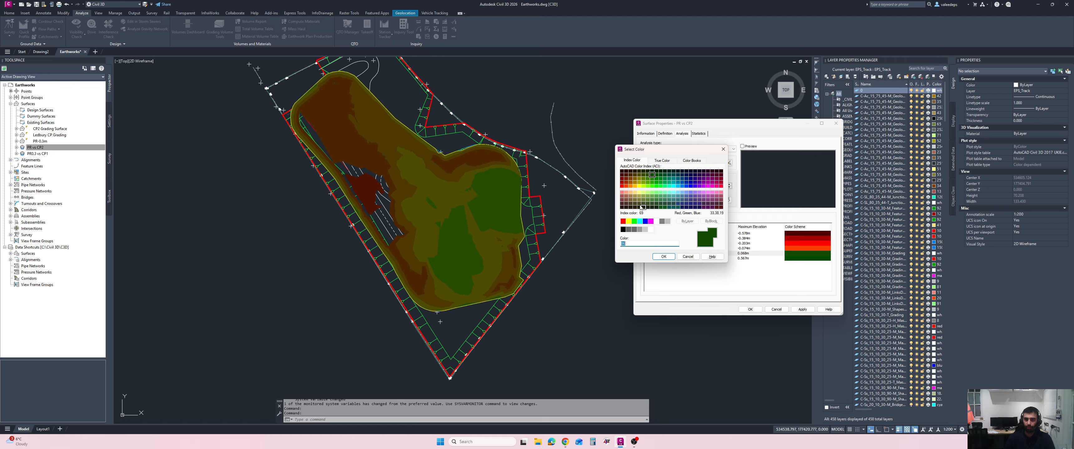
click(622, 185)
click(662, 160)
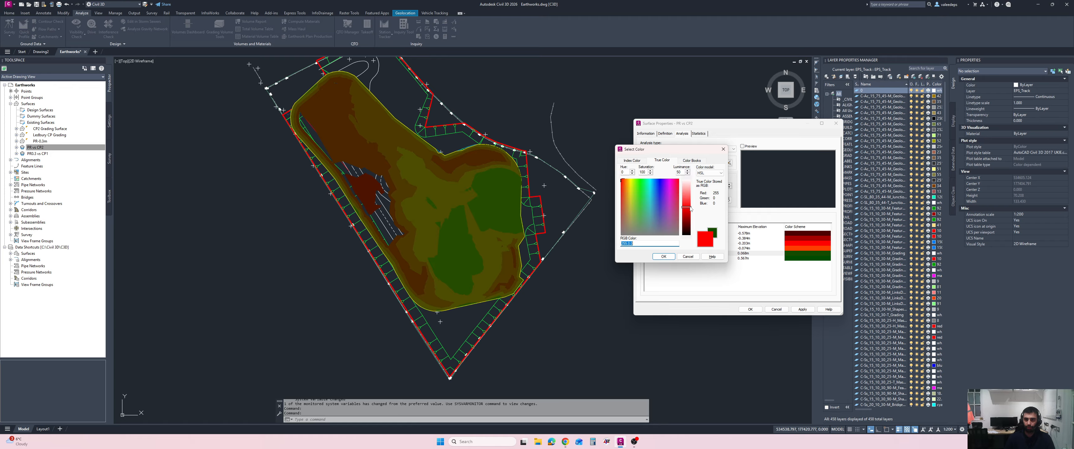
drag(690, 208, 688, 196)
click(665, 257)
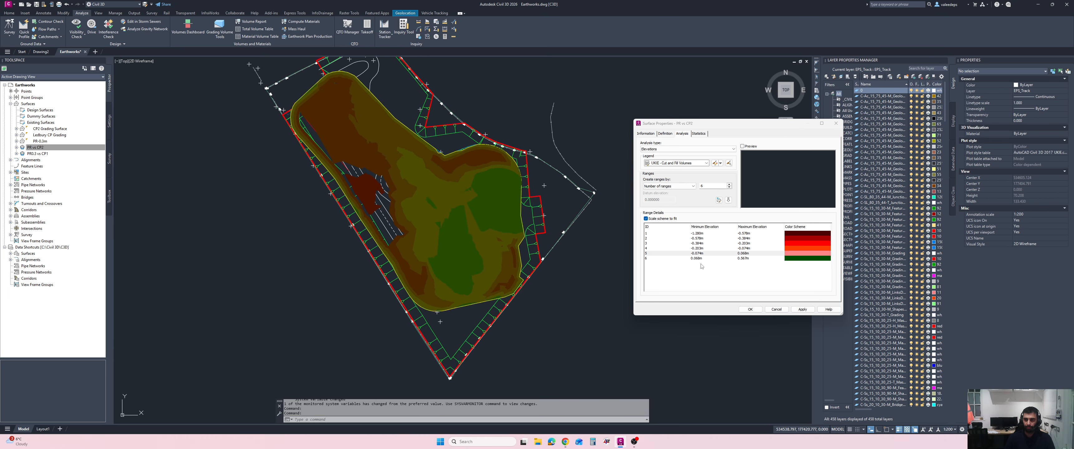
Colour the sixth elevation range lime green (127,255,0) and apply the new colour scheme to the surface.
click(718, 258)
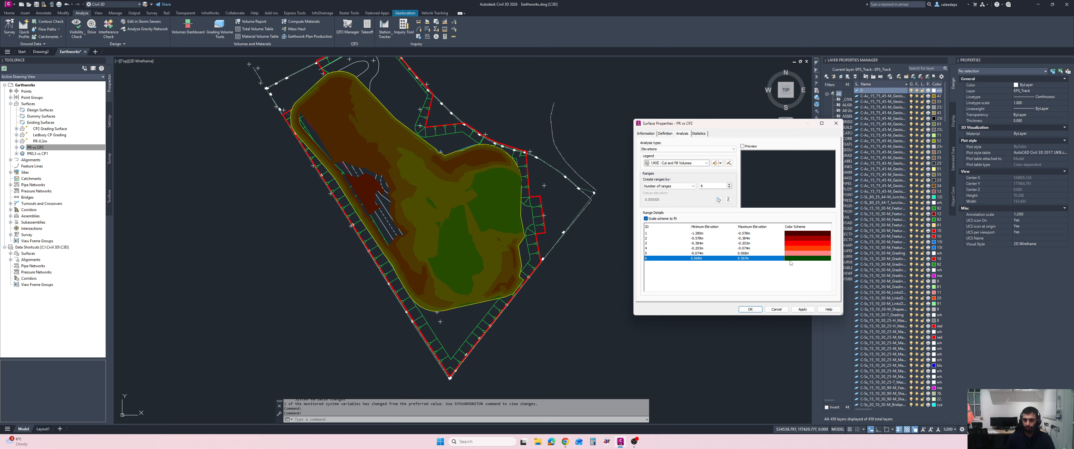
double_click(791, 263)
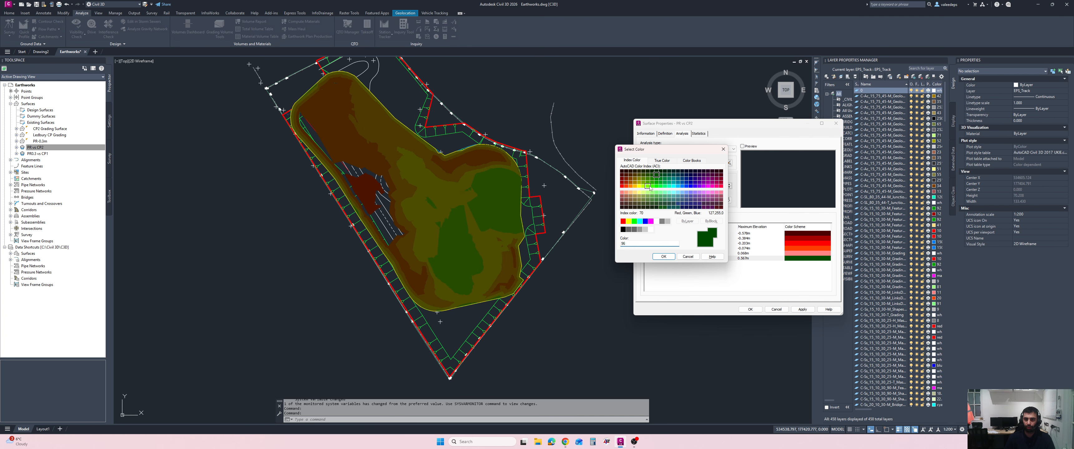
click(650, 188)
click(663, 257)
click(802, 309)
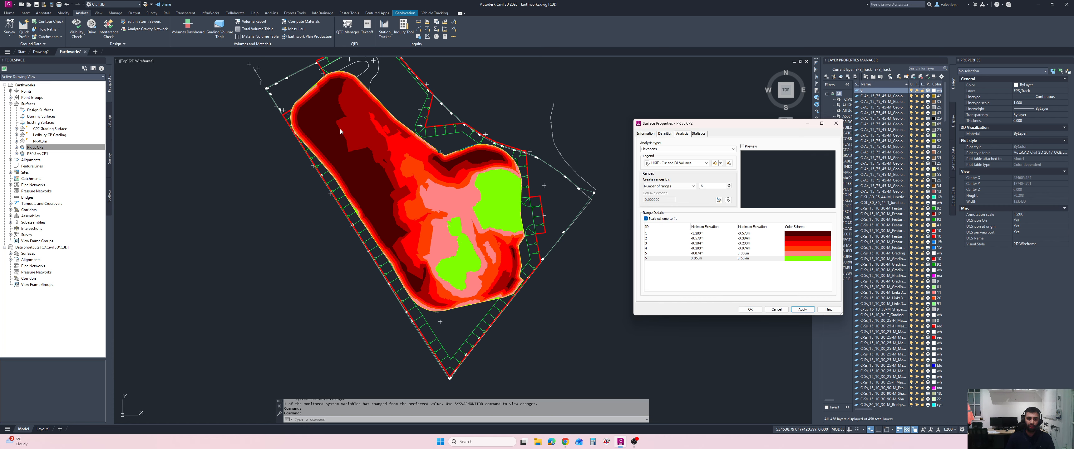
click(750, 309)
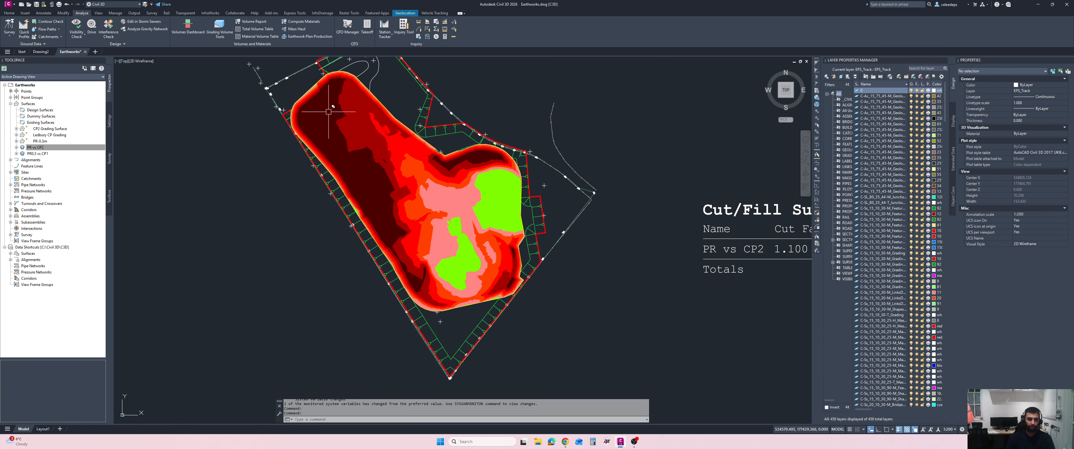
Send the PR vs CP2 surface to the back so it lies behind the other linework.
scroll(391, 191, up, 2)
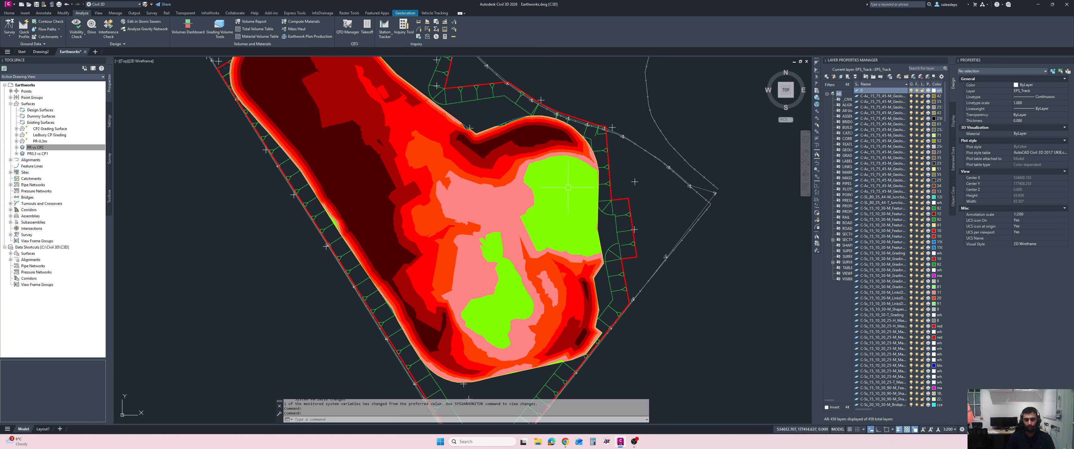
middle_drag(560, 186, 545, 182)
middle_drag(566, 222, 572, 232)
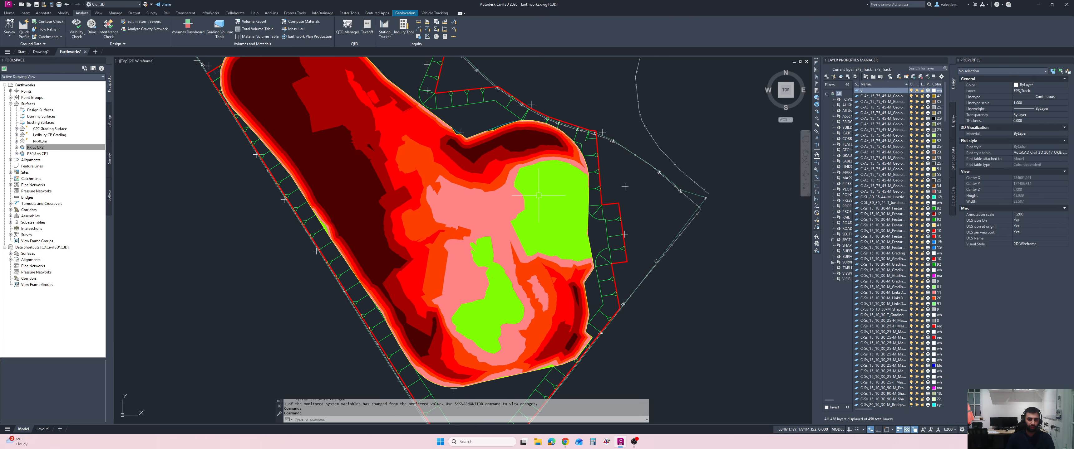
scroll(537, 217, down, 2)
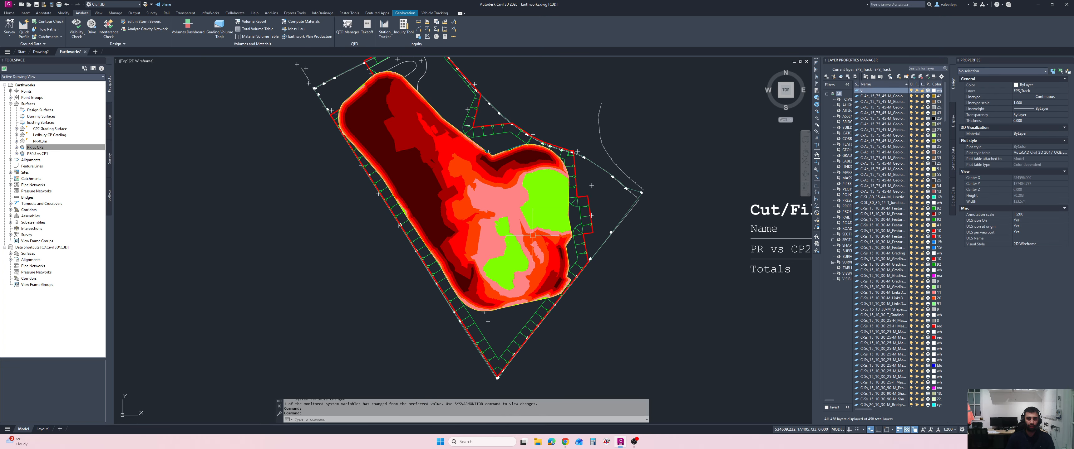
click(490, 200)
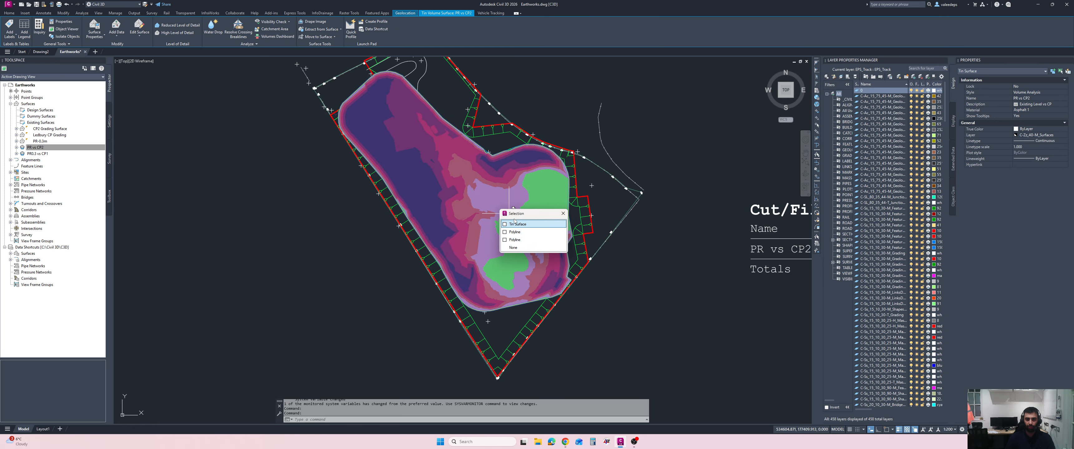
right_click(276, 204)
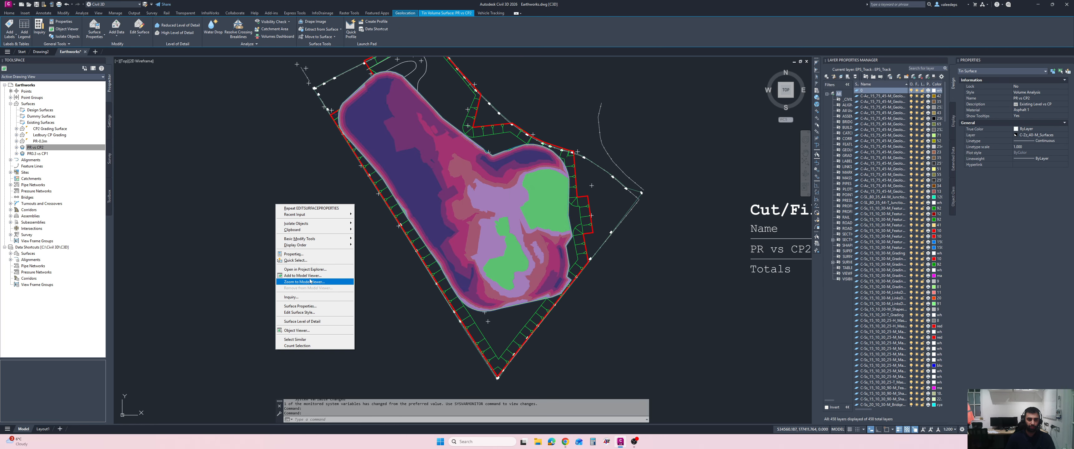
mouse_move(329, 245)
click(388, 252)
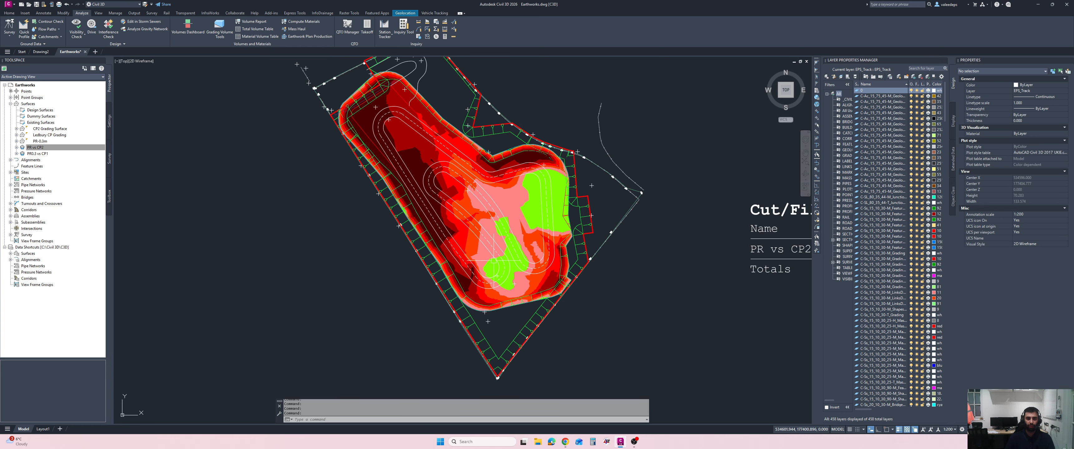
Filter the layer list by "bg" and turn on the EPS_BG Image layer.
middle_drag(376, 158, 378, 174)
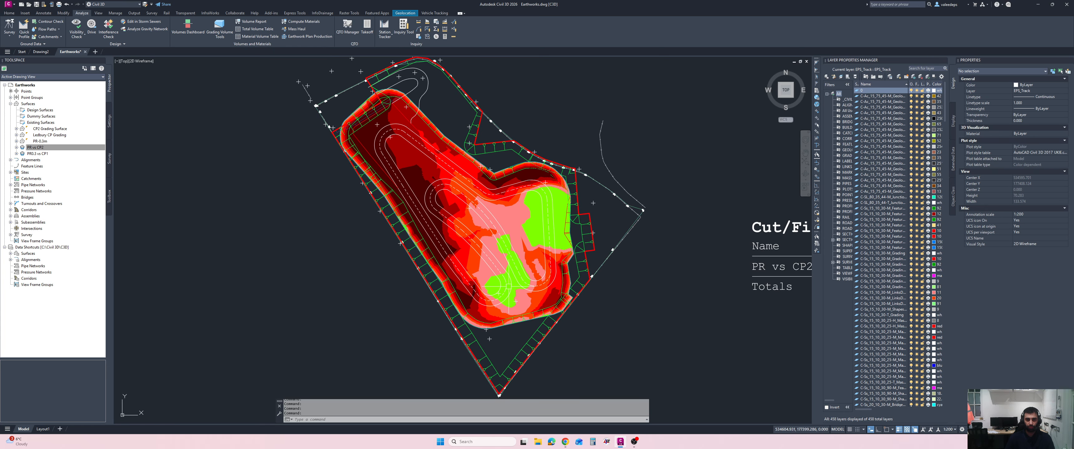
scroll(396, 121, up, 1)
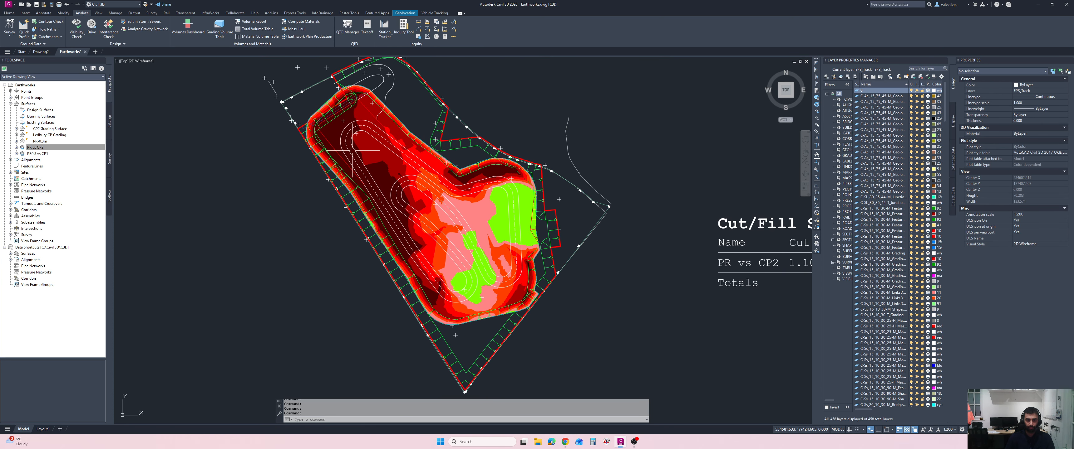
scroll(386, 146, up, 1)
scroll(377, 182, down, 2)
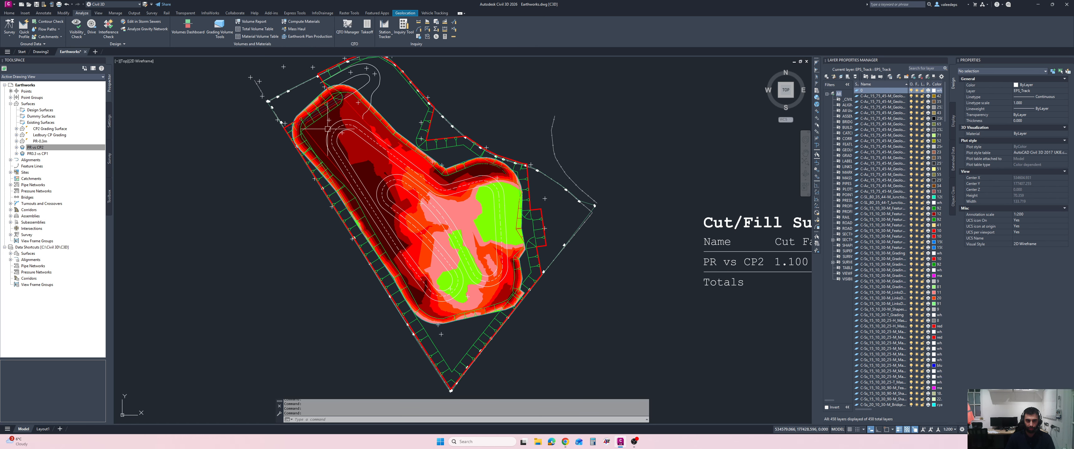
scroll(489, 225, up, 2)
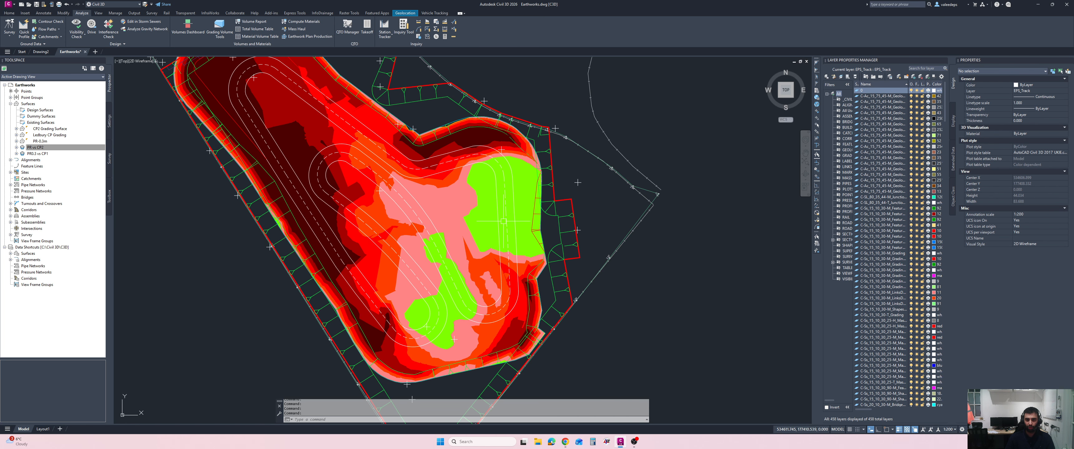
scroll(503, 221, down, 2)
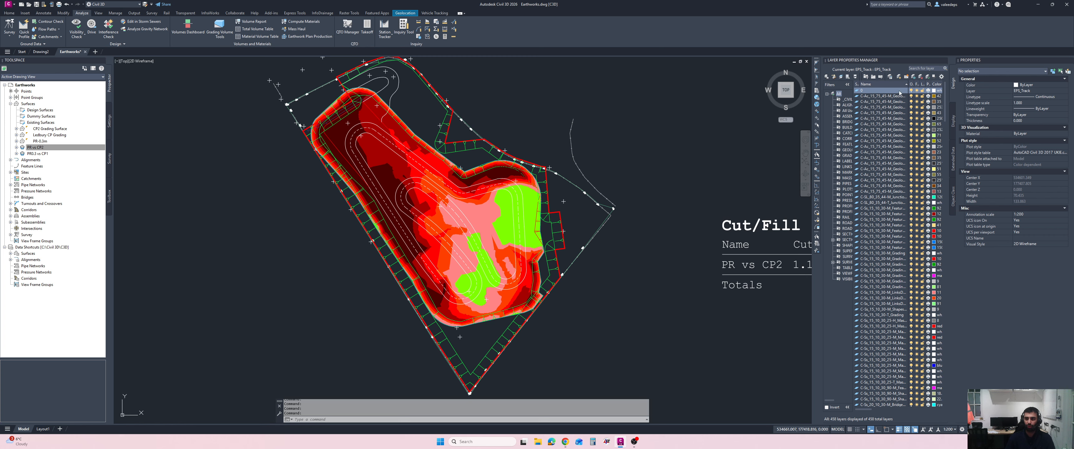
click(916, 69)
text(bg*)
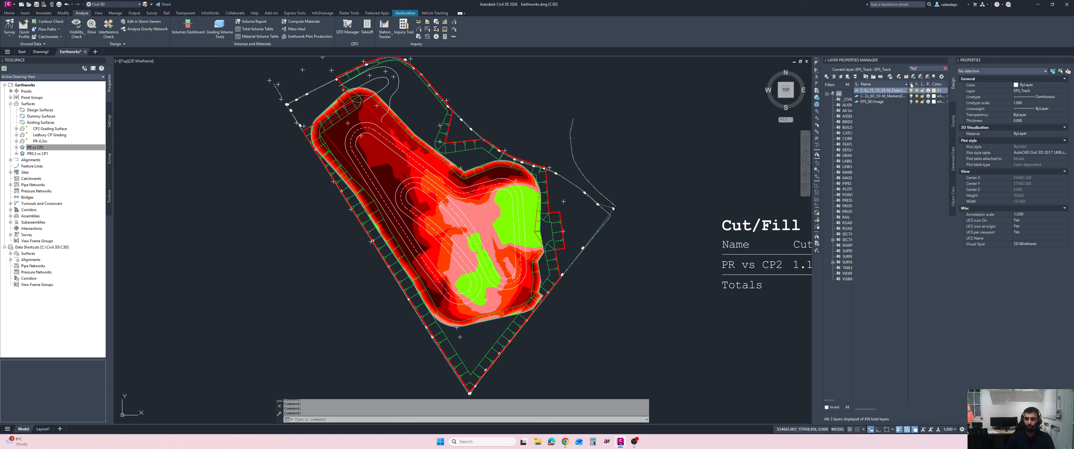
click(911, 101)
scroll(542, 217, down, 2)
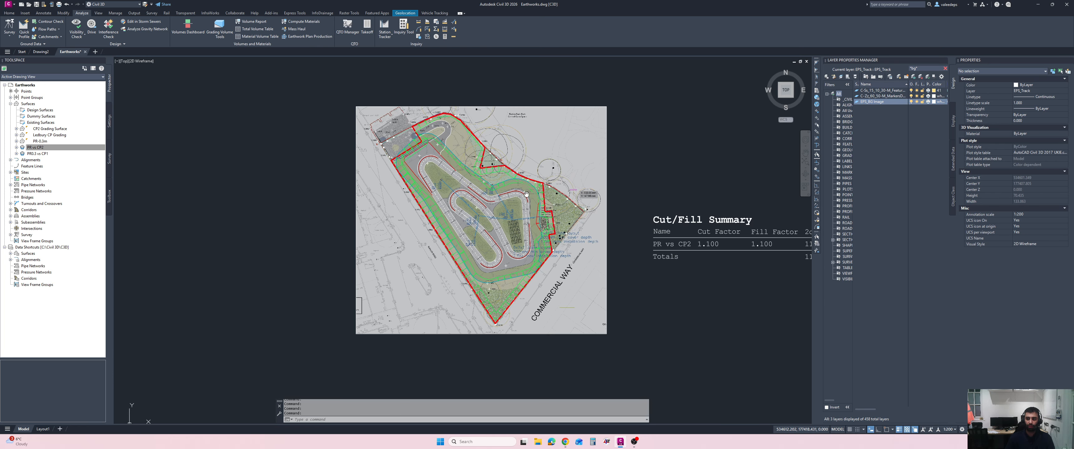
Send the background site plan image to the back, behind the coloured surface.
scroll(444, 203, up, 2)
middle_drag(453, 199, 435, 195)
middle_drag(696, 342, 684, 296)
click(674, 342)
right_click(709, 346)
mouse_move(750, 370)
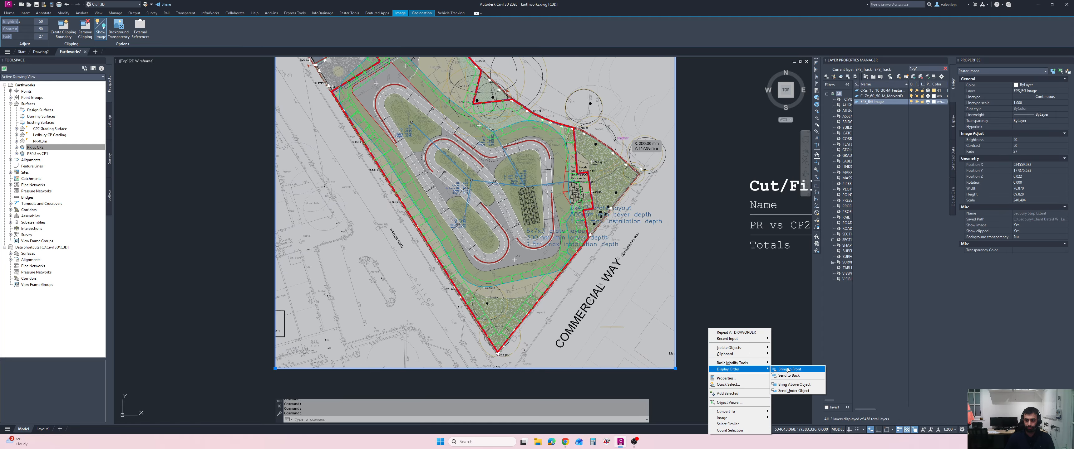
click(788, 373)
Check the coloured surface against the site plan, and turn off the EPS_BG Image layer.
middle_drag(596, 251, 621, 327)
scroll(604, 317, up, 1)
middle_drag(515, 163, 545, 203)
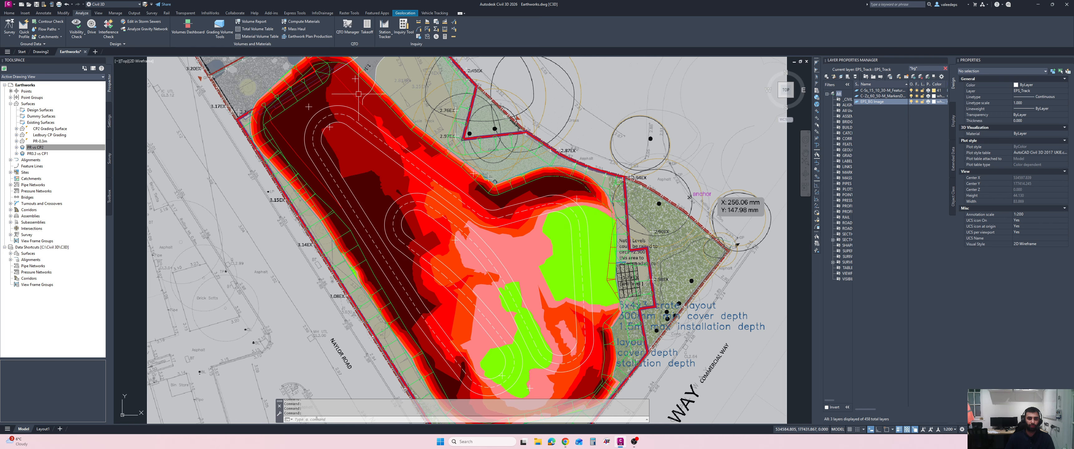
scroll(312, 137, down, 2)
scroll(439, 179, up, 2)
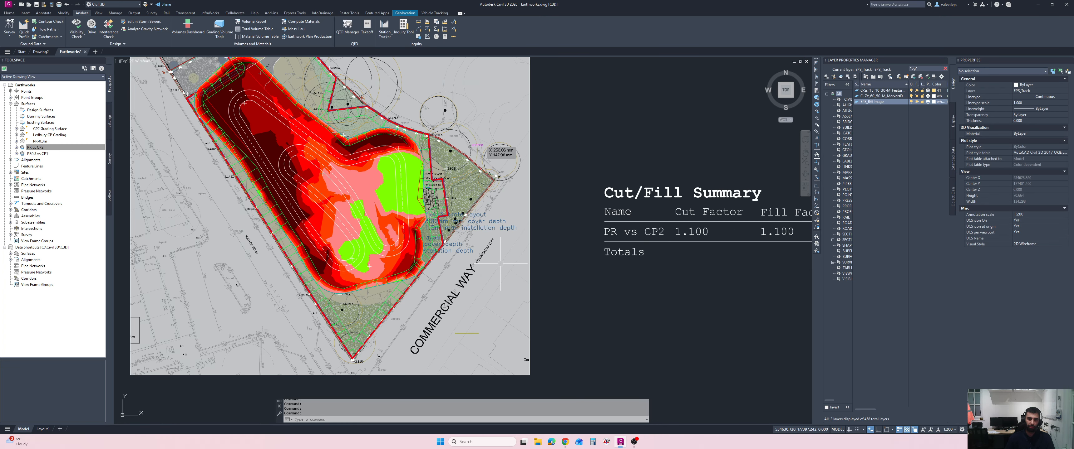
click(911, 102)
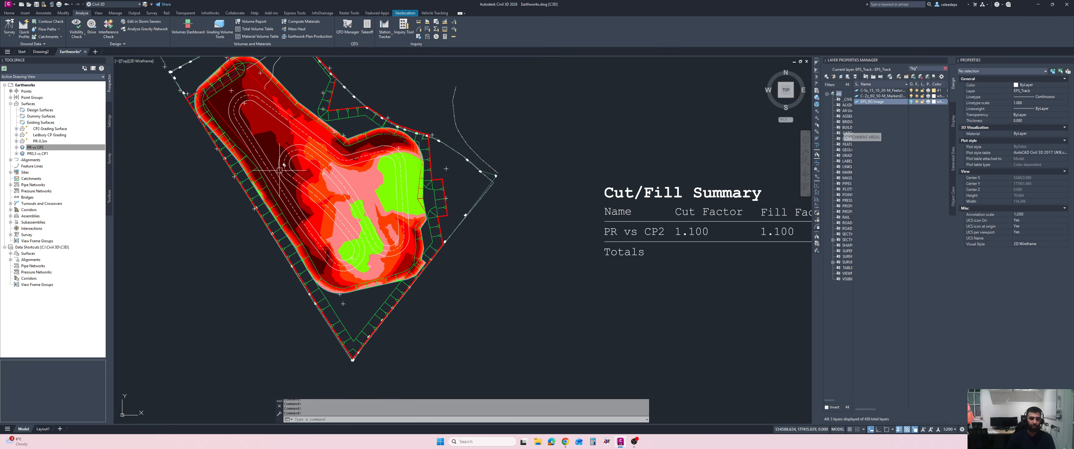
Open the Volumes Dashboard and place its window clear of the coloured surface.
middle_drag(286, 183, 310, 212)
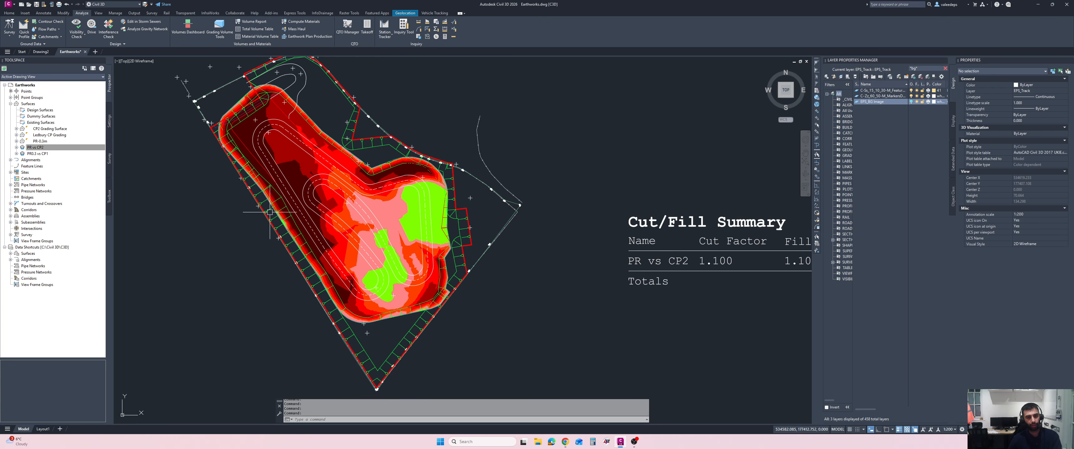
mouse_move(246, 233)
middle_down()
mouse_move(255, 246)
mouse_move(311, 236)
middle_up()
click(187, 26)
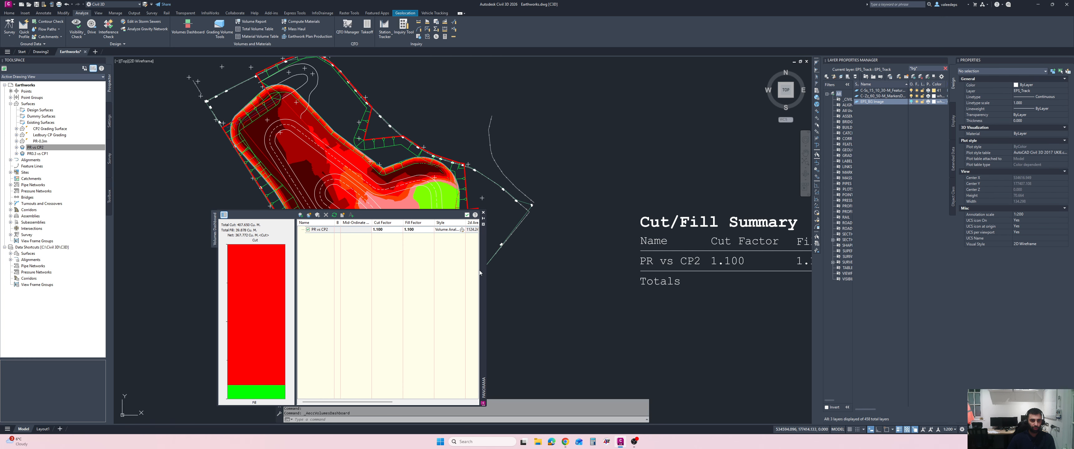
mouse_move(480, 270)
mouse_down()
mouse_move(755, 127)
mouse_move(778, 153)
mouse_up()
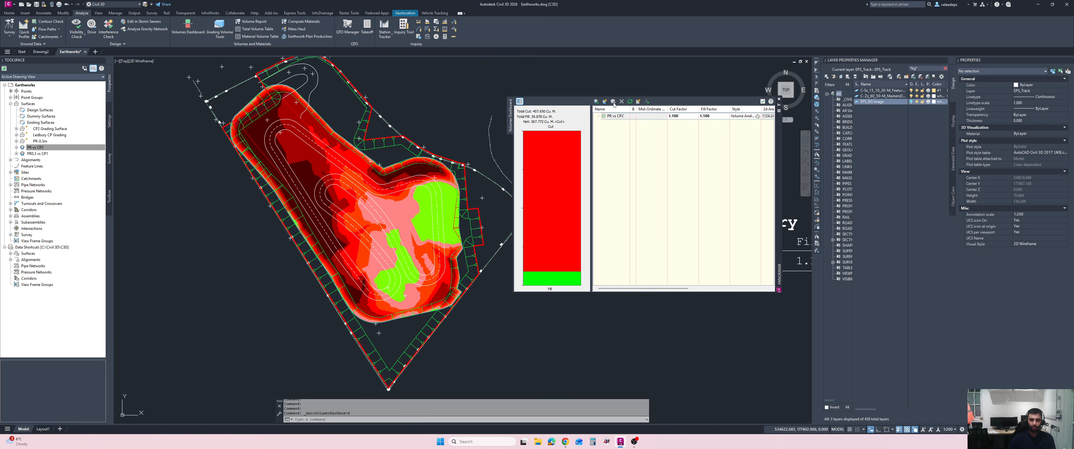
Add a bounded volume to PR vs CP2 using the inner track polyline as the bounding object.
click(615, 115)
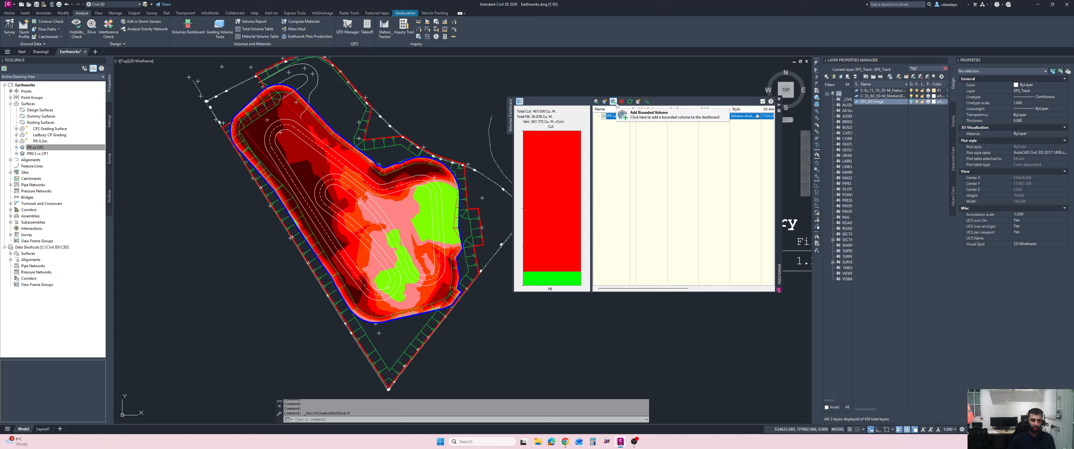
click(614, 103)
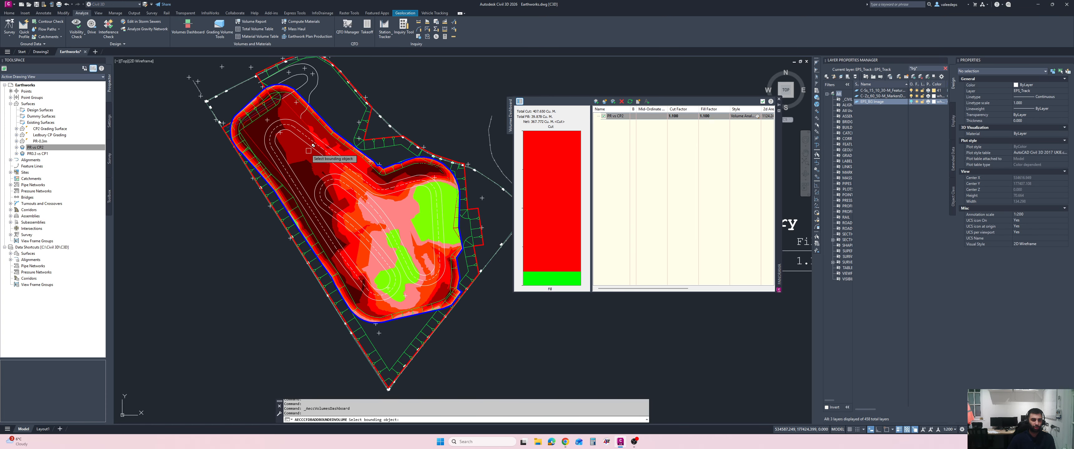
scroll(308, 149, up, 2)
scroll(323, 129, up, 2)
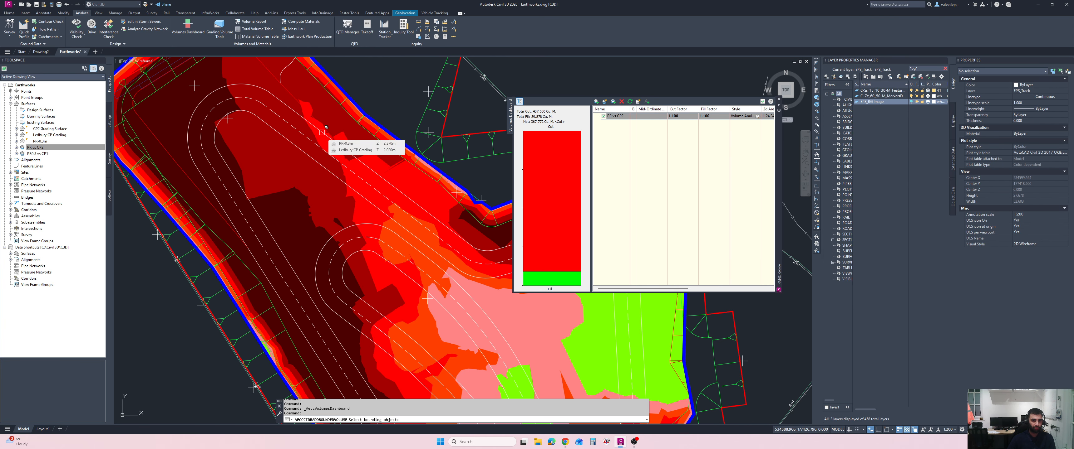
scroll(326, 129, up, 5)
click(321, 135)
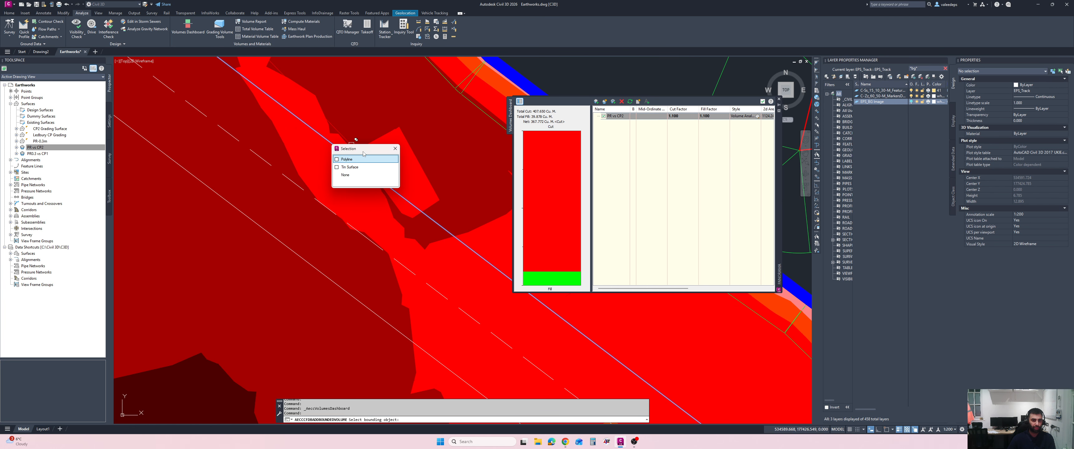
click(357, 160)
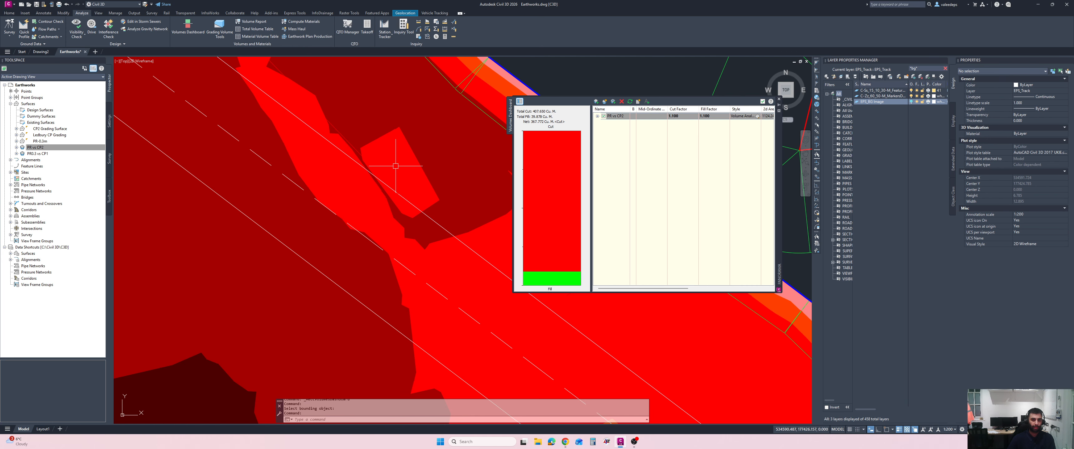
Expand PR vs CP2, zoom to its bounded volume and include only that bounded volume in the cut/fill totals.
scroll(373, 168, down, 5)
middle_drag(373, 168, 308, 119)
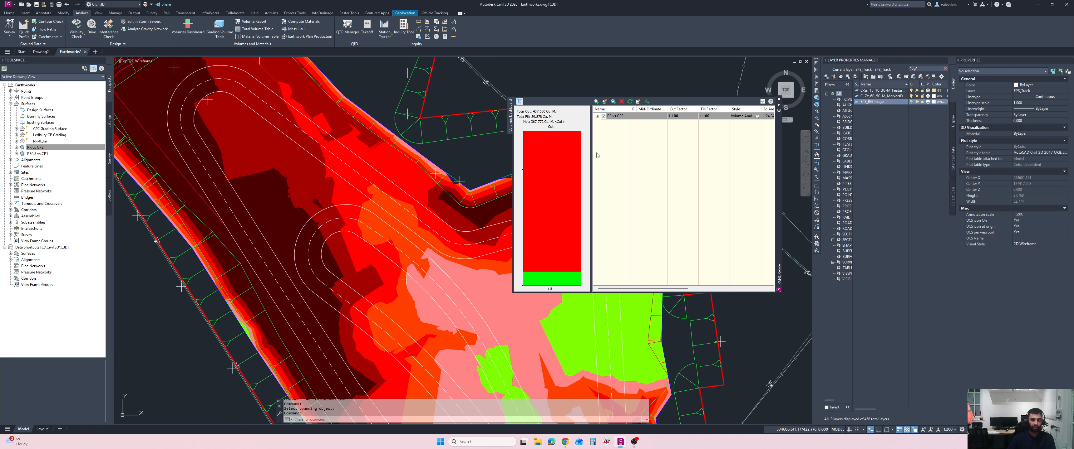
click(598, 117)
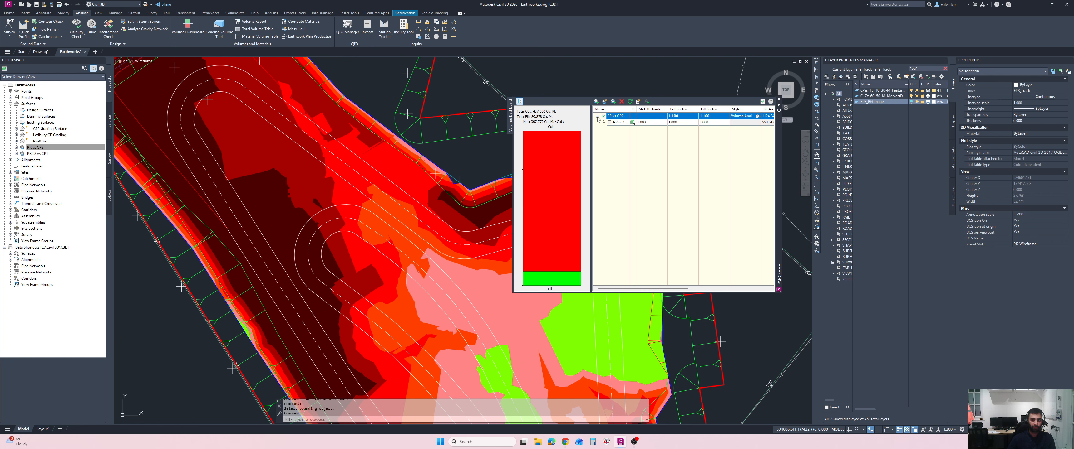
click(621, 123)
double_click(620, 122)
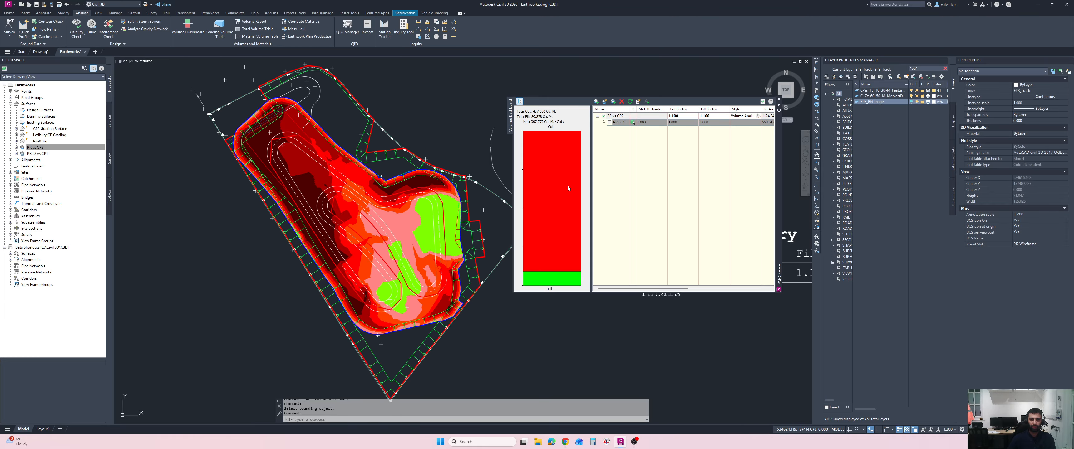
click(615, 116)
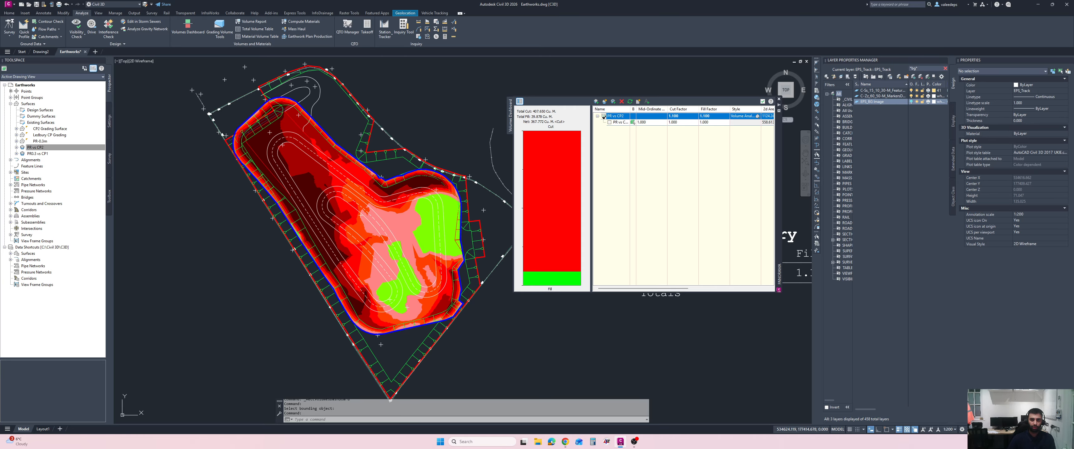
click(609, 122)
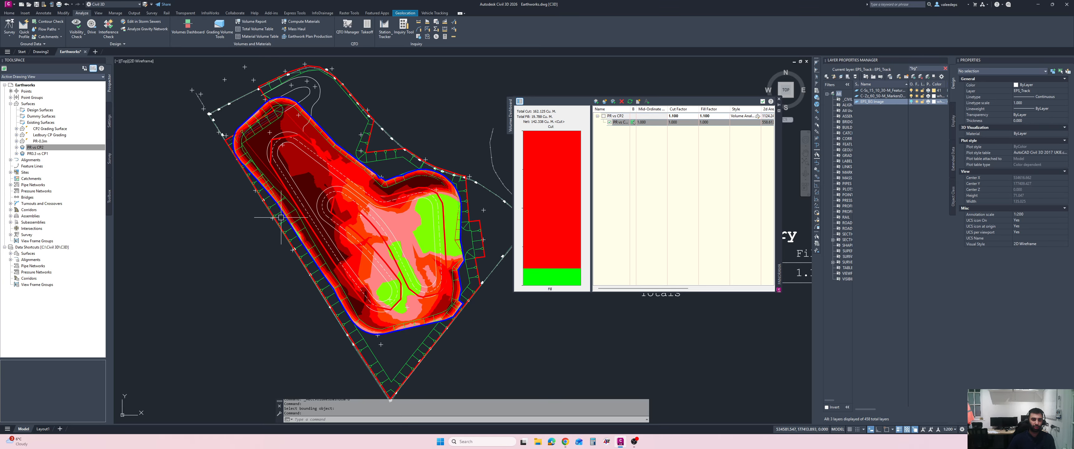
Examine the bounded track area and the bounded volume's adjusted cut, fill and net values.
scroll(331, 220, up, 4)
middle_drag(204, 108, 219, 175)
scroll(233, 100, down, 4)
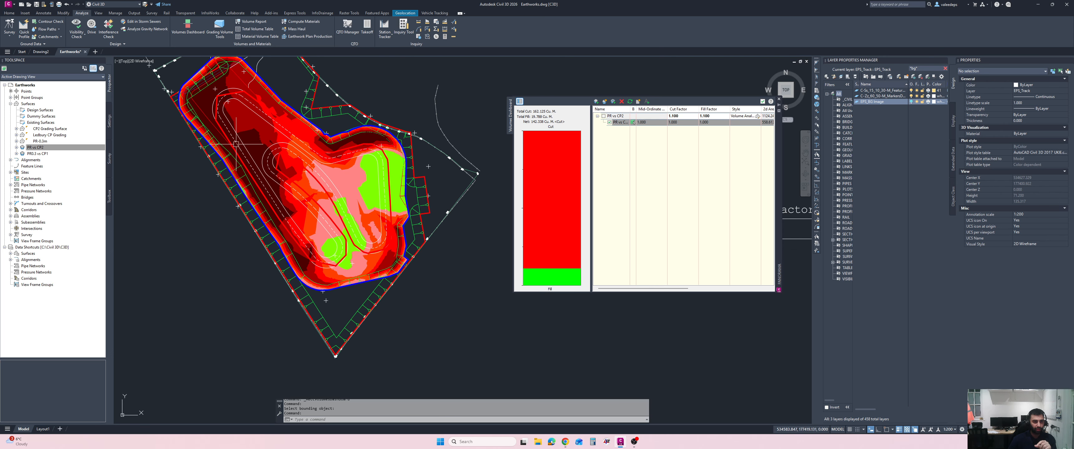
scroll(243, 133, up, 2)
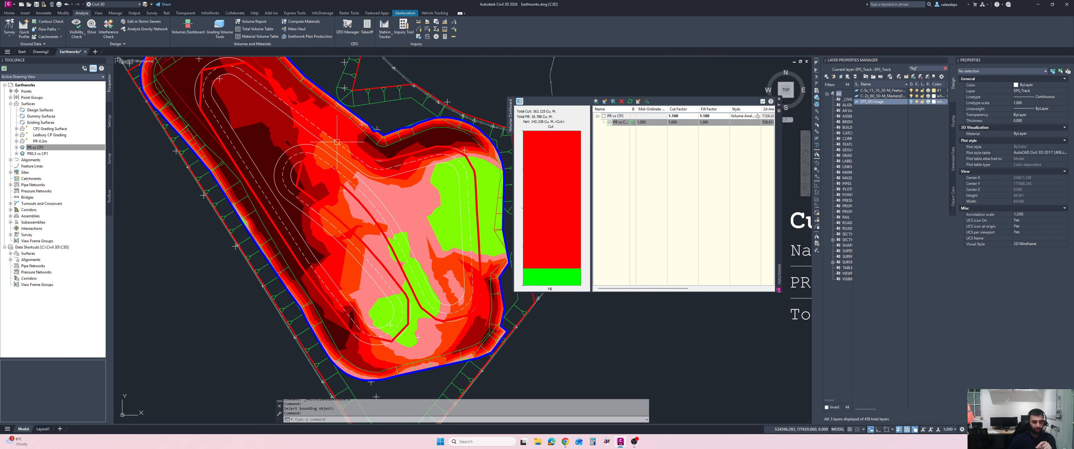
middle_drag(404, 175, 385, 177)
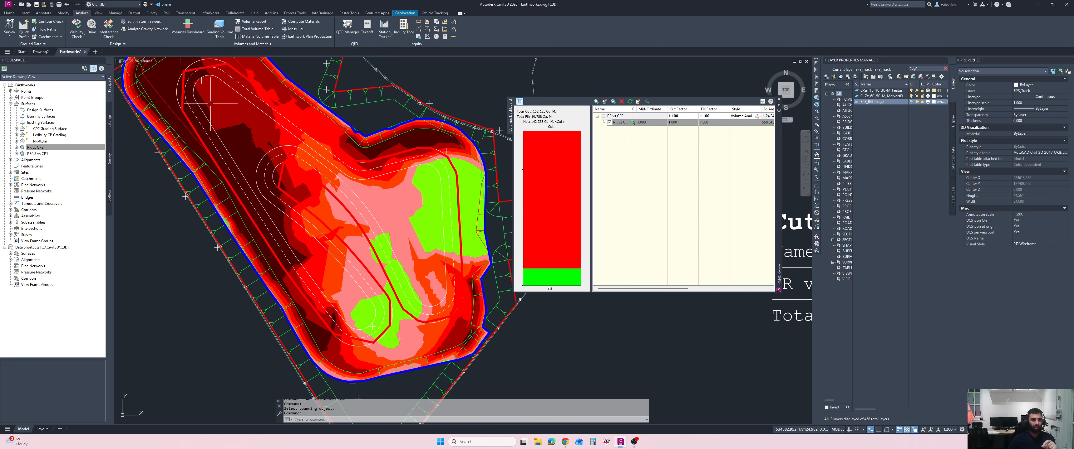
scroll(308, 155, down, 2)
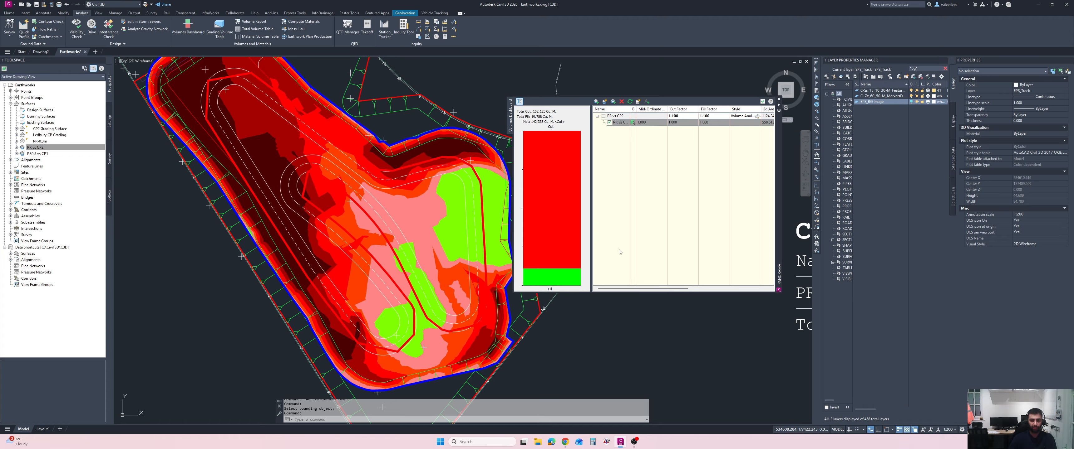
drag(672, 288, 761, 289)
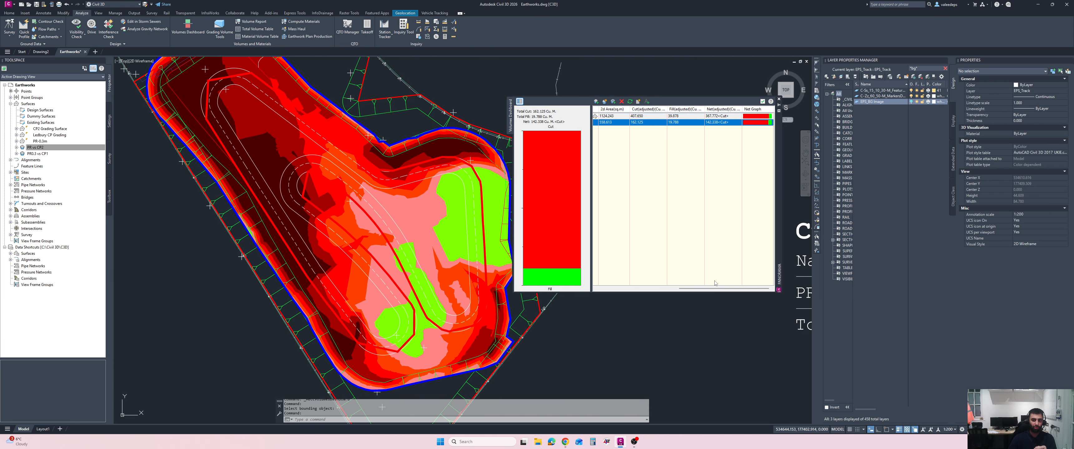
Exclude the bounded volume from the cut/fill totals and include the full PR vs CP2 surface instead.
drag(717, 288, 635, 288)
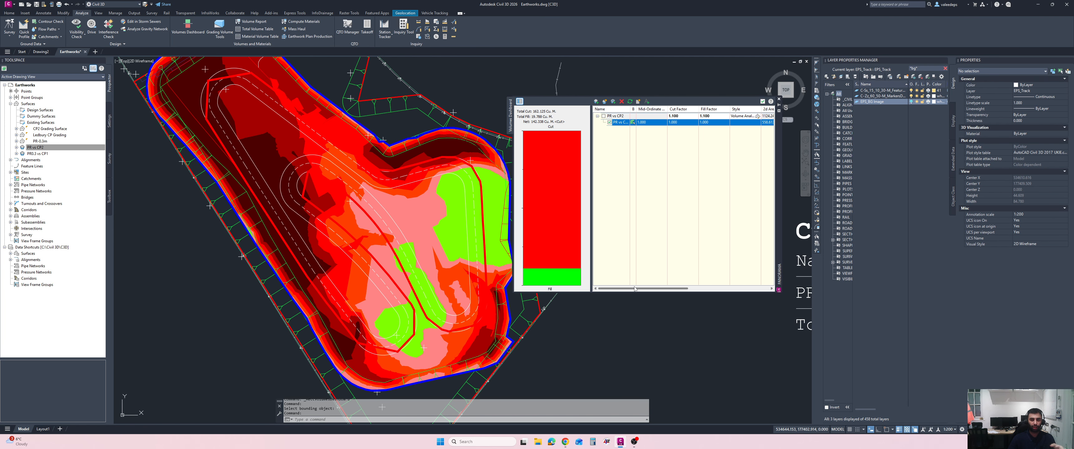
click(609, 122)
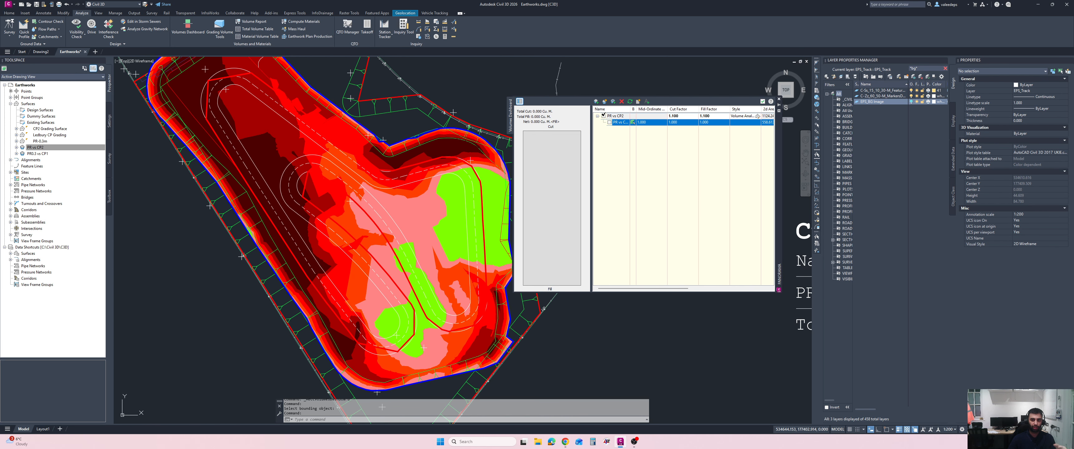
click(603, 116)
Inspect the inward corner of the volume surface boundary and exclude PR vs CP2 from the cut/fill totals.
scroll(294, 267, down, 3)
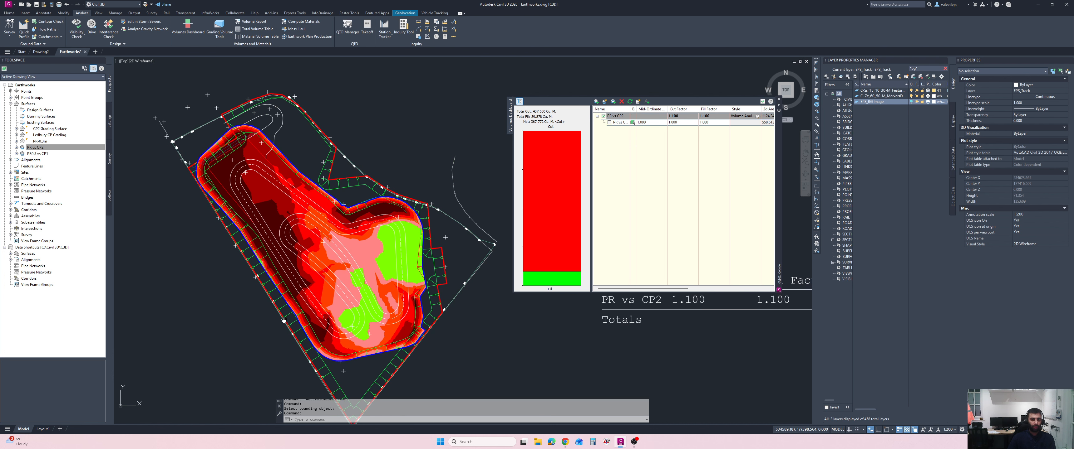
scroll(329, 266, up, 2)
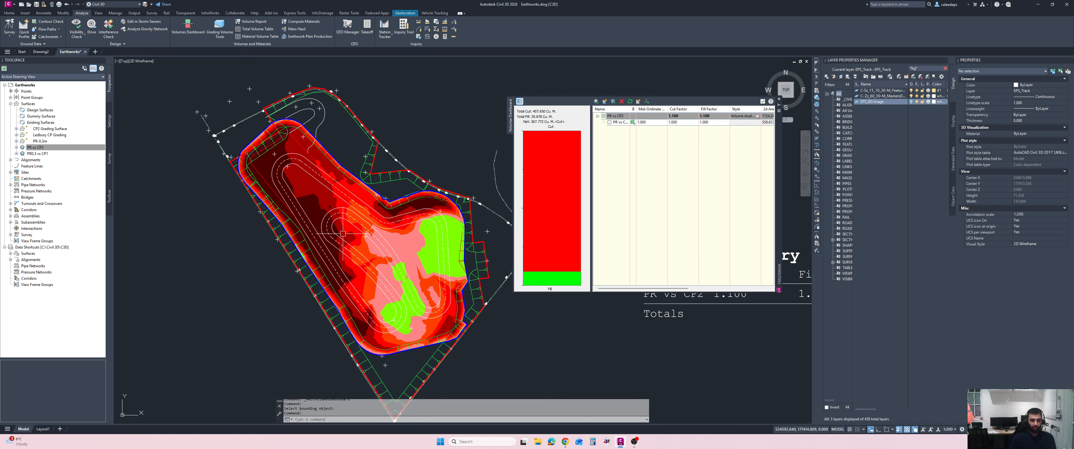
scroll(383, 197, up, 6)
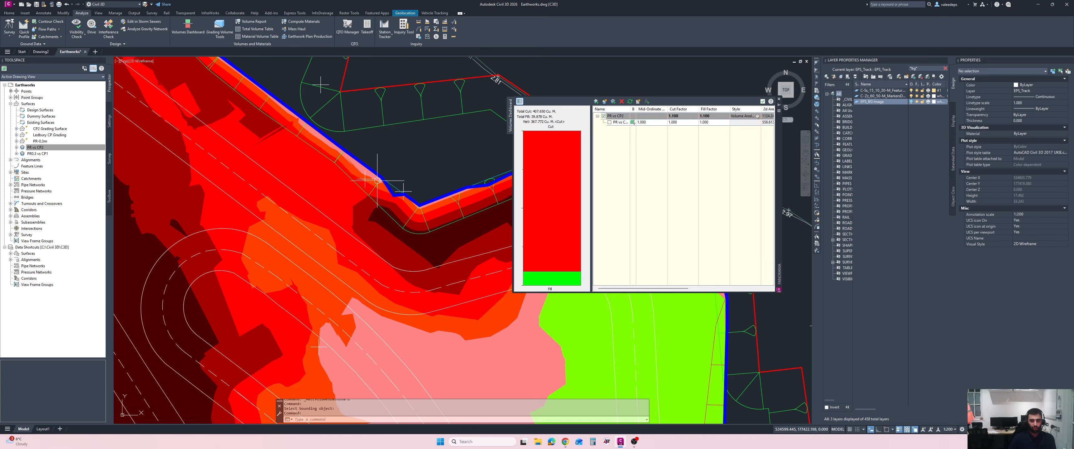
scroll(361, 191, up, 1)
scroll(375, 200, up, 3)
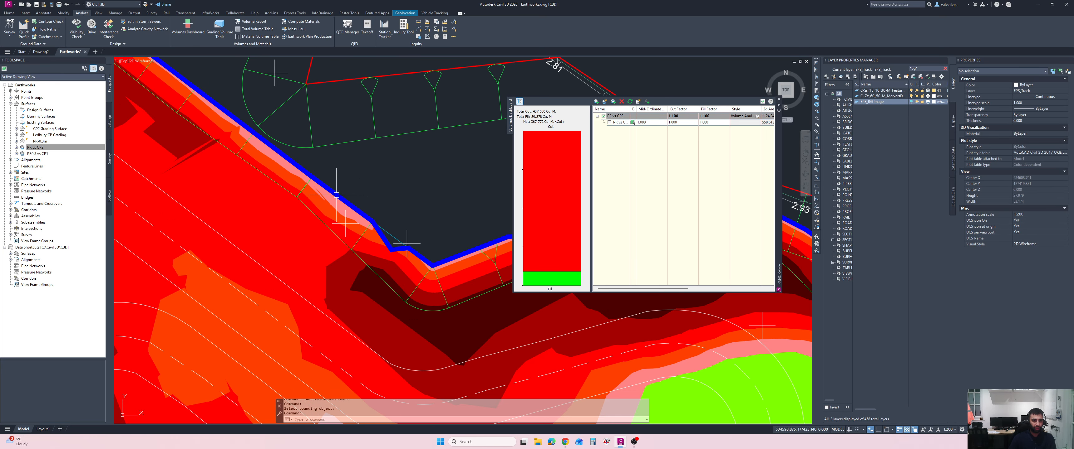
scroll(398, 236, down, 6)
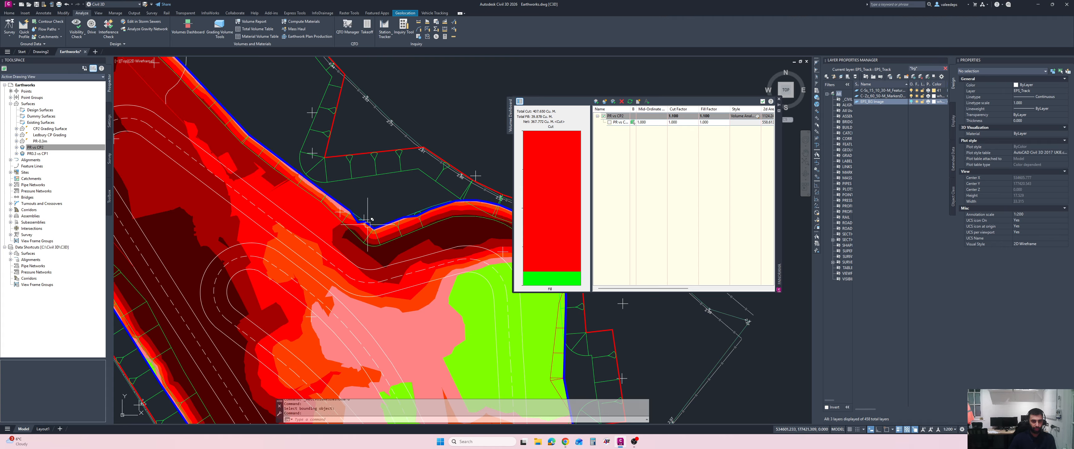
scroll(401, 237, up, 8)
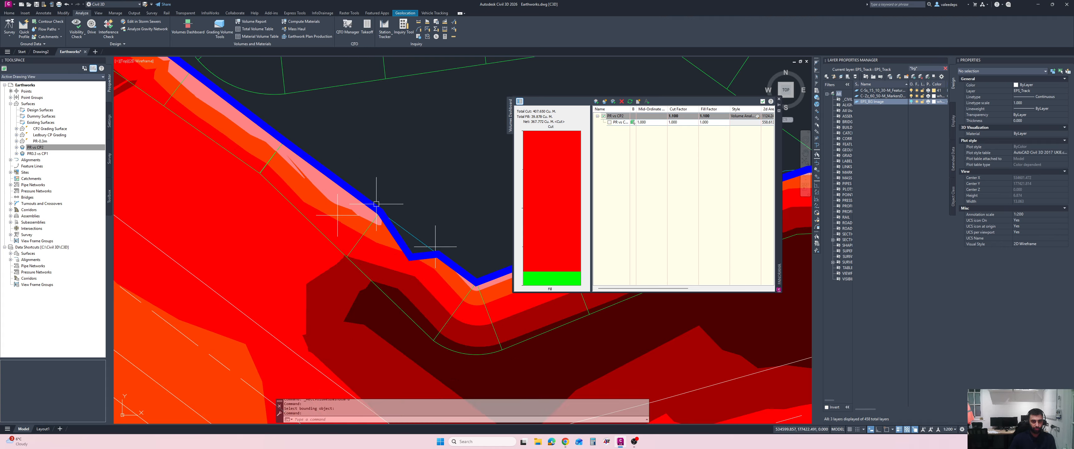
click(603, 116)
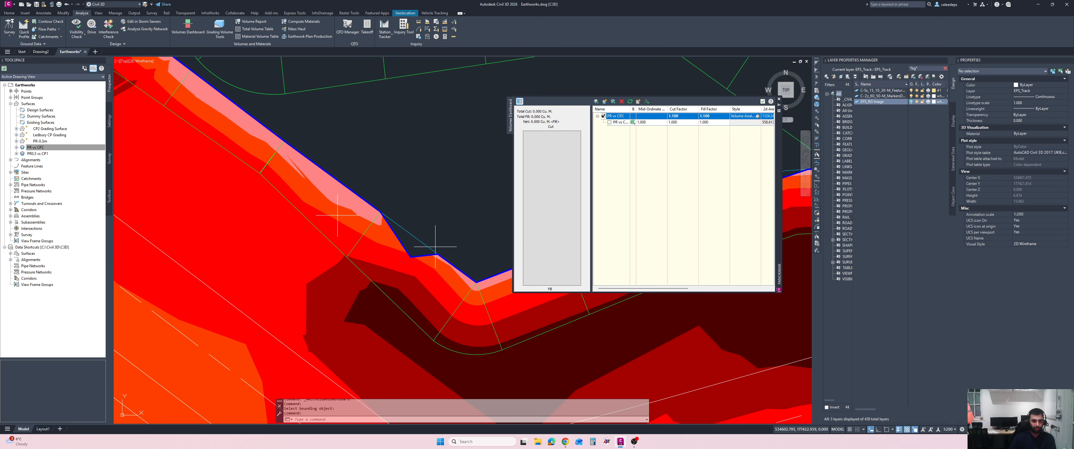
scroll(392, 232, up, 2)
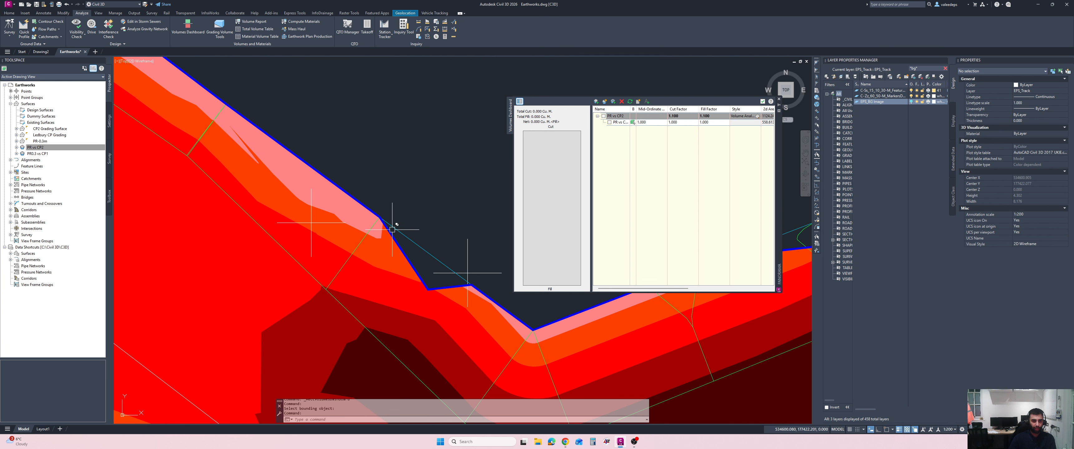
click(392, 232)
scroll(419, 204, down, 6)
scroll(427, 221, up, 6)
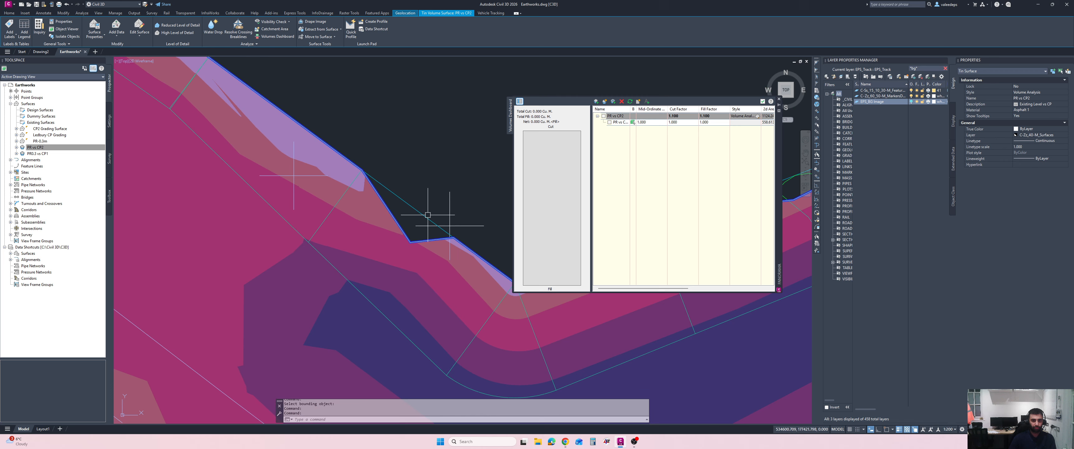
key(Escape)
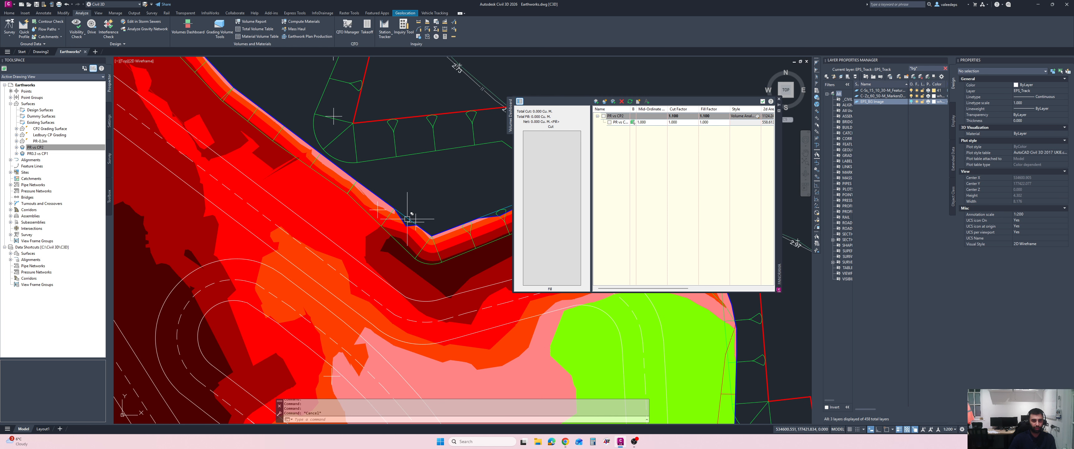
Select the top hinge feature line and set the elevation of its point just before the inward corner to 0.
click(413, 219)
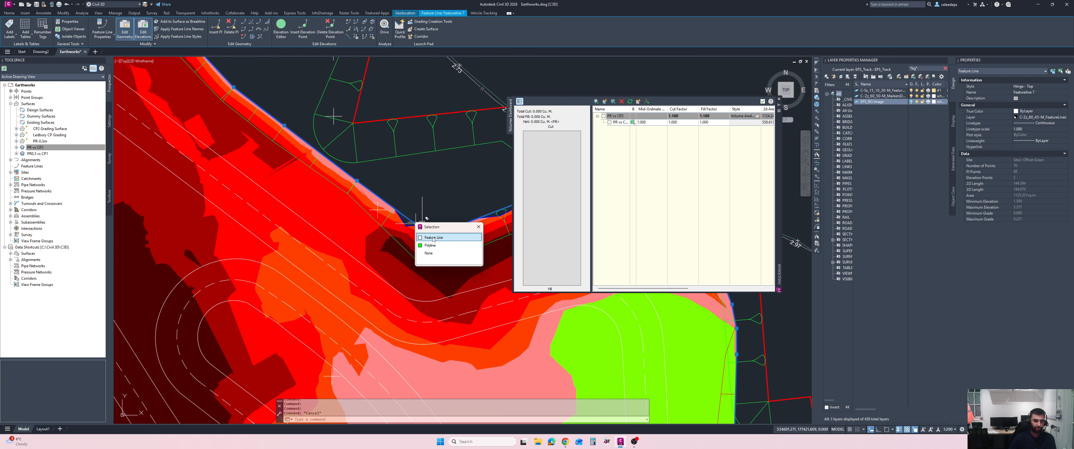
click(432, 238)
scroll(448, 187, down, 5)
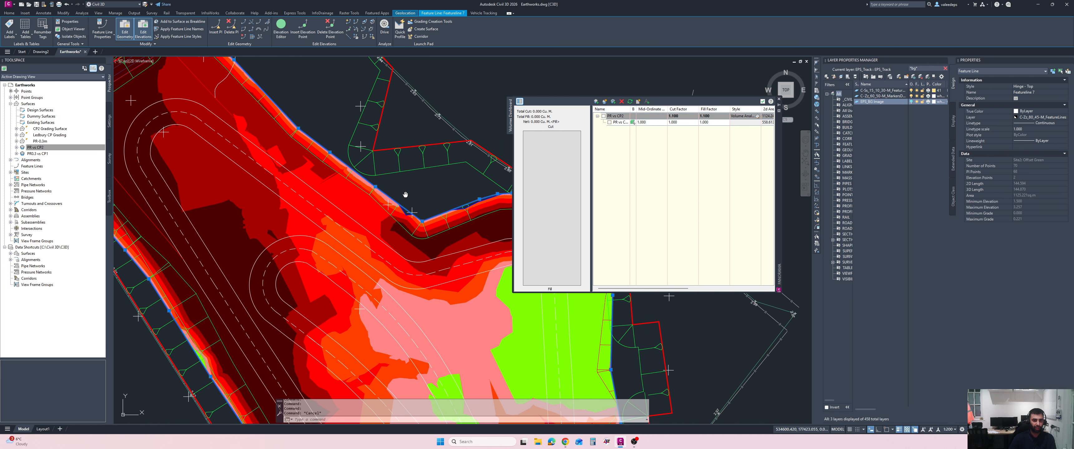
middle_drag(447, 187, 400, 220)
scroll(400, 223, up, 6)
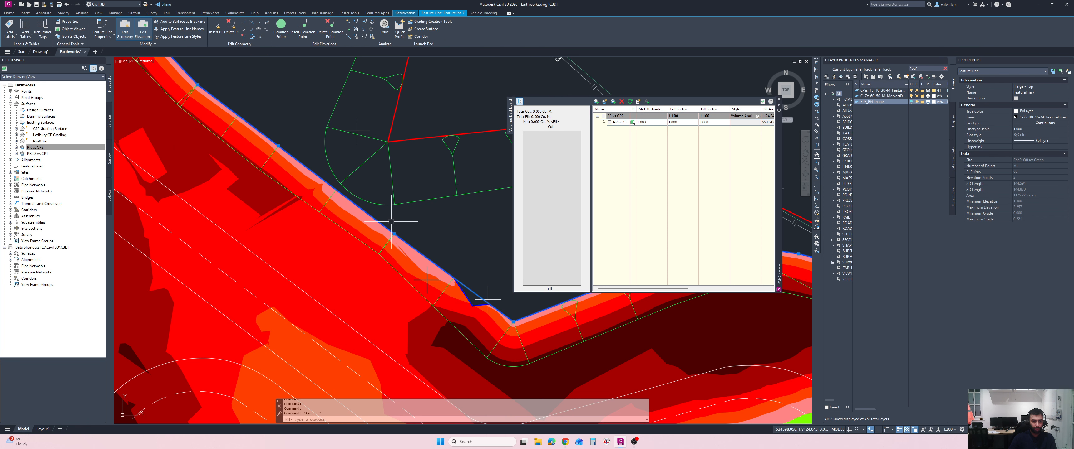
mouse_move(395, 235)
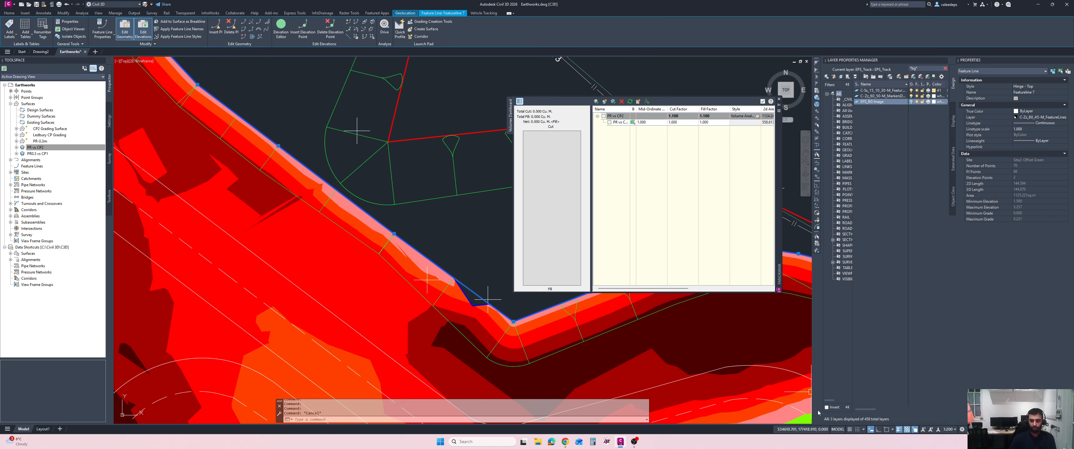
click(492, 227)
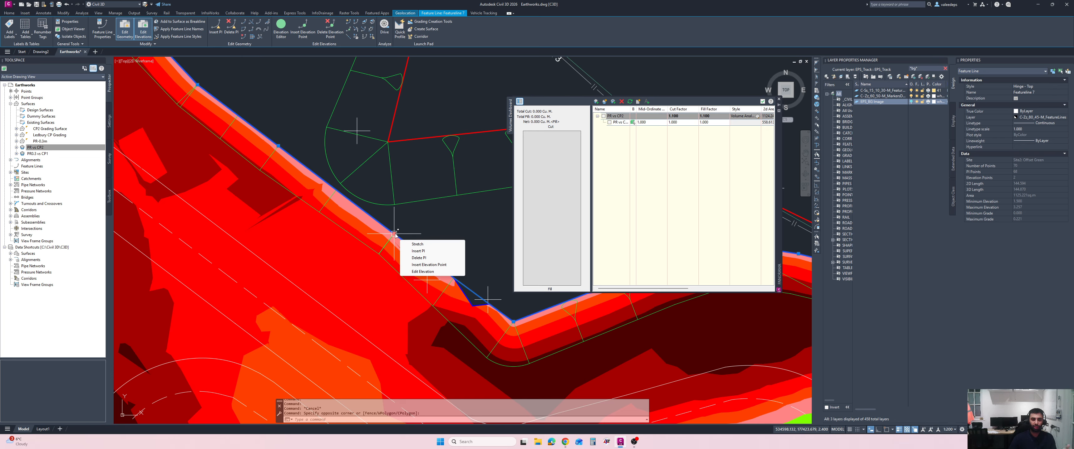
click(422, 271)
scroll(438, 232, down, 5)
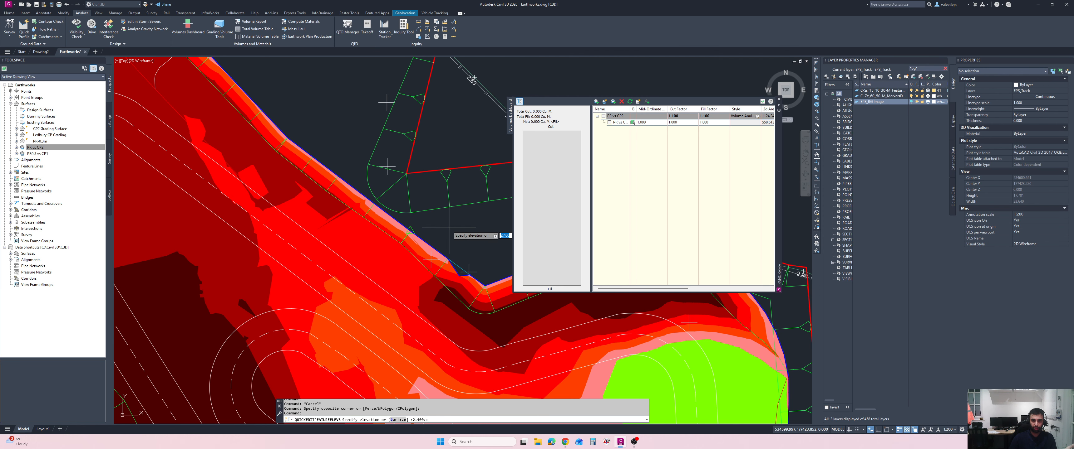
key(Return)
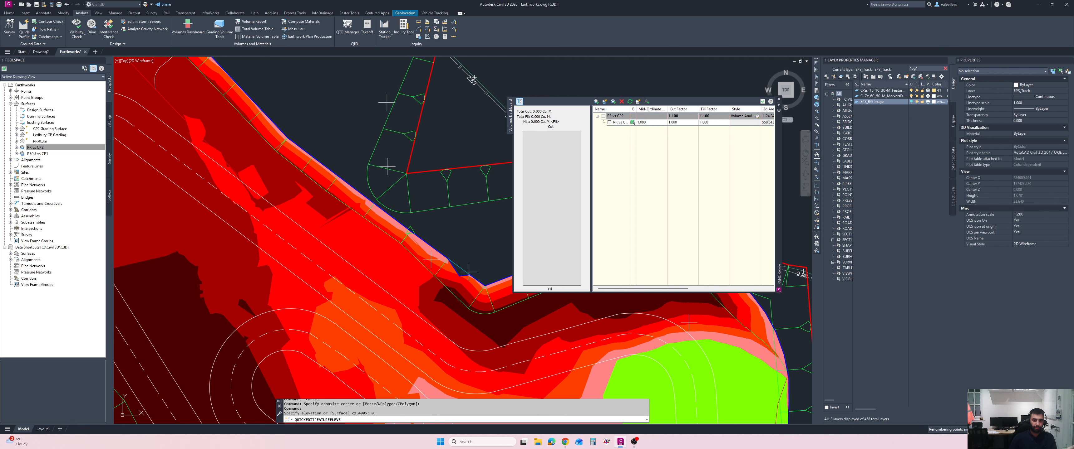
Reselect the top hinge feature line and bring the adjusted cut, fill and net volumes of PR vs CP2 into view.
click(469, 272)
scroll(379, 274, down, 3)
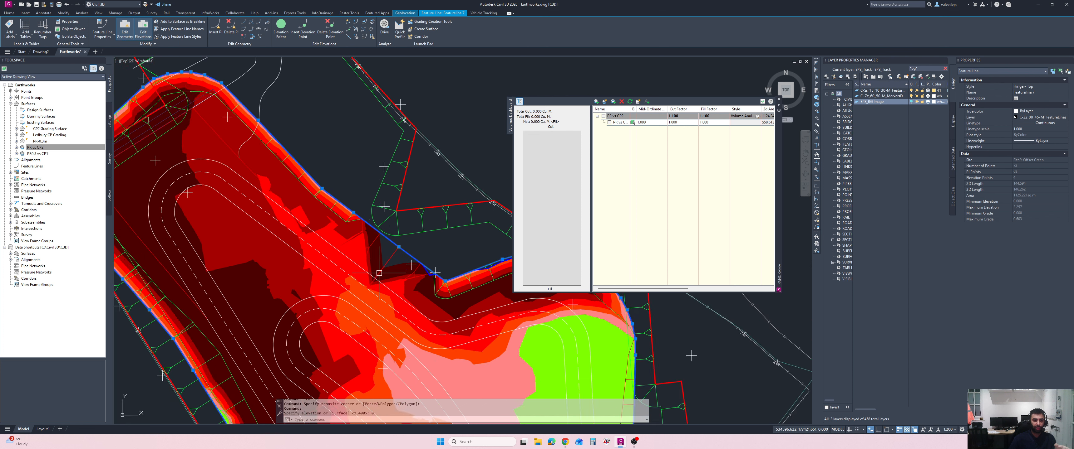
scroll(374, 208, down, 2)
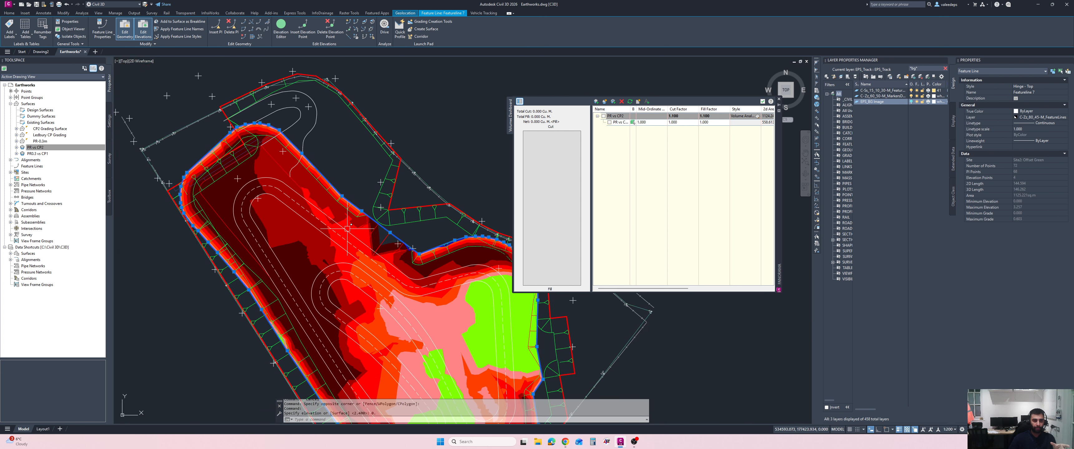
scroll(379, 239, up, 3)
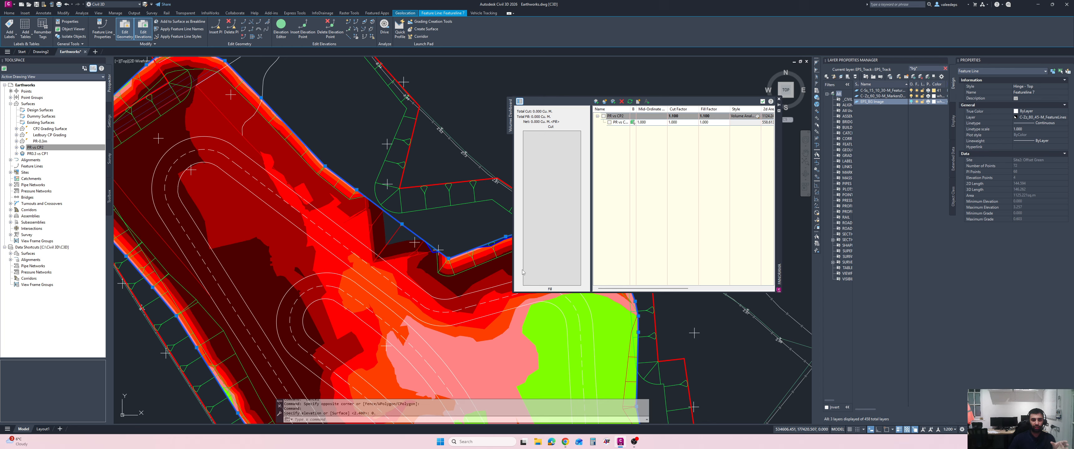
scroll(376, 250, down, 3)
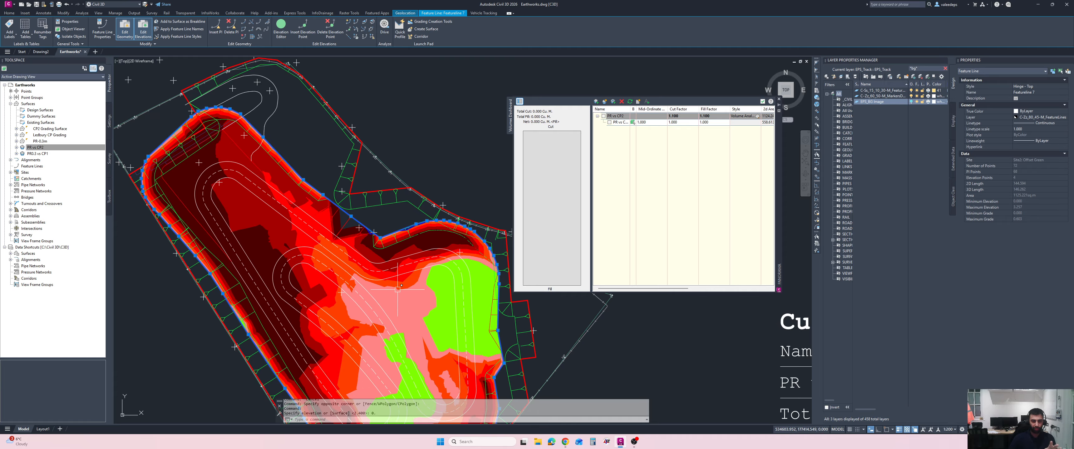
drag(655, 291, 744, 292)
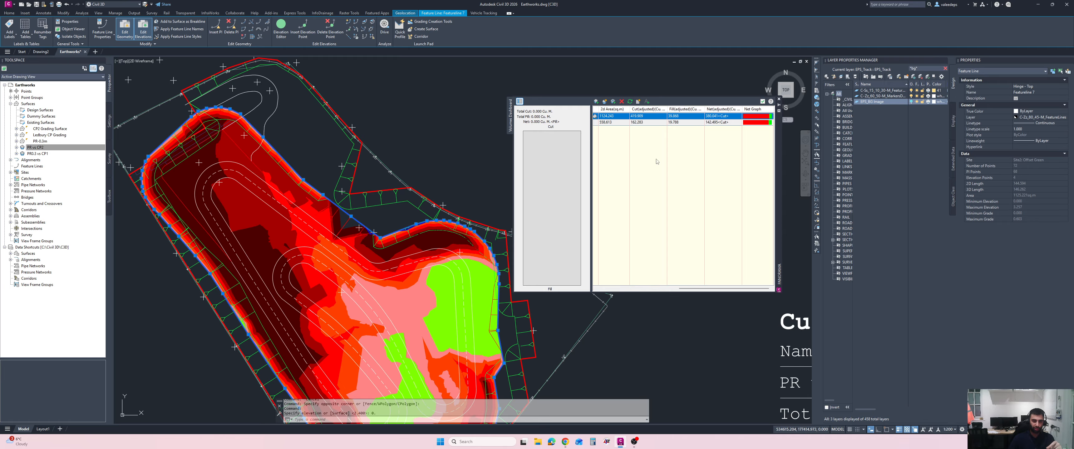
Set the elevation of the same feature line point to 2.649, close to that of the neighbouring corner point.
scroll(351, 225, up, 4)
mouse_move(355, 204)
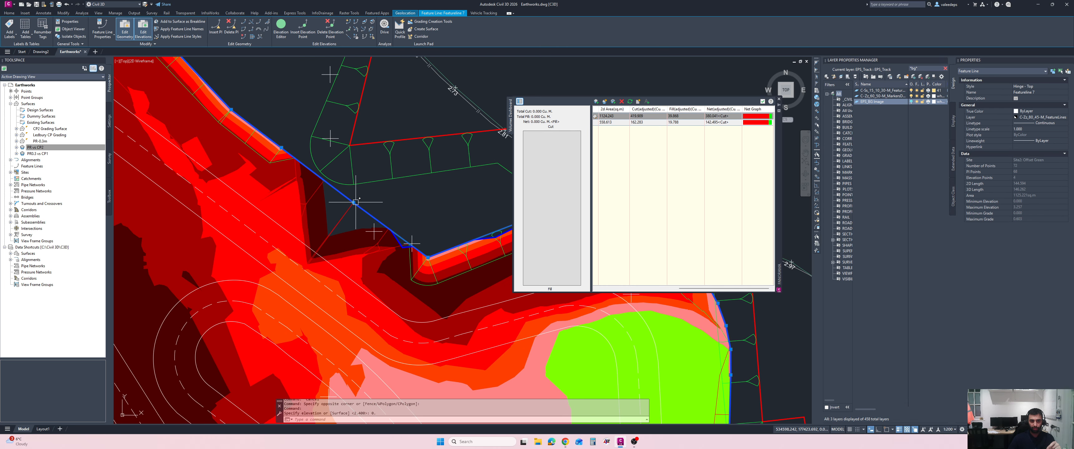
mouse_move(428, 257)
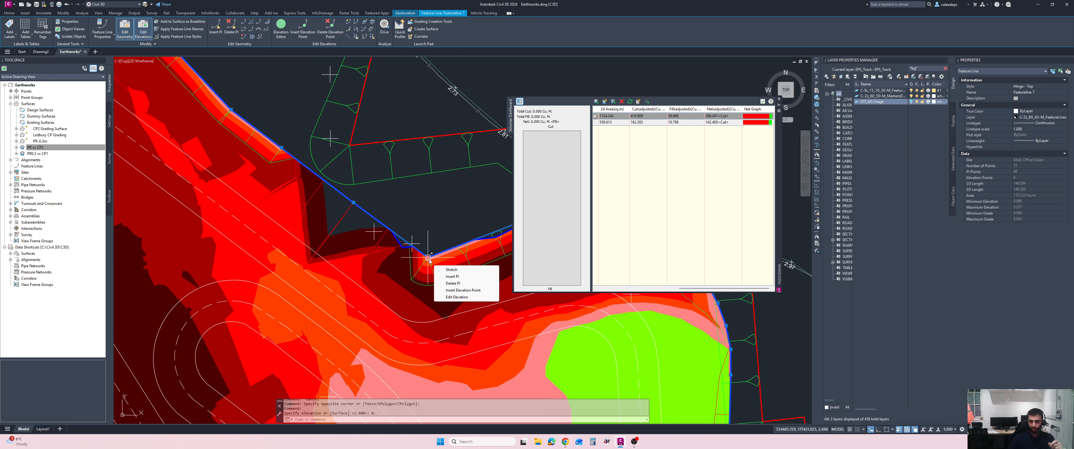
click(374, 240)
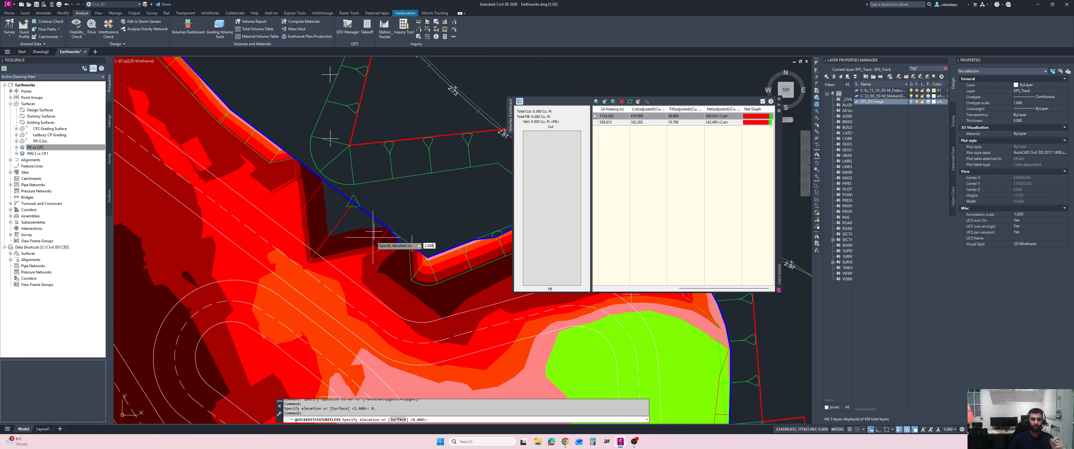
text(2.649)
key(Return)
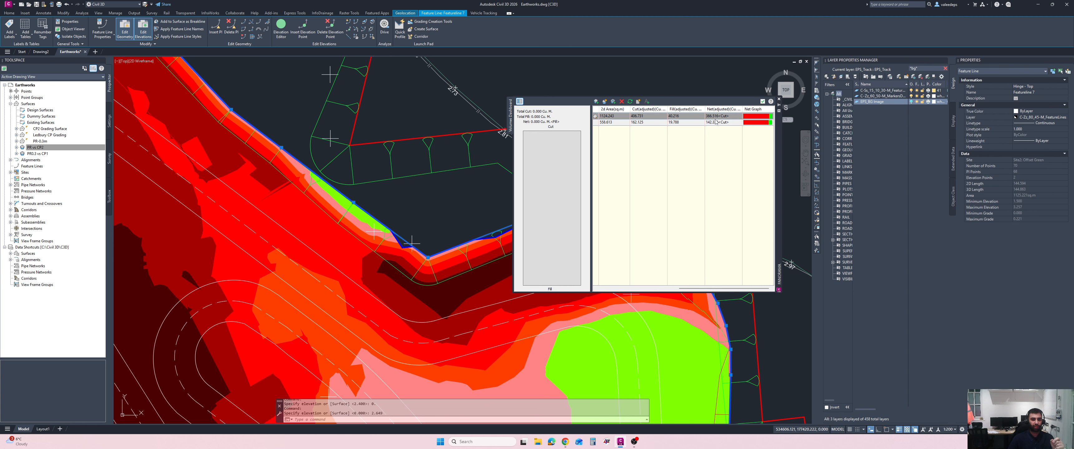
Examine the cut and fill colours along the edited boundary edge and check the PR vs CP2 elevations there.
scroll(349, 200, up, 3)
scroll(349, 200, down, 3)
scroll(347, 198, up, 4)
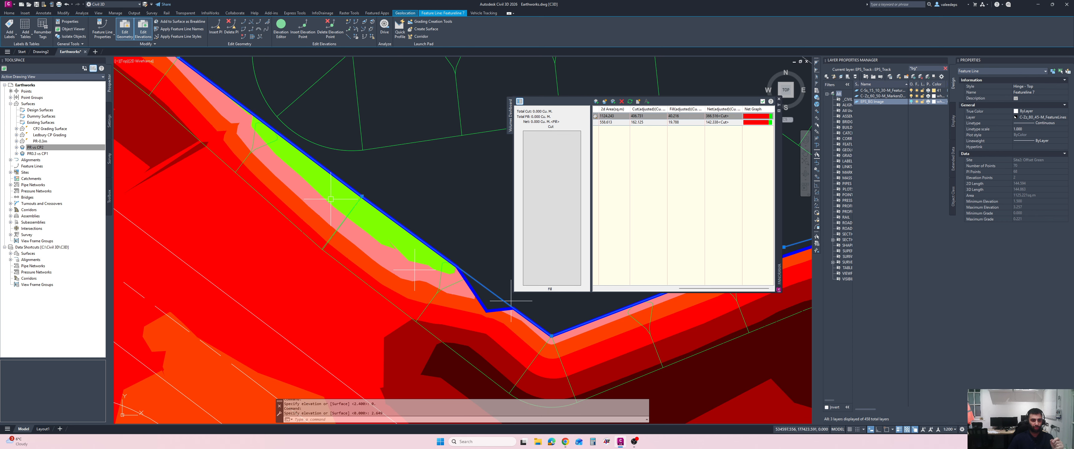
scroll(340, 197, down, 4)
middle_drag(331, 197, 337, 180)
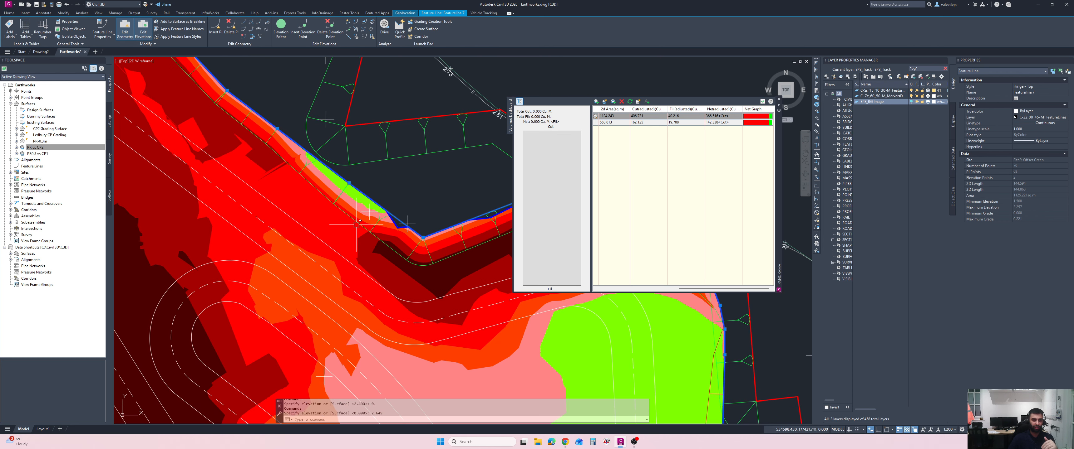
scroll(344, 195, up, 2)
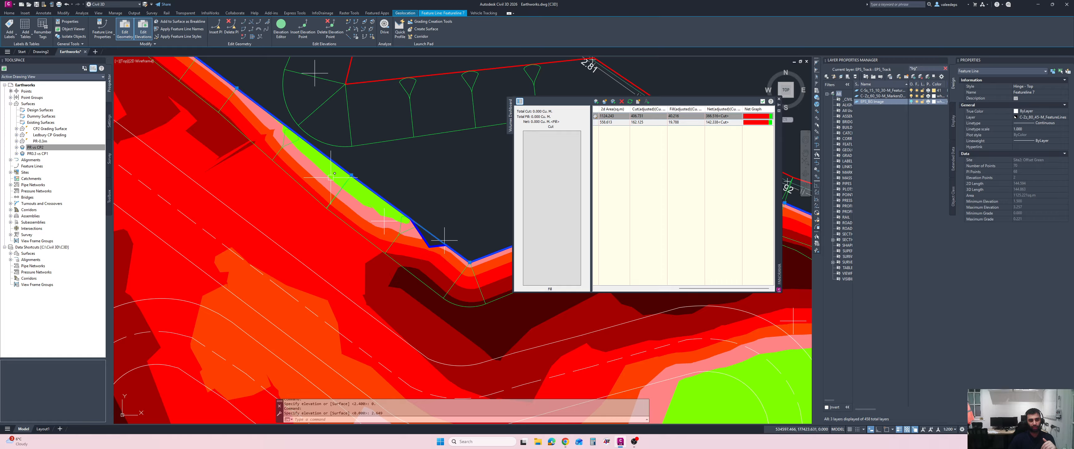
mouse_move(380, 203)
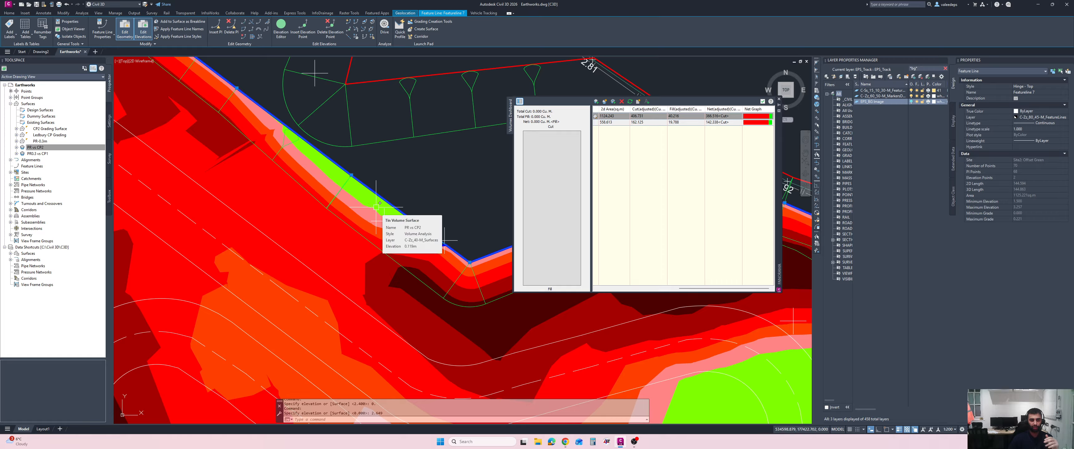
middle_drag(379, 203, 344, 163)
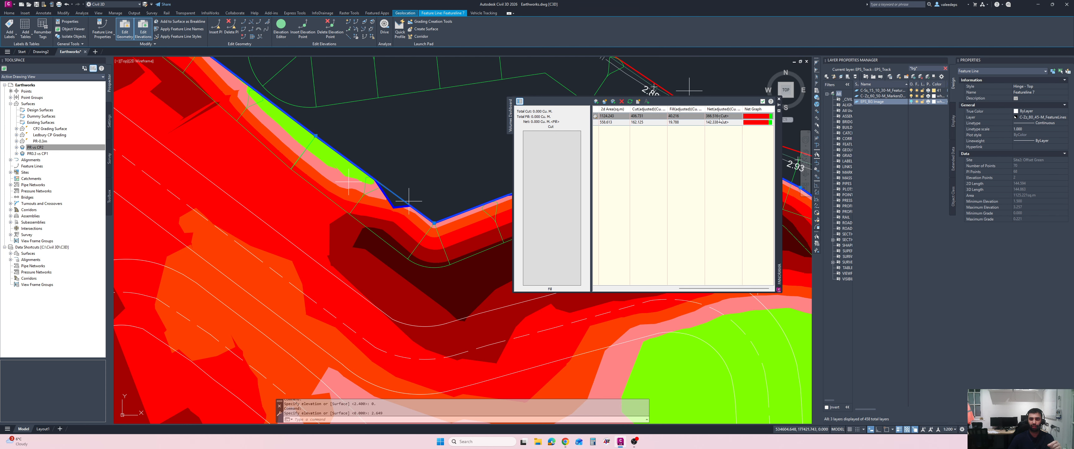
scroll(344, 192, down, 5)
scroll(345, 193, up, 2)
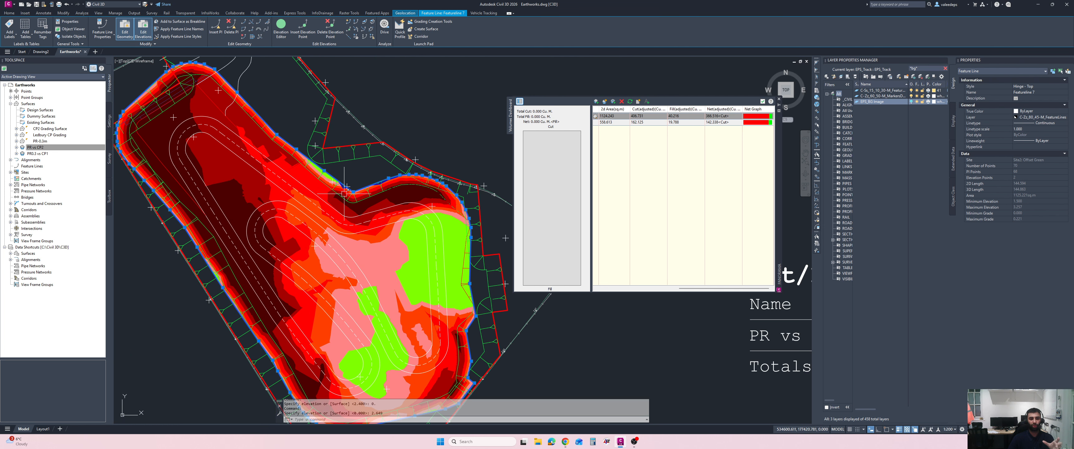
mouse_move(344, 192)
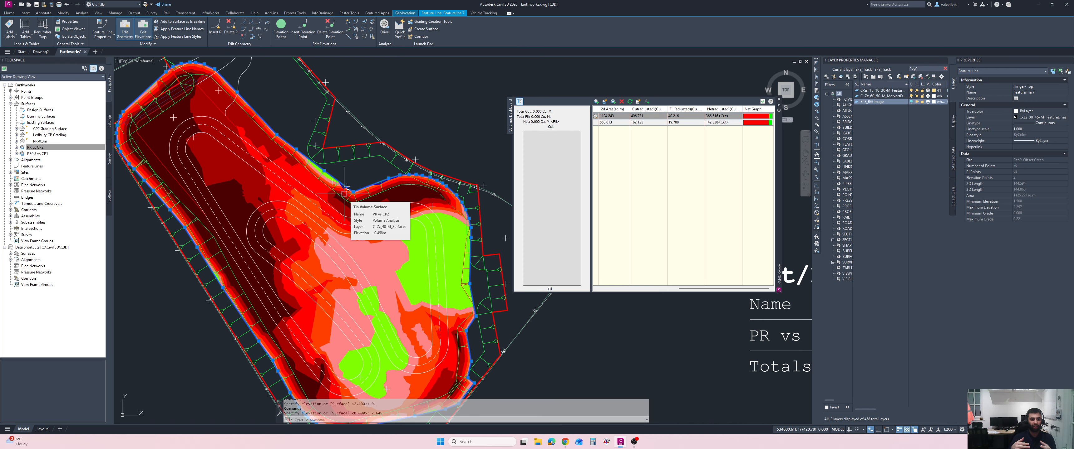
Close the volumes dashboard and clear the feature line selection.
scroll(345, 192, down, 3)
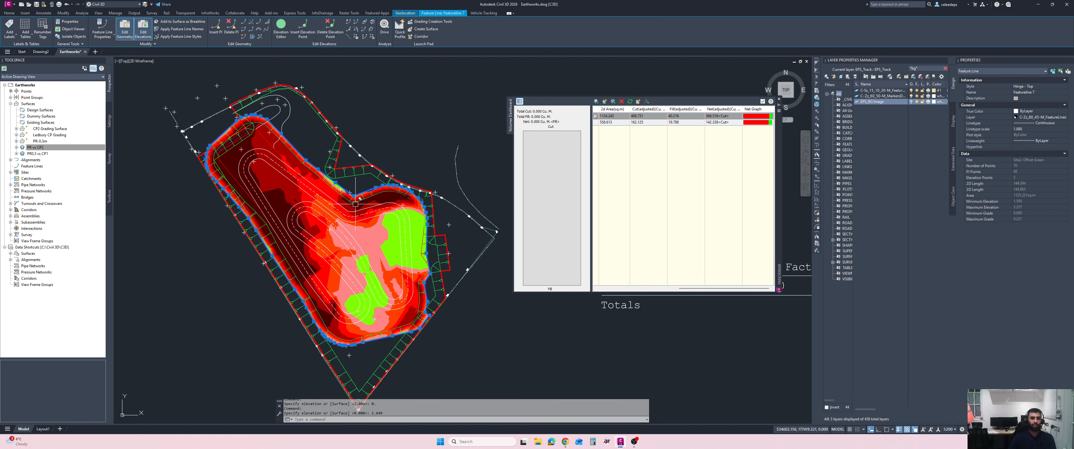
click(762, 102)
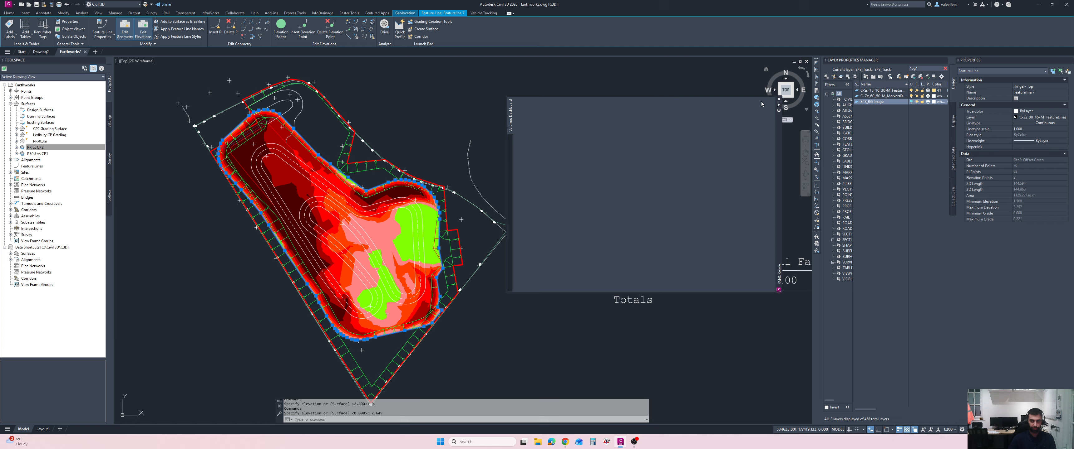
key(Escape)
key(Escape)
middle_drag(358, 249, 391, 207)
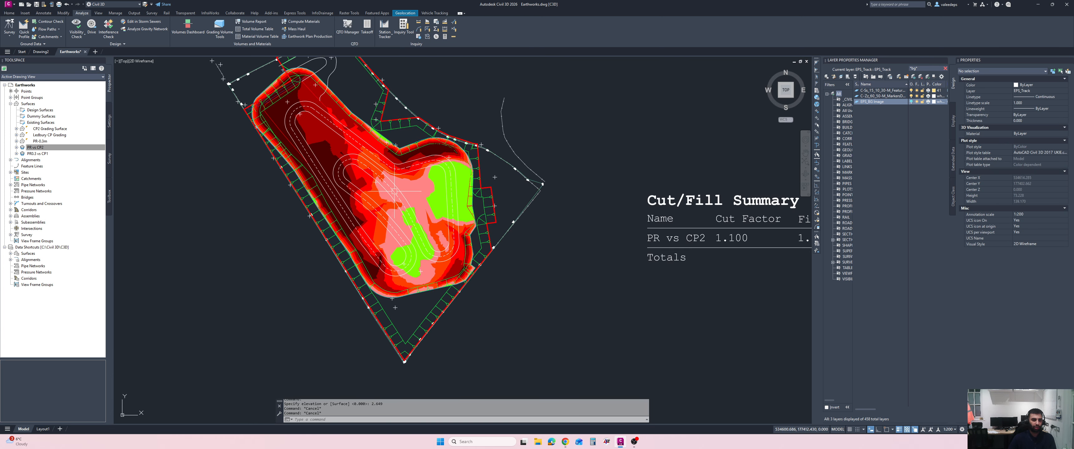
Add spot elevation labels on a grid to PR vs CP2, with 0 rotation and 5 m X and Y spacing, enclosing the whole surface.
click(328, 139)
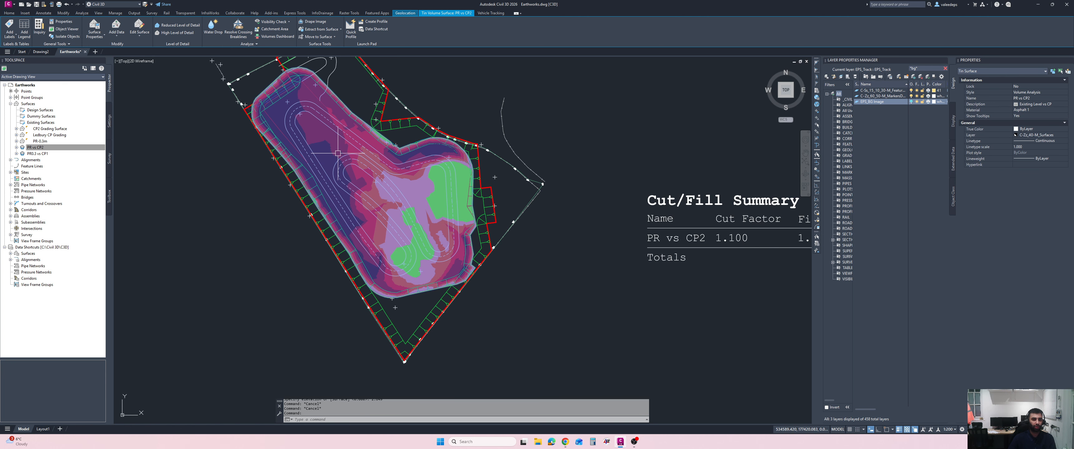
click(6, 39)
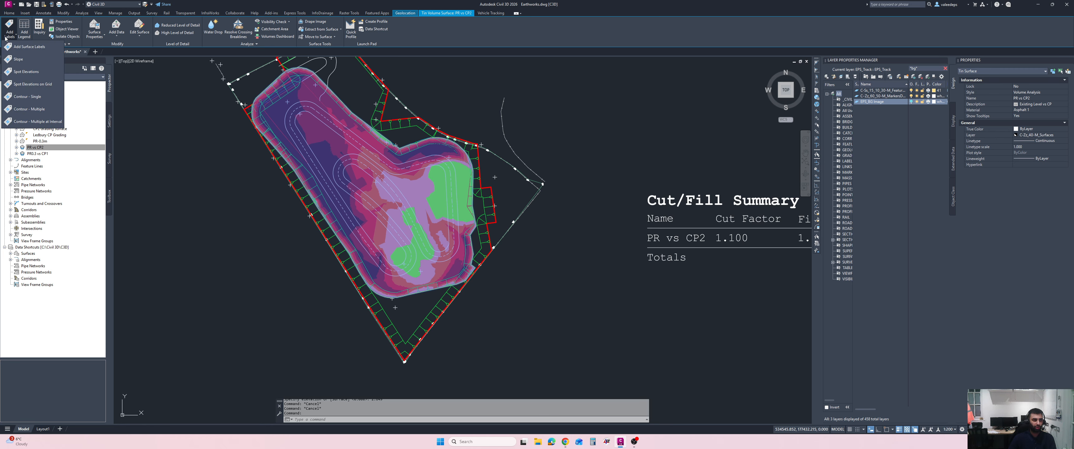
click(28, 86)
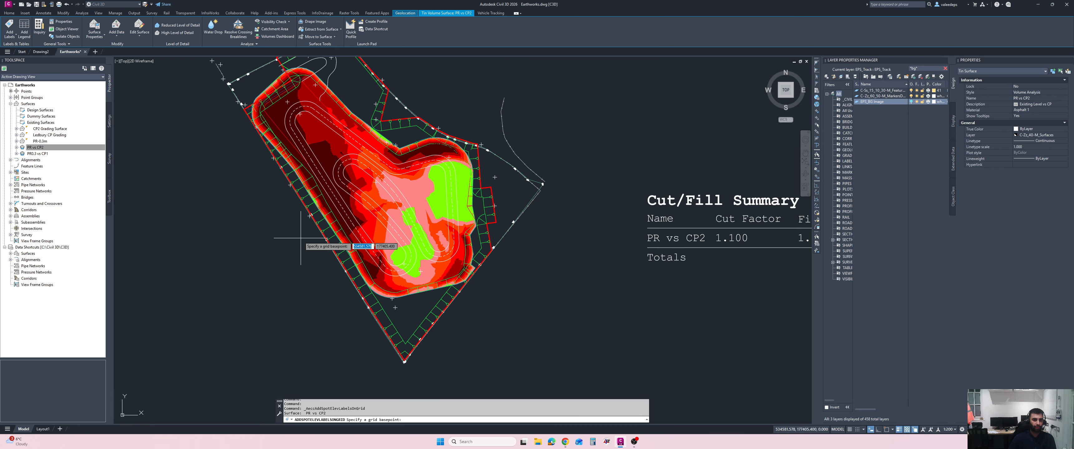
middle_drag(285, 263, 290, 253)
scroll(288, 288, down, 5)
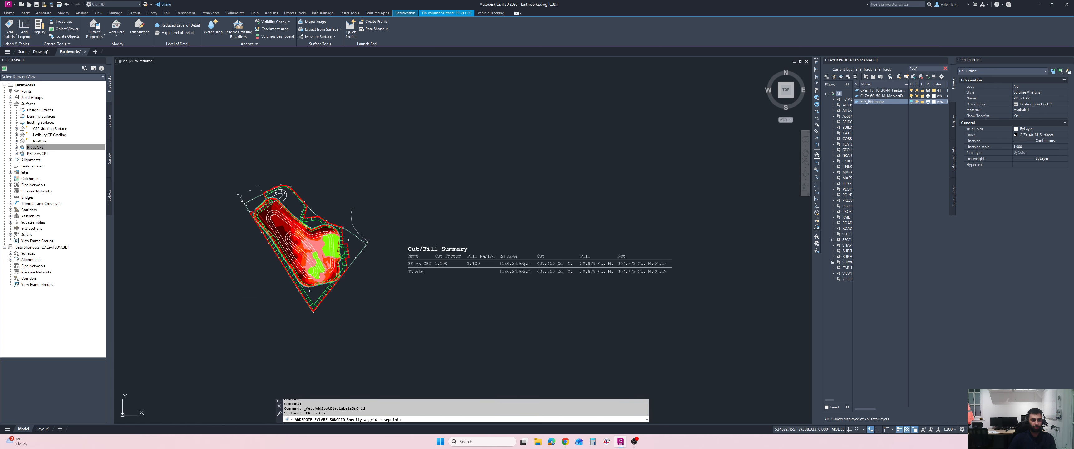
click(233, 300)
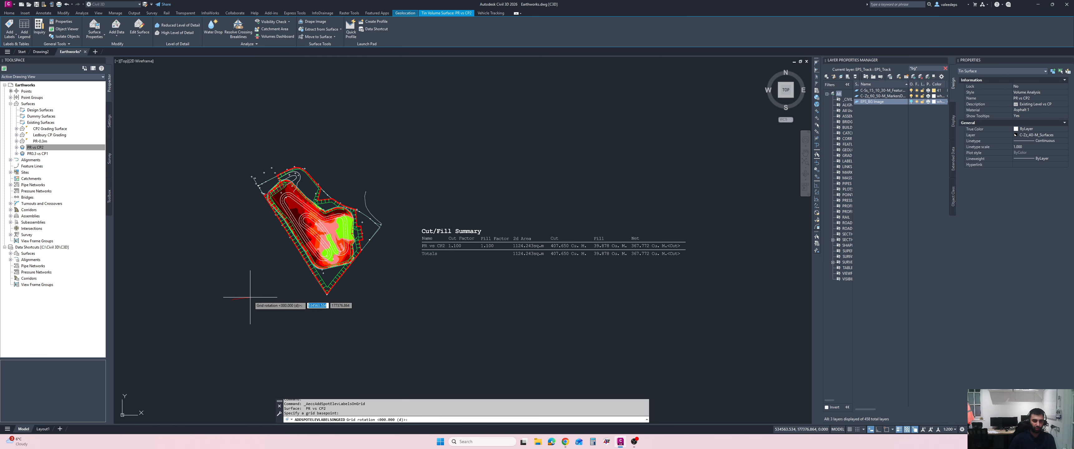
key(Return)
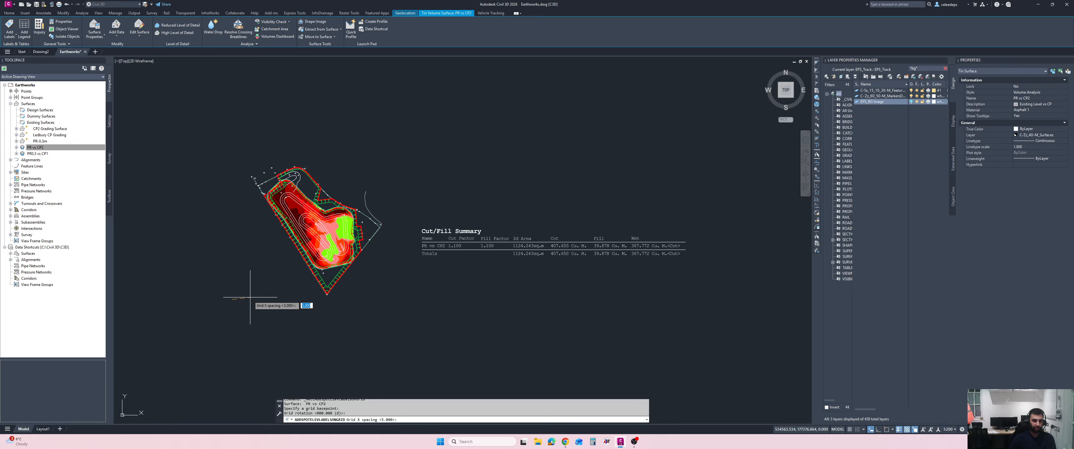
key(Return)
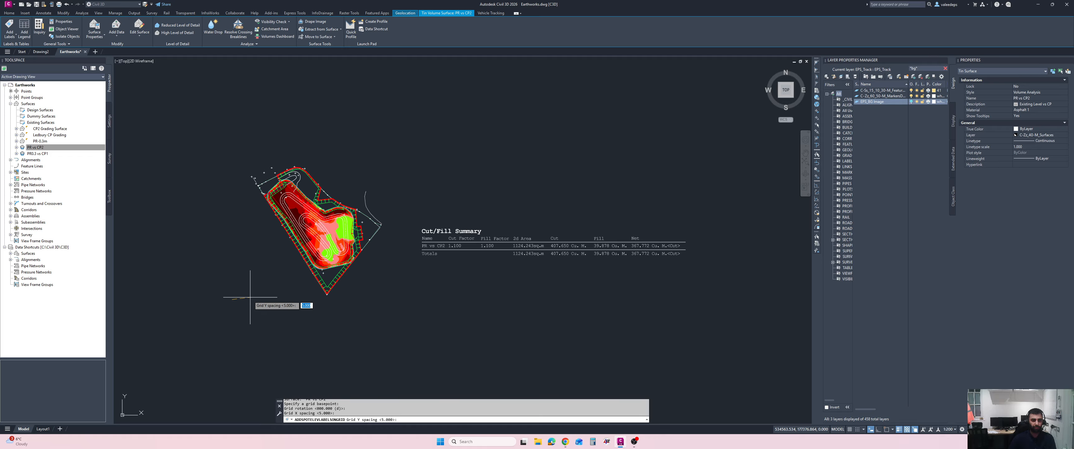
key(Return)
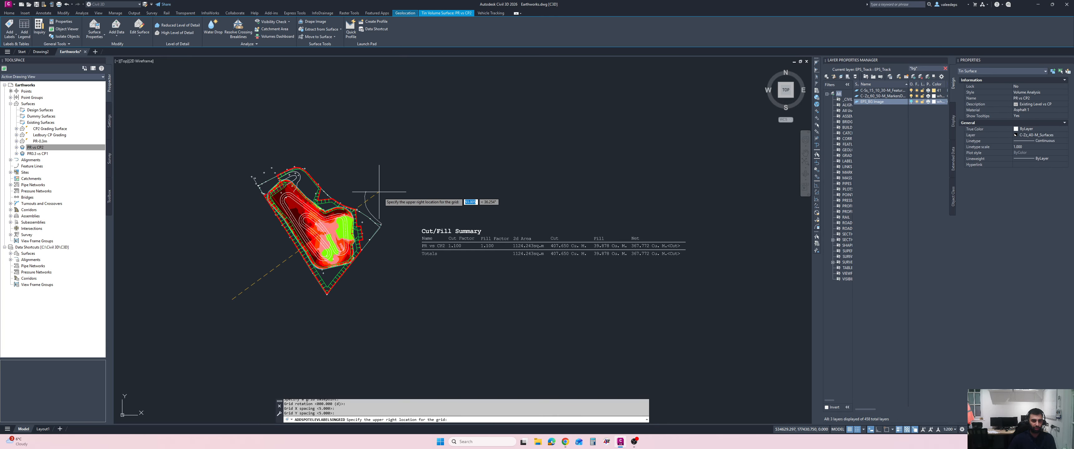
click(418, 144)
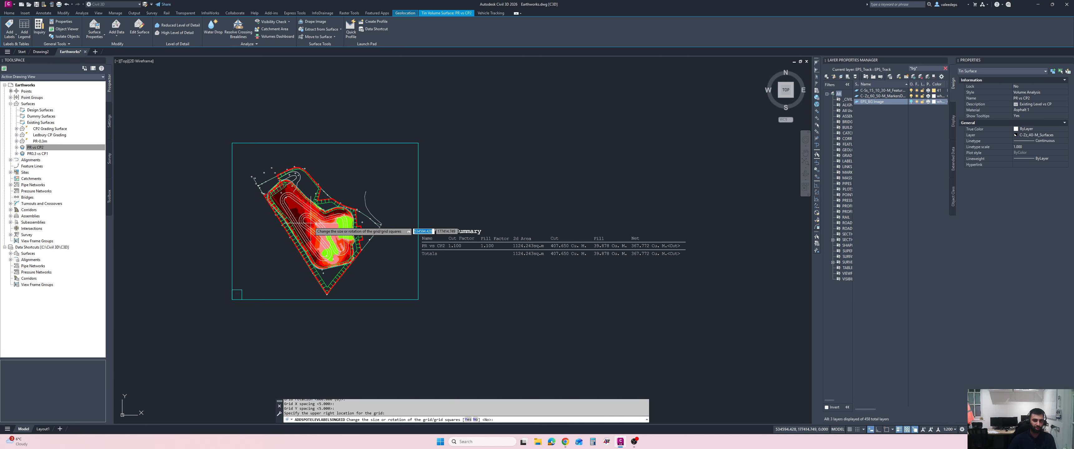
key(Return)
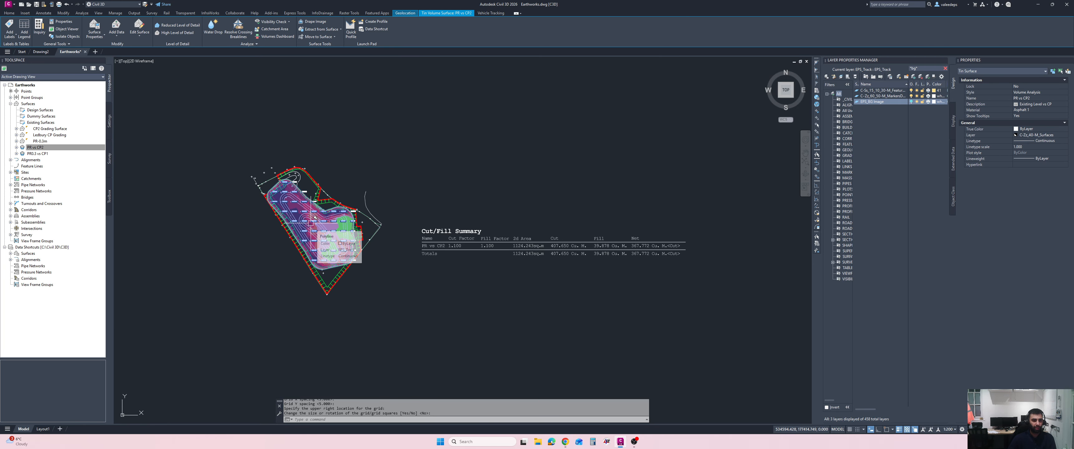
Examine the grid labels across the cut and fill areas of PR vs CP2, then clear the selection.
scroll(311, 223, up, 6)
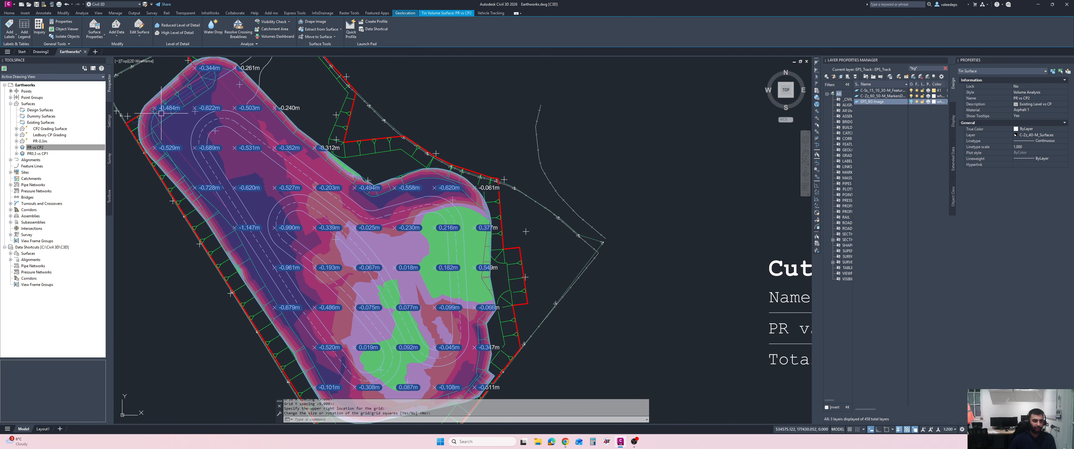
middle_drag(255, 150, 282, 144)
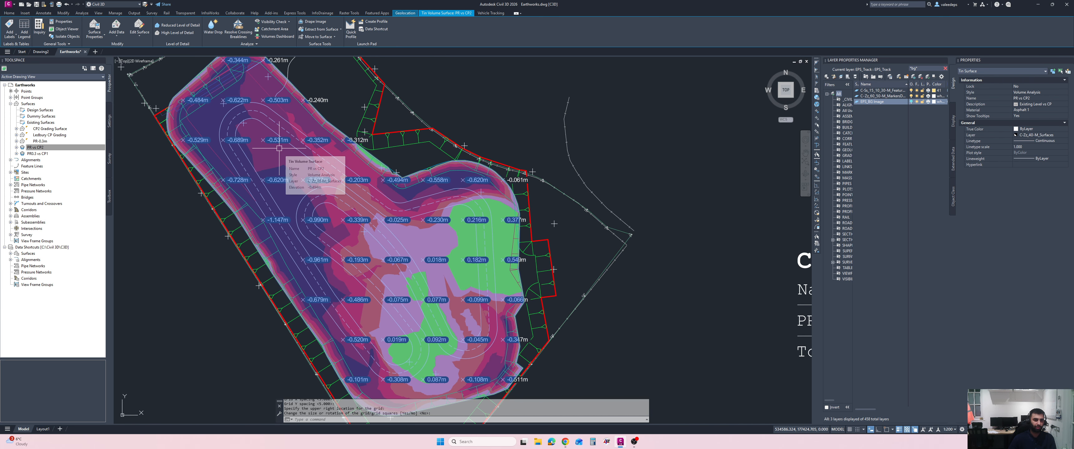
scroll(277, 150, up, 2)
scroll(432, 240, up, 1)
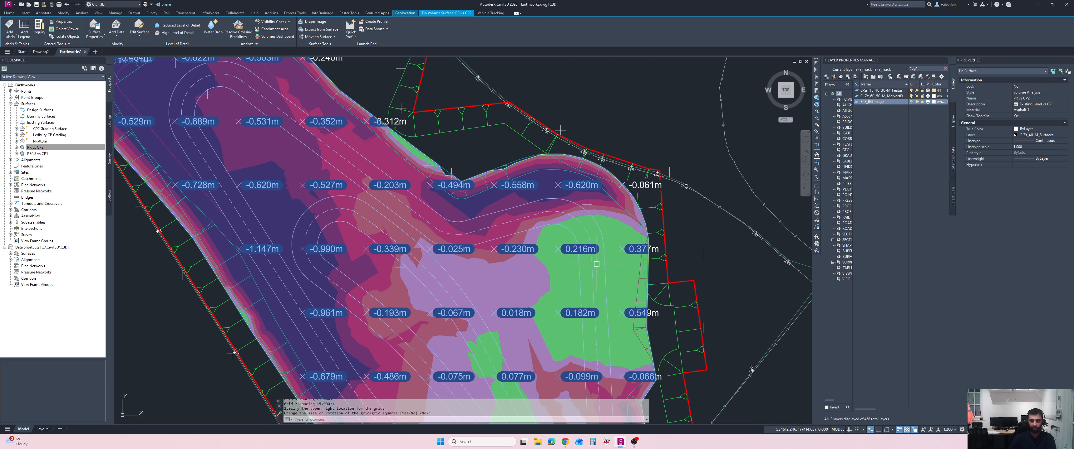
scroll(593, 265, up, 2)
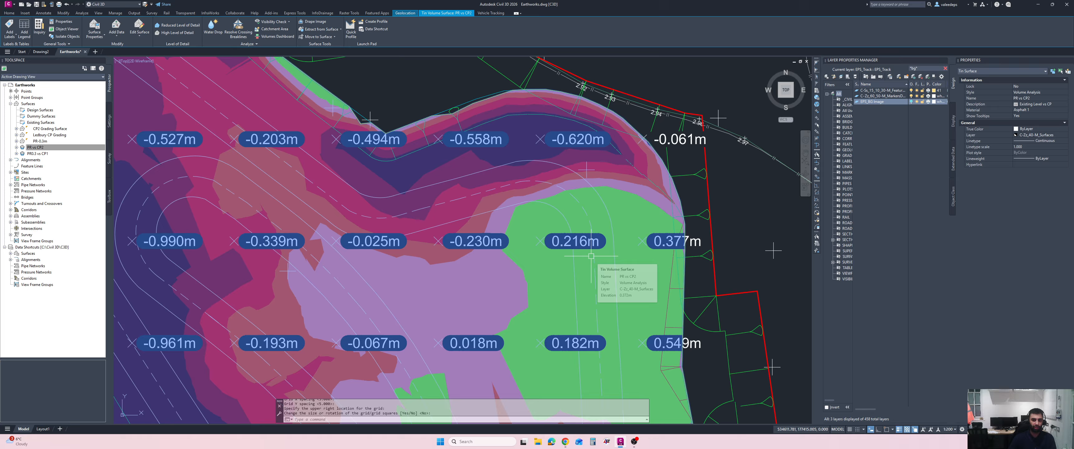
middle_drag(521, 267, 546, 257)
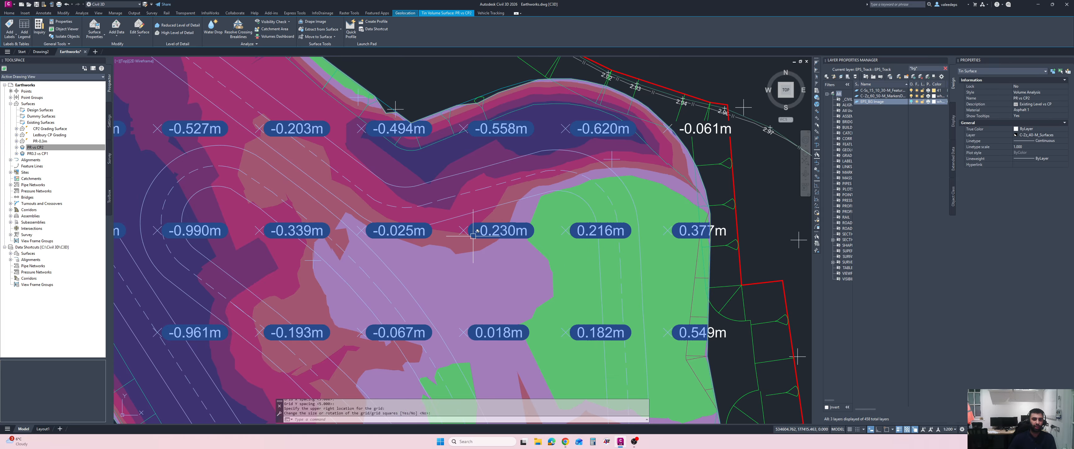
scroll(493, 246, down, 2)
middle_drag(480, 249, 549, 254)
scroll(256, 182, up, 2)
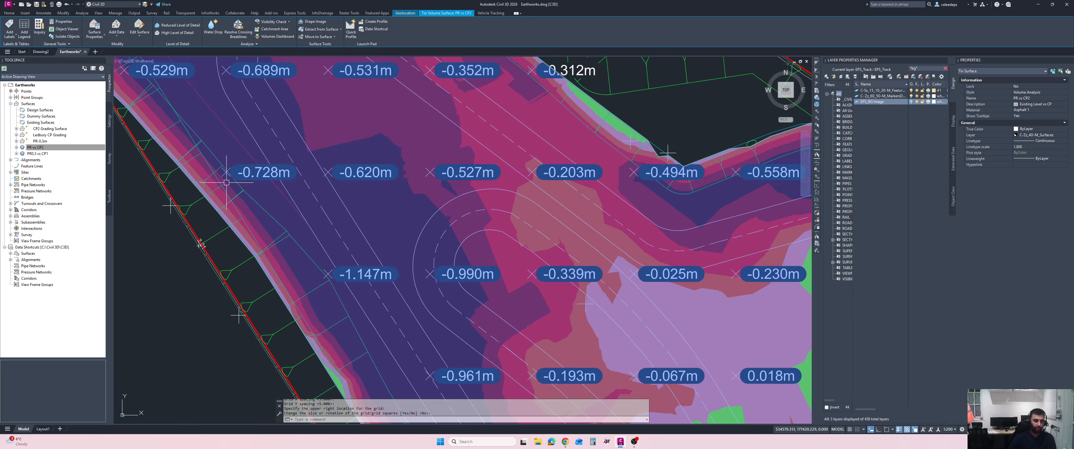
scroll(280, 188, down, 4)
middle_drag(280, 189, 281, 198)
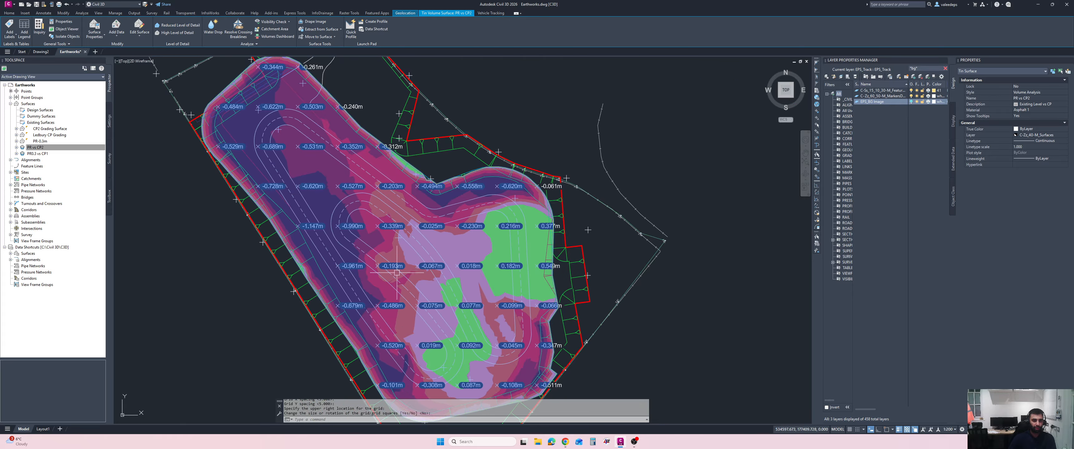
key(Escape)
scroll(412, 269, down, 2)
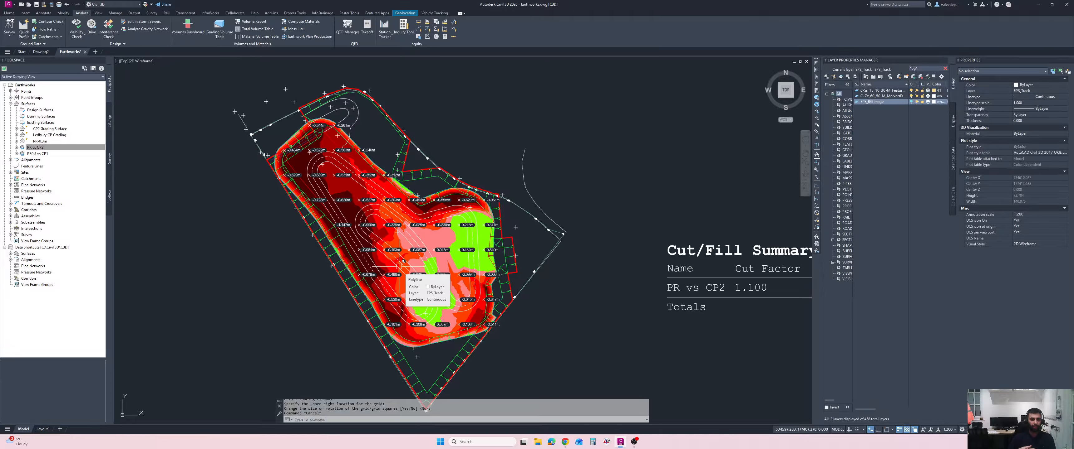
scroll(422, 240, down, 3)
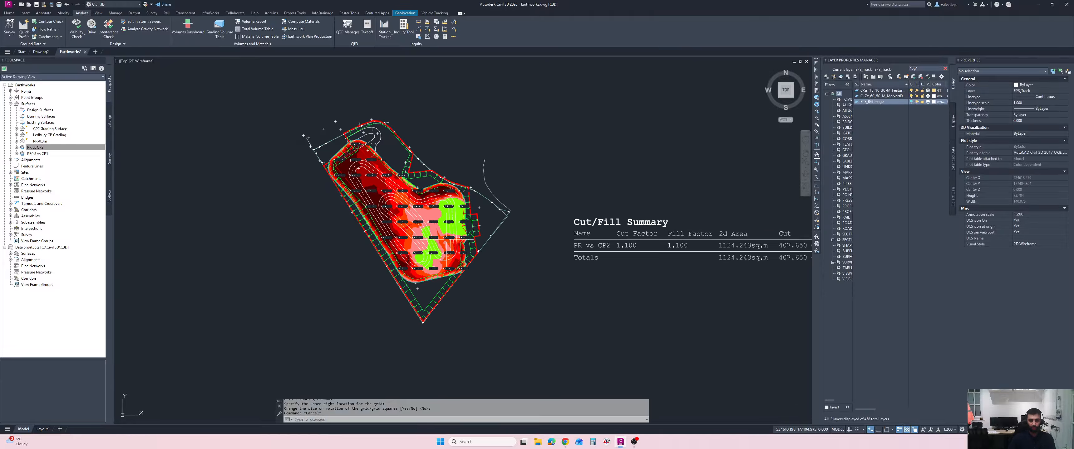
scroll(422, 241, up, 3)
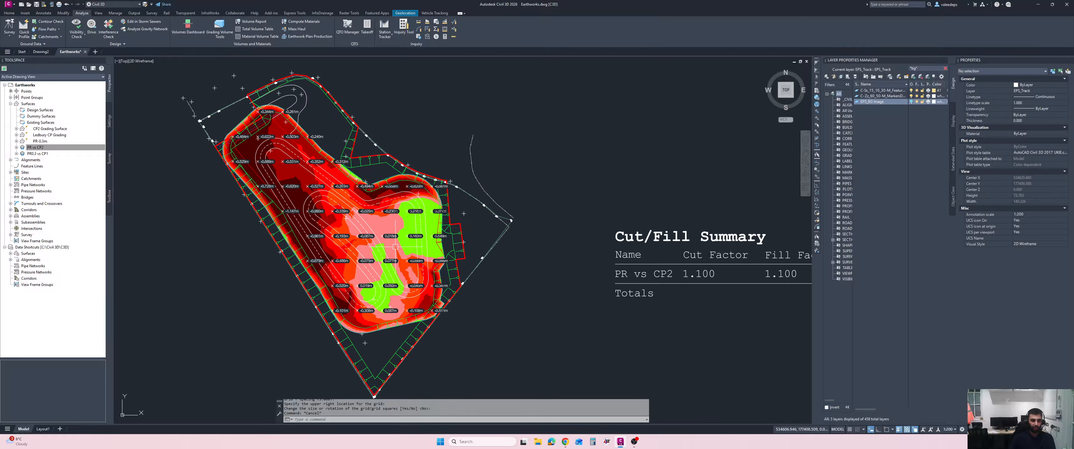
middle_drag(374, 204, 406, 240)
mouse_move(347, 214)
middle_down()
mouse_move(317, 217)
mouse_move(350, 220)
mouse_move(356, 202)
mouse_move(352, 220)
middle_up()
scroll(376, 207, down, 2)
scroll(307, 179, up, 2)
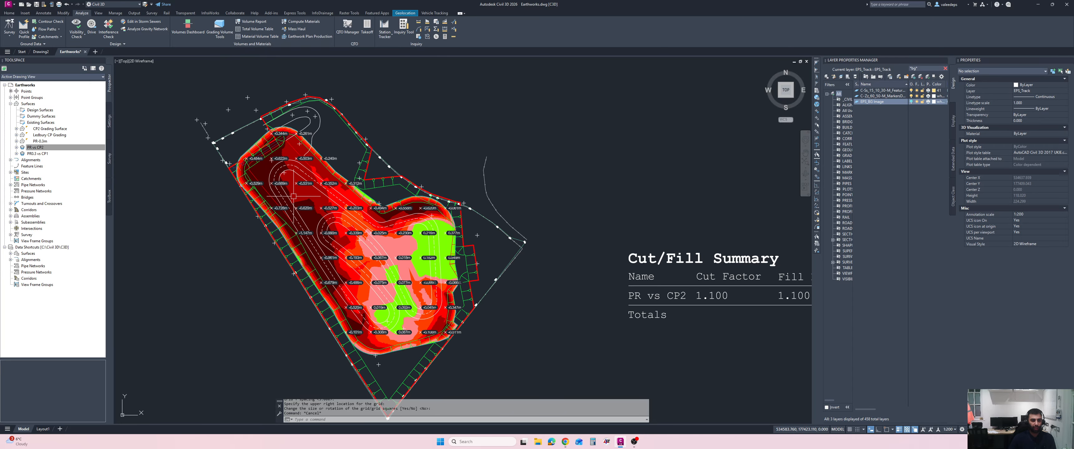